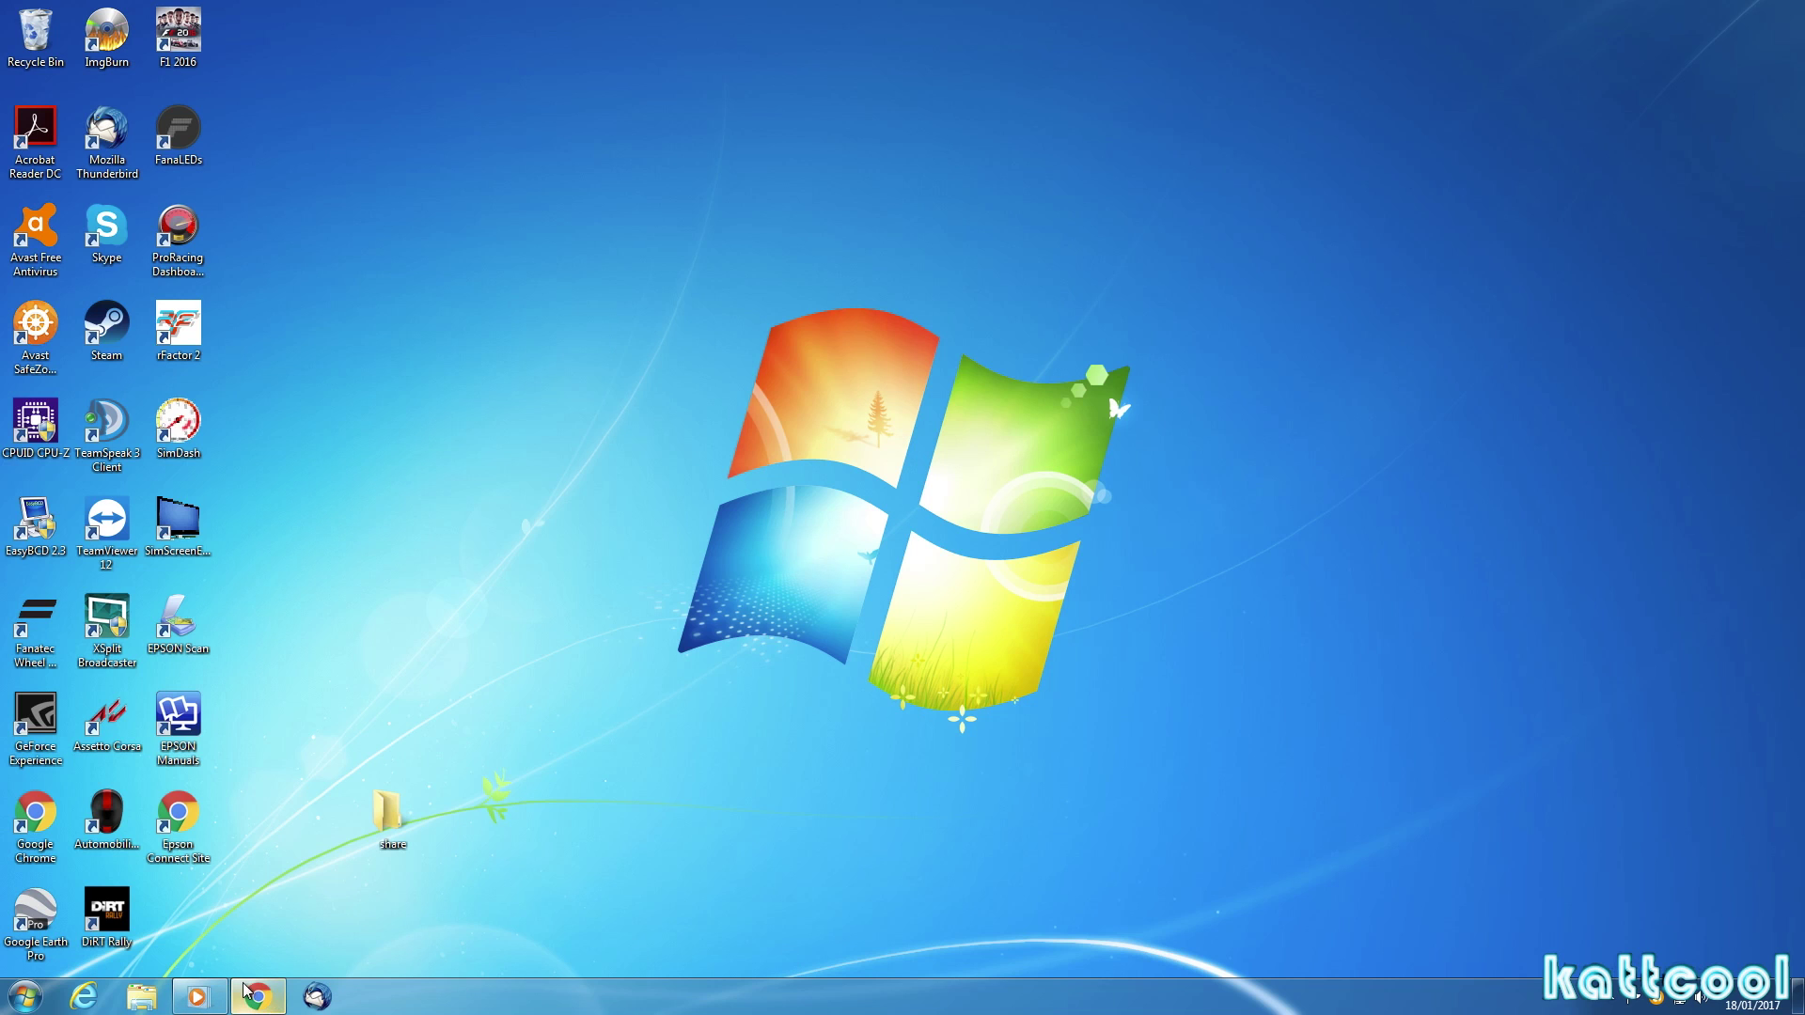
Switch to Chrome and open the AC Cars category under Assetto Corsa in the RaceDepartment downloads.
left_click(261, 1001)
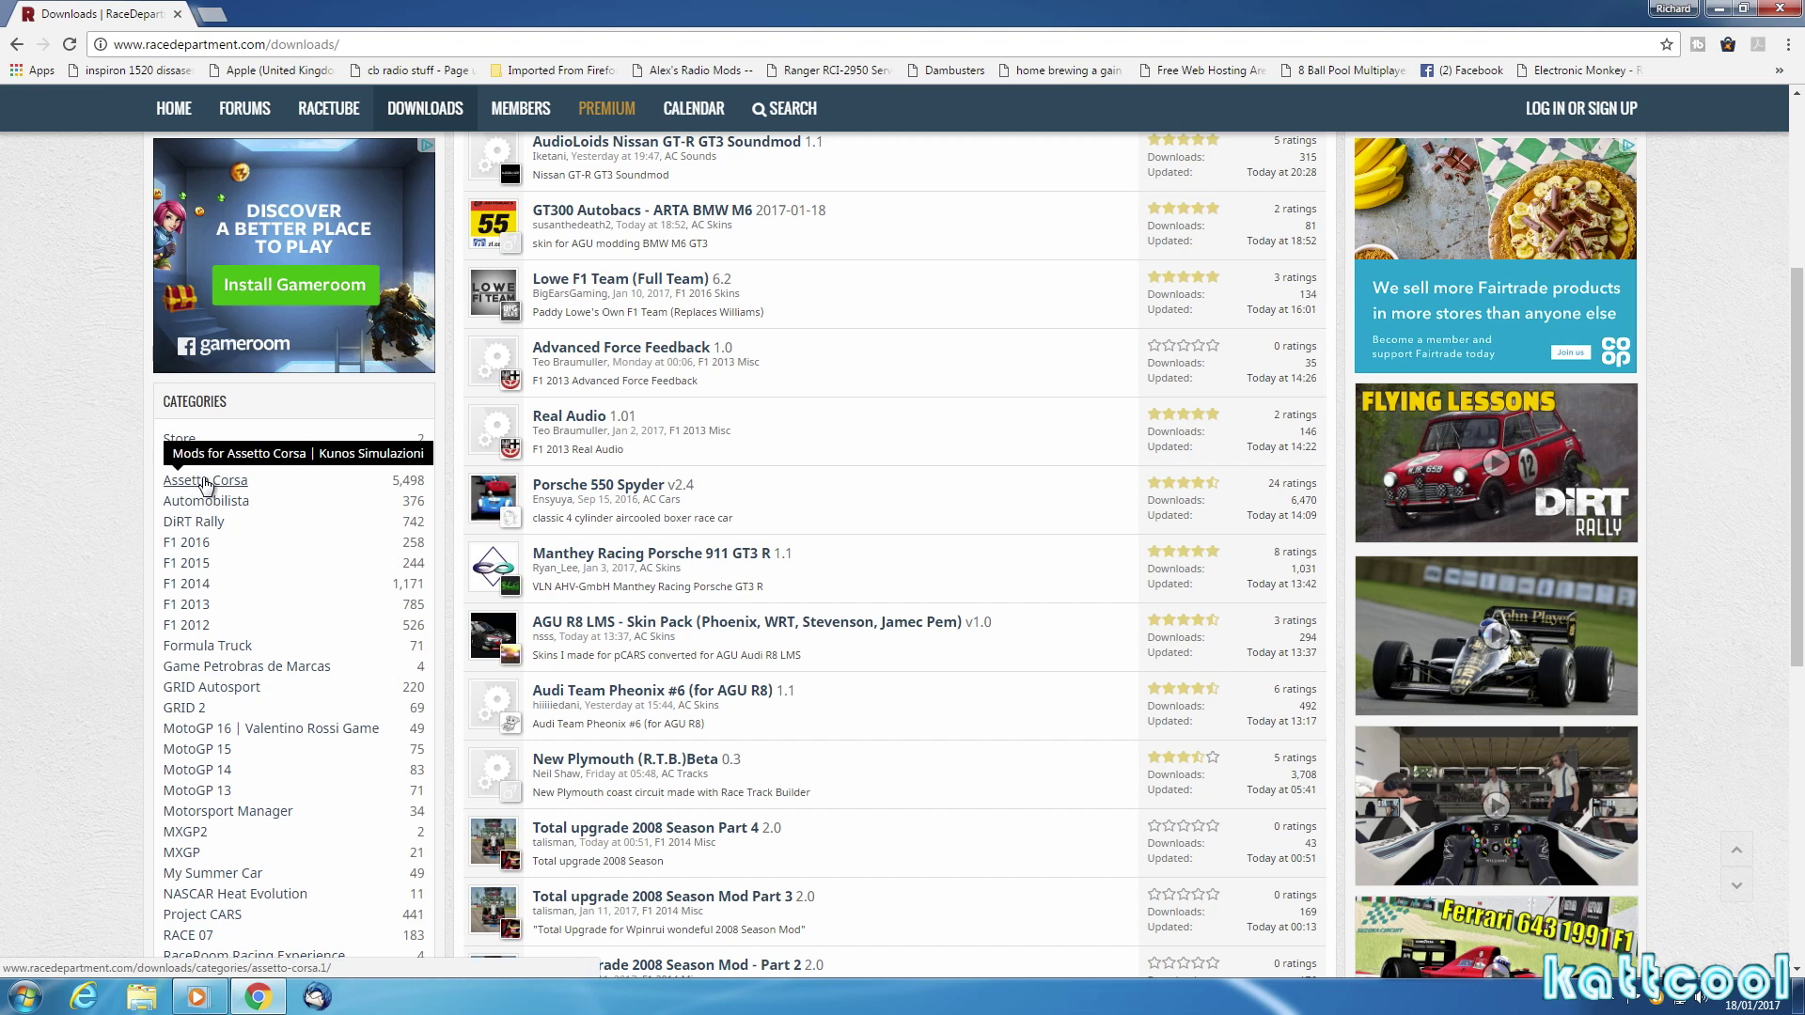
left_click(205, 481)
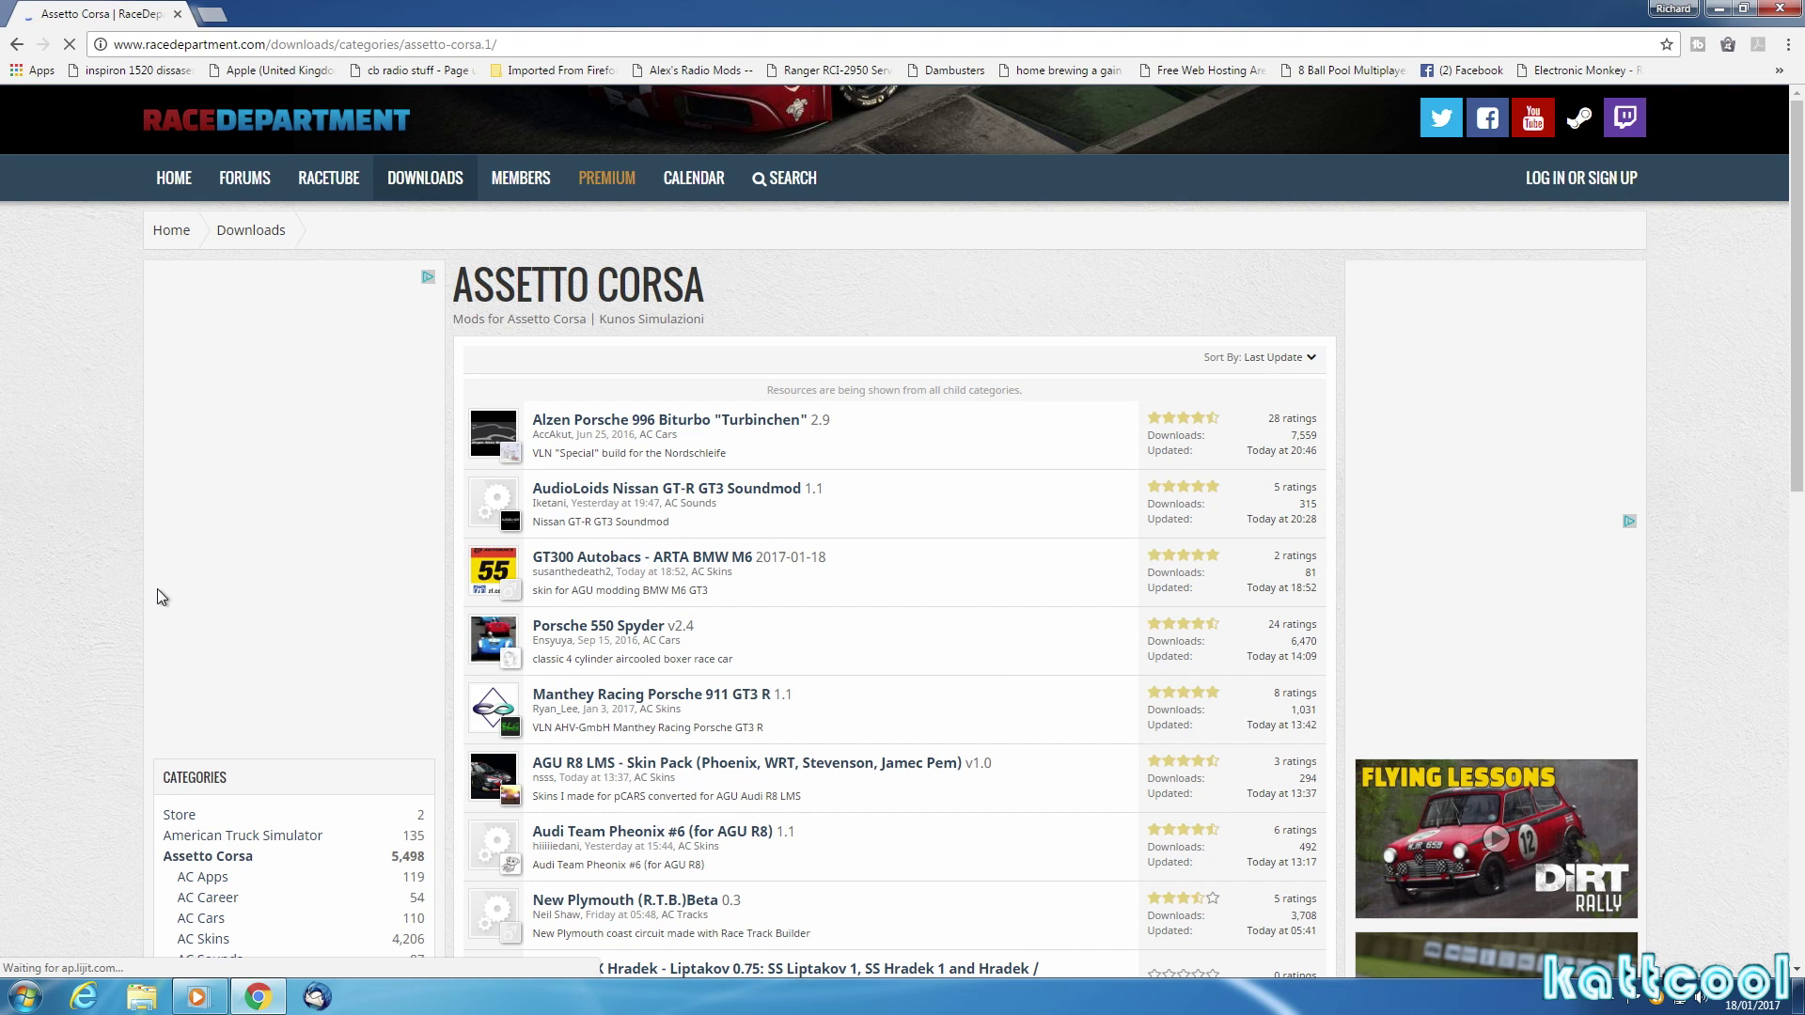
scroll(197, 738, "down", 2)
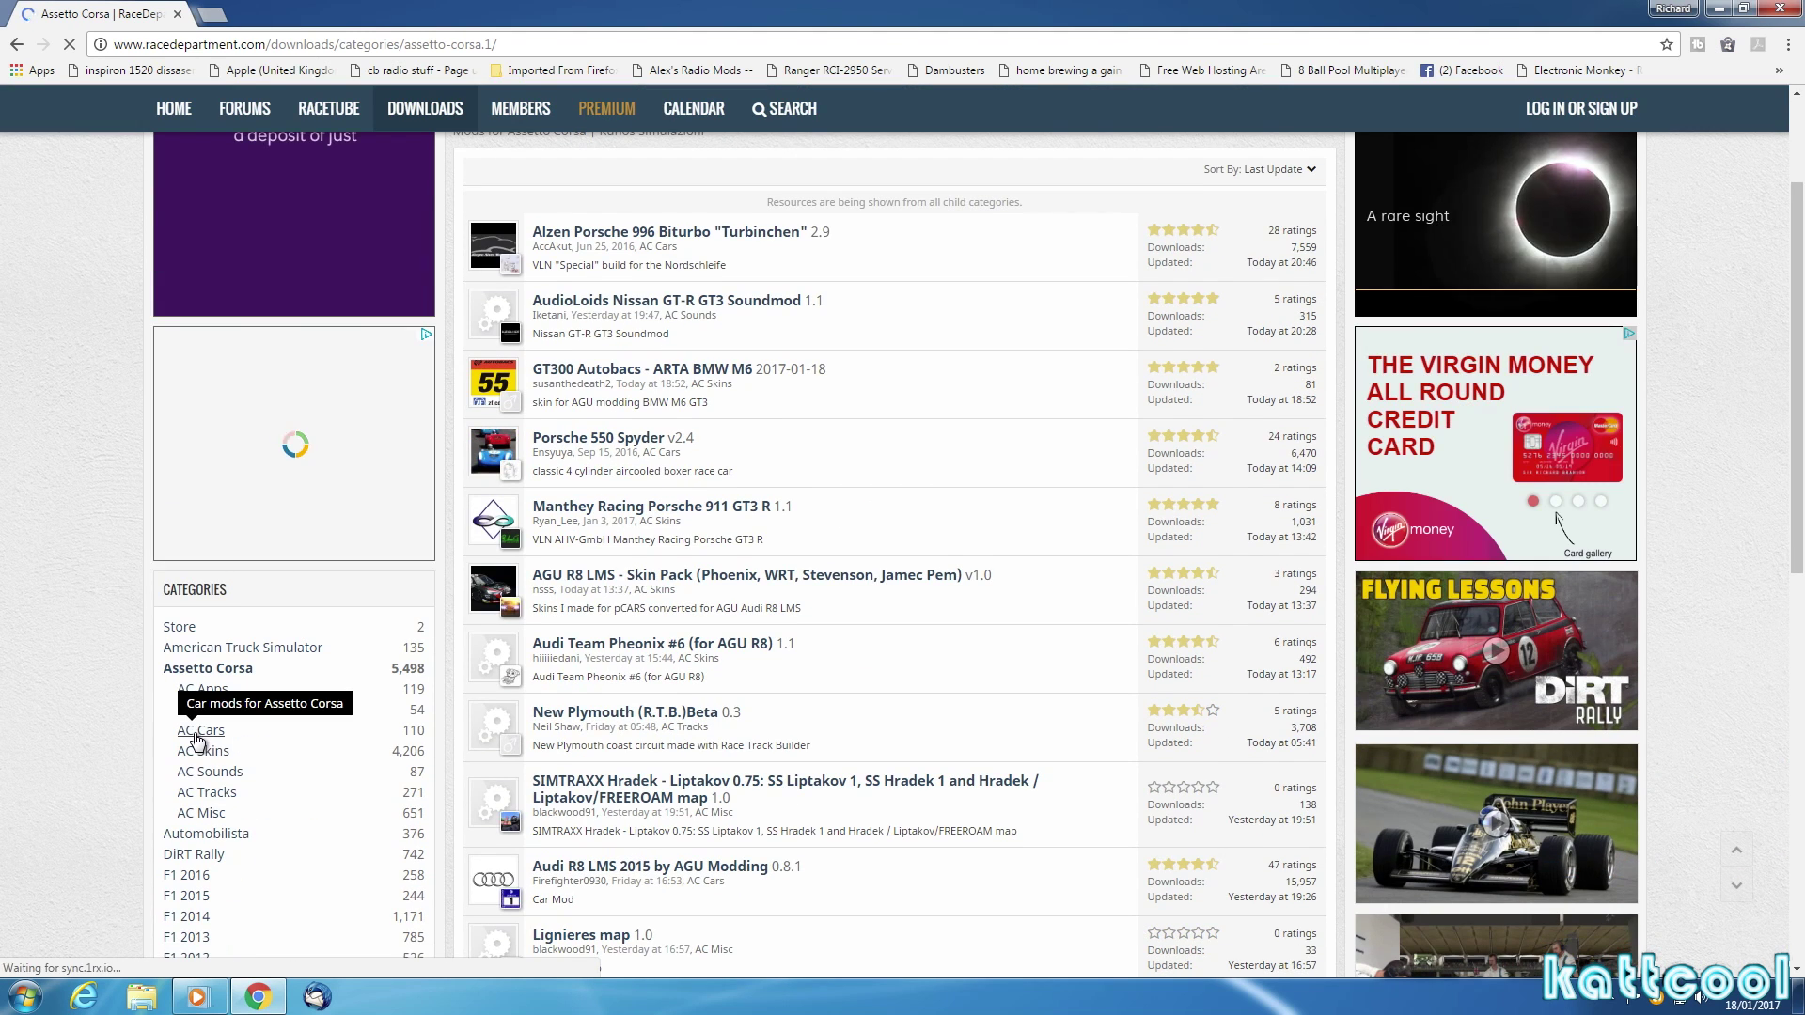
left_click(199, 732)
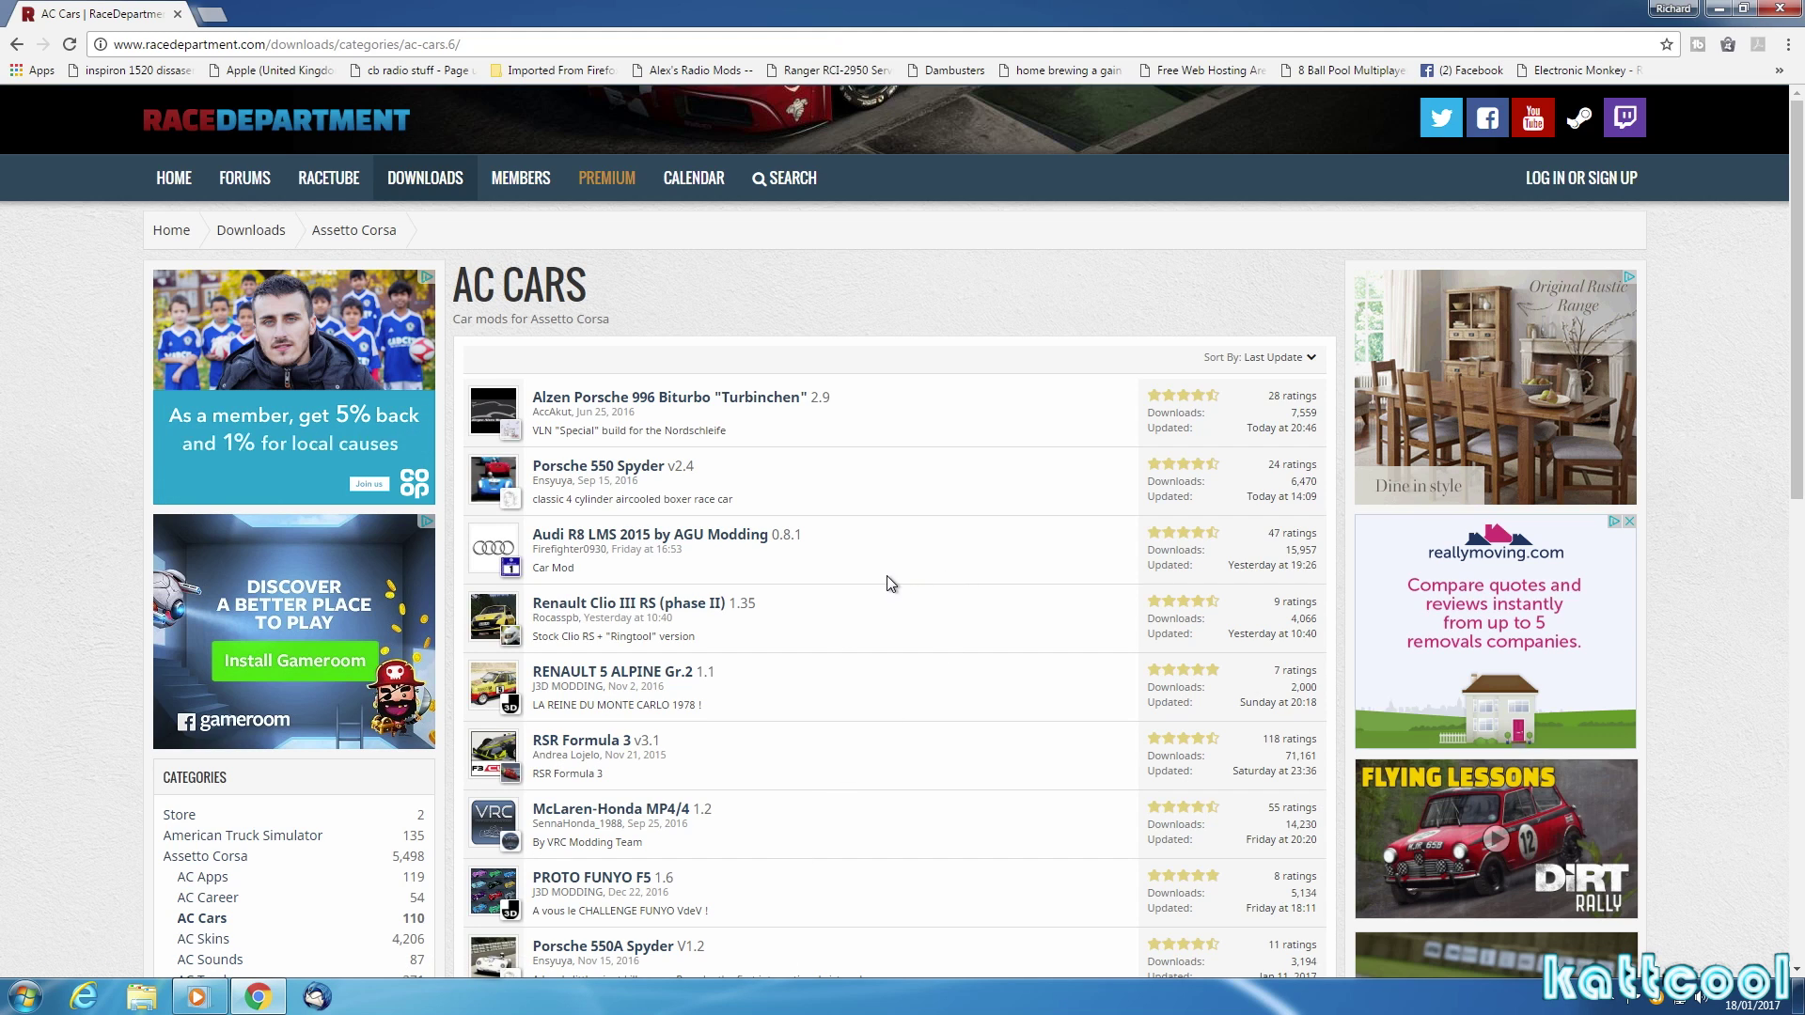
Download the Audi R8 LMS 2015 by AGU Modding car mod, saving it as audi_r8_lms_2015_0.8.1 in the Downloads folder on VARIOUS (K:).
left_click(634, 535)
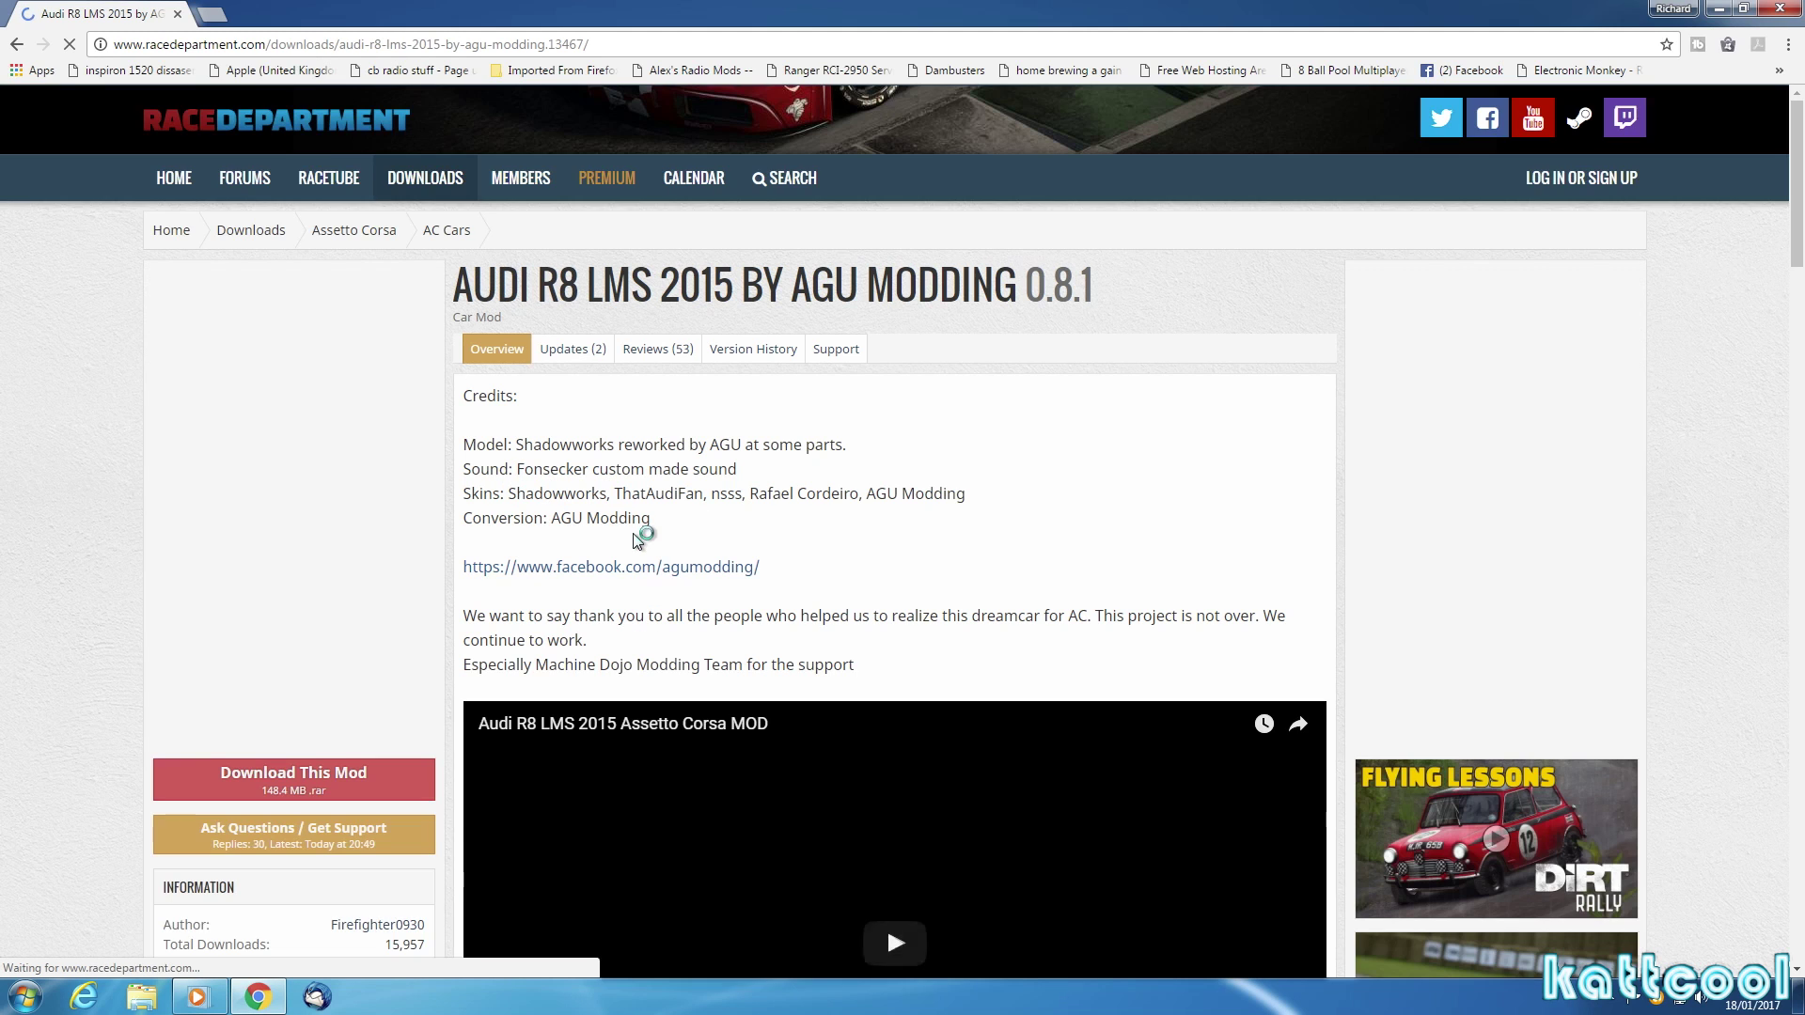
scroll(666, 589, "down", 5)
scroll(669, 601, "down", 3)
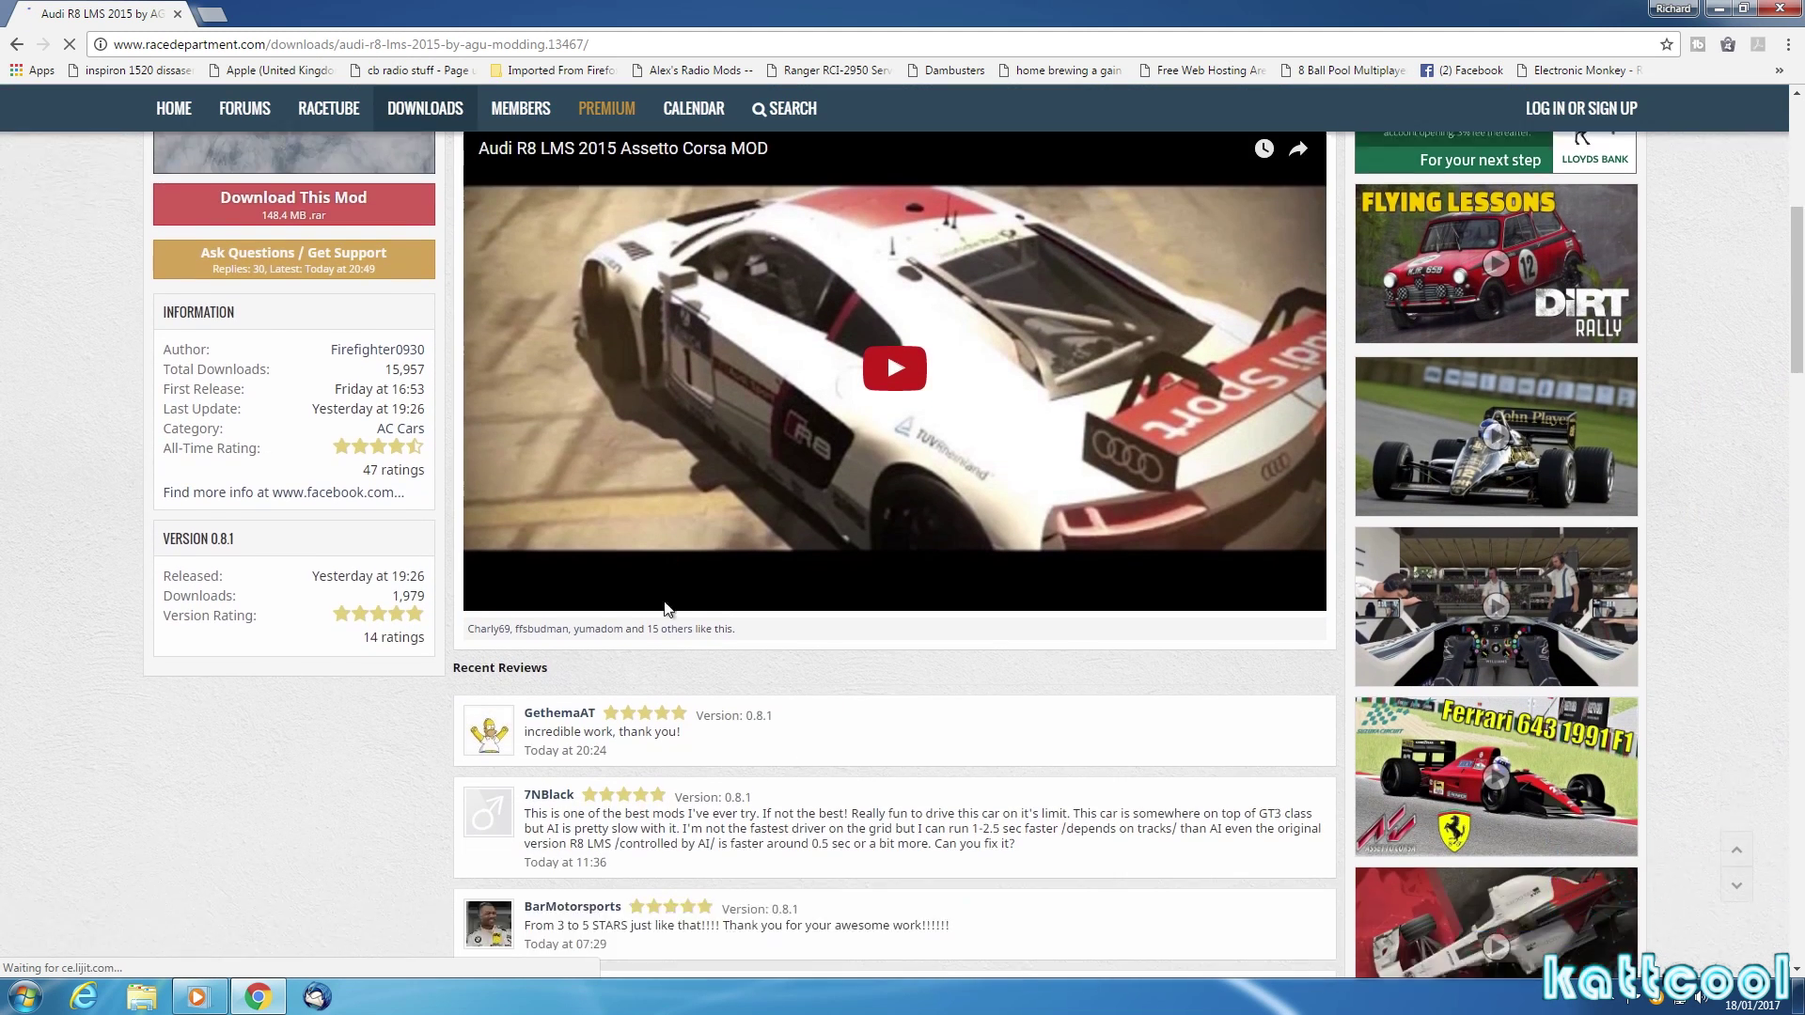
scroll(663, 611, "up", 5)
scroll(664, 638, "up", 3)
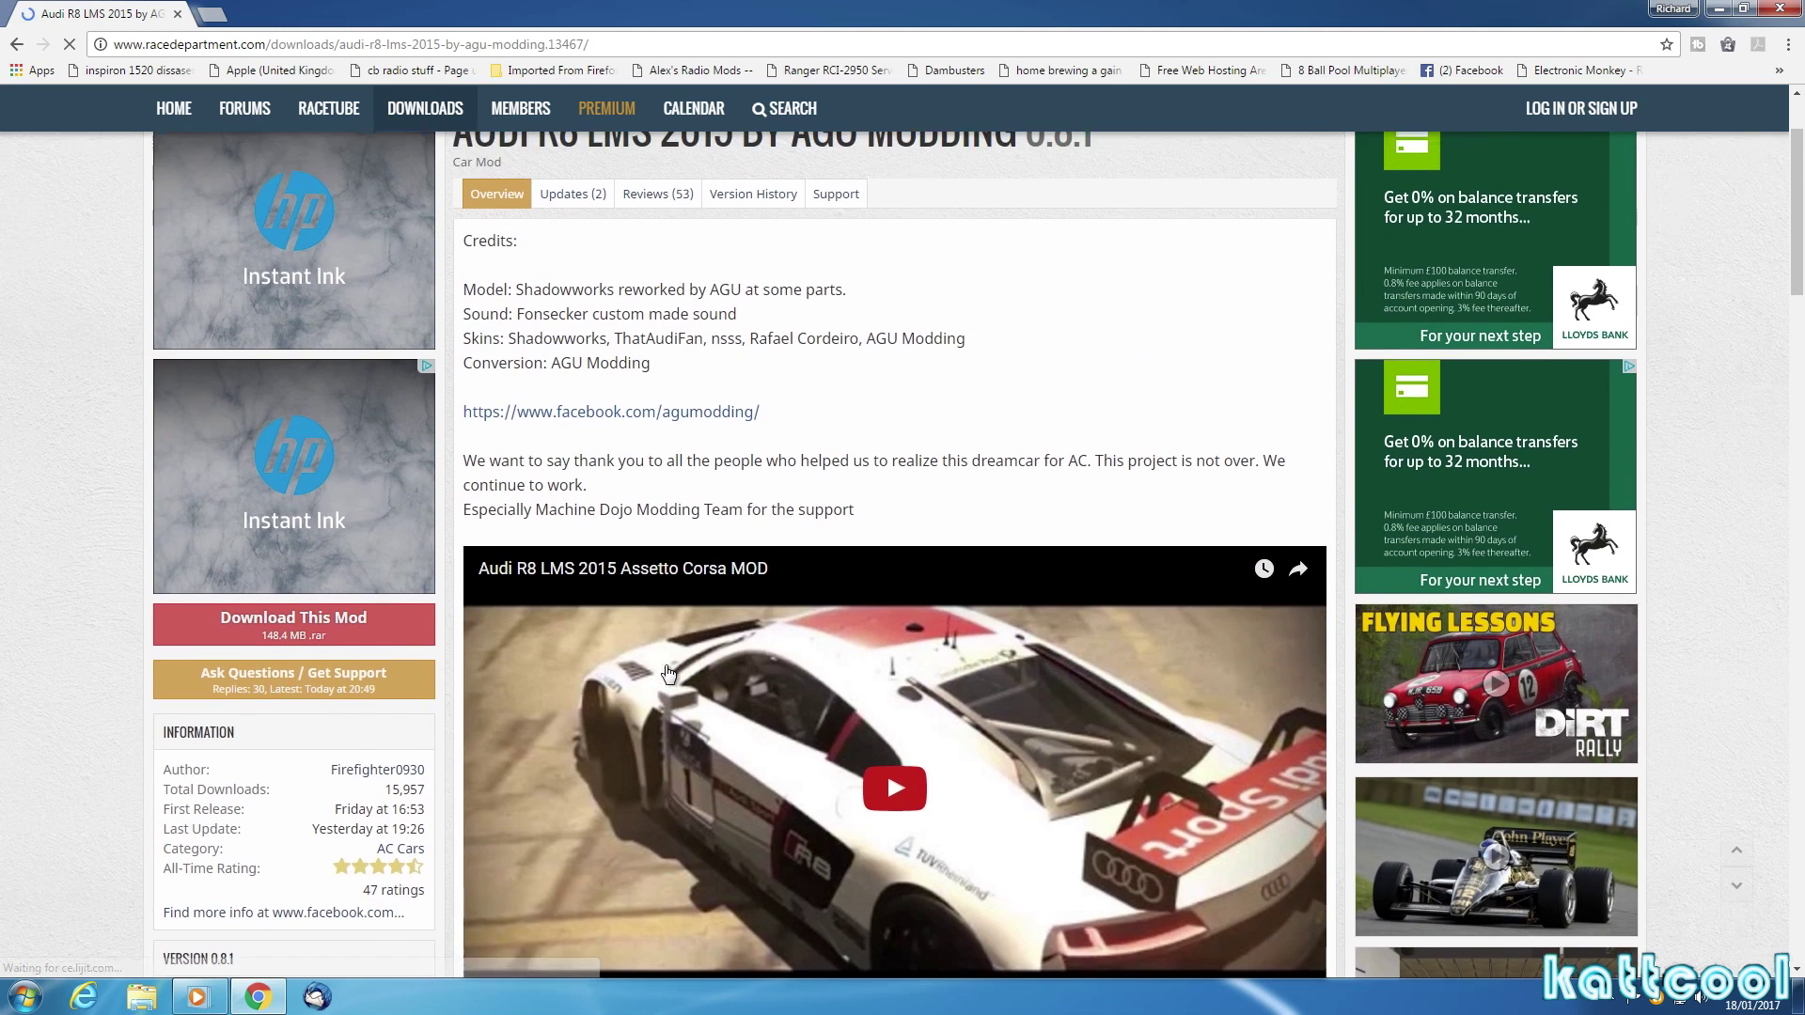
scroll(655, 691, "down", 2)
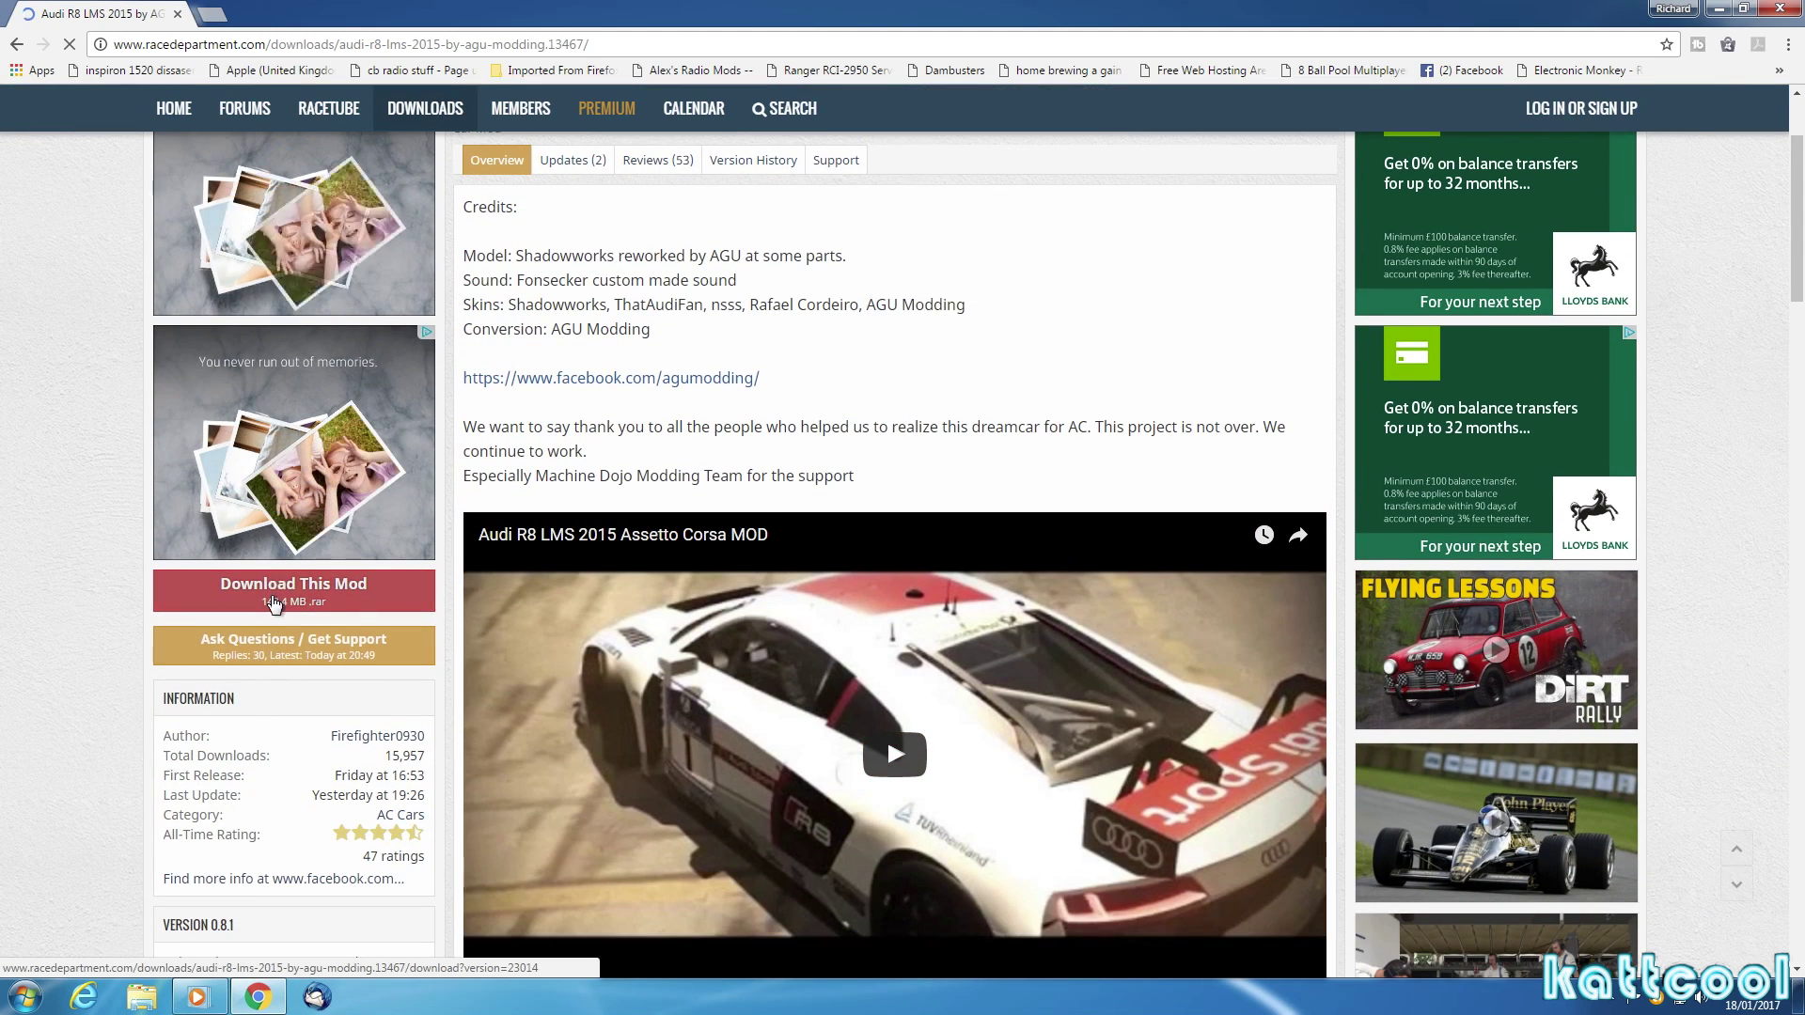
left_click(274, 604)
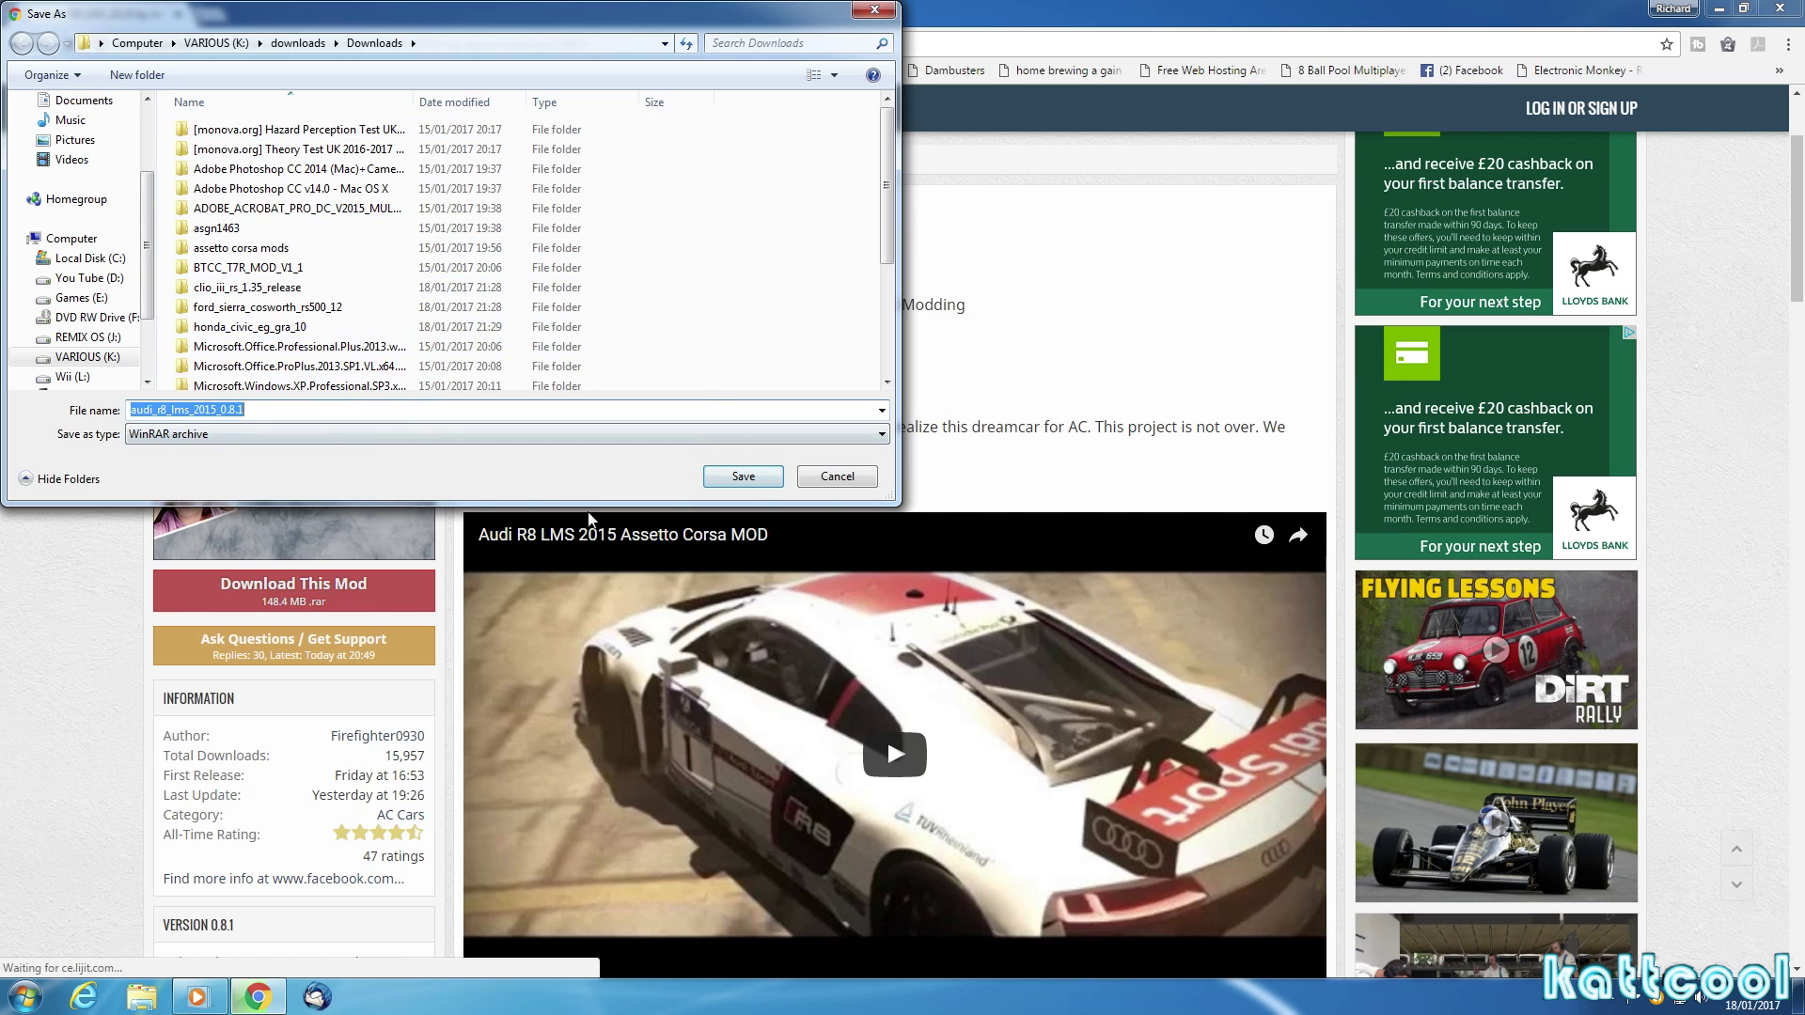
left_click(755, 480)
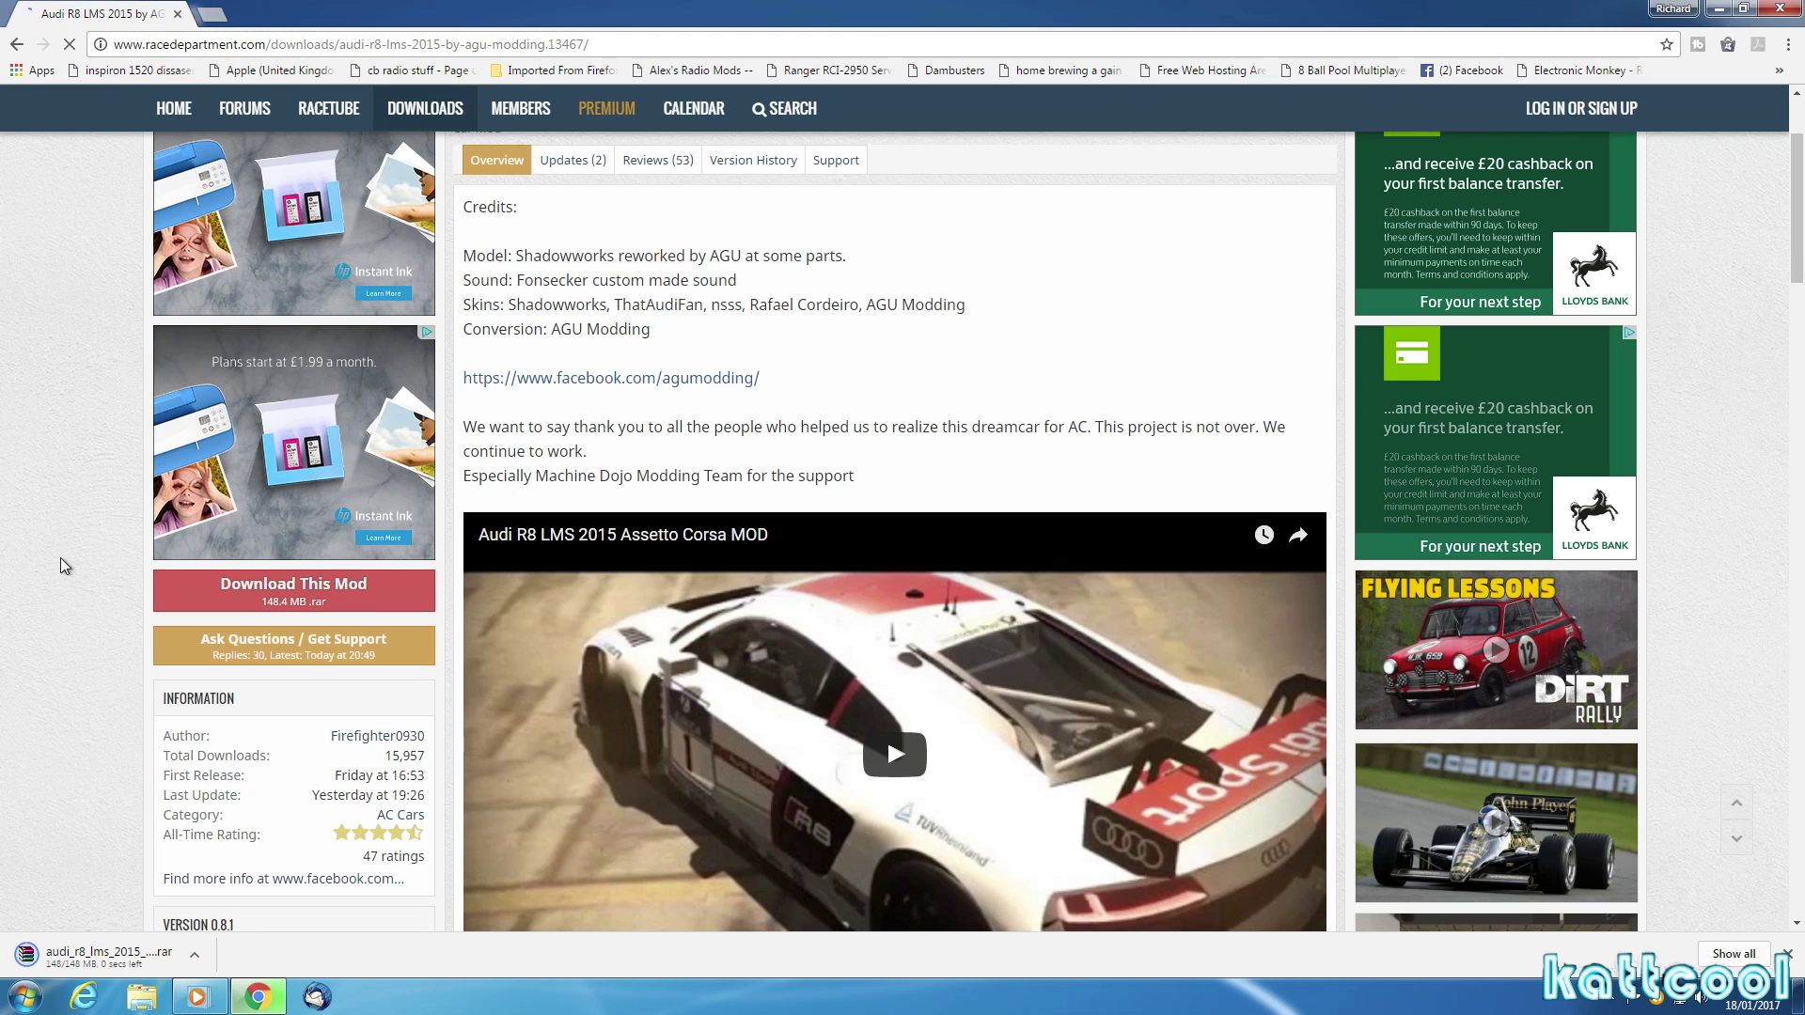
Open the AC Tracks category, browse its track mods and go to page 2 of the list.
left_click(16, 44)
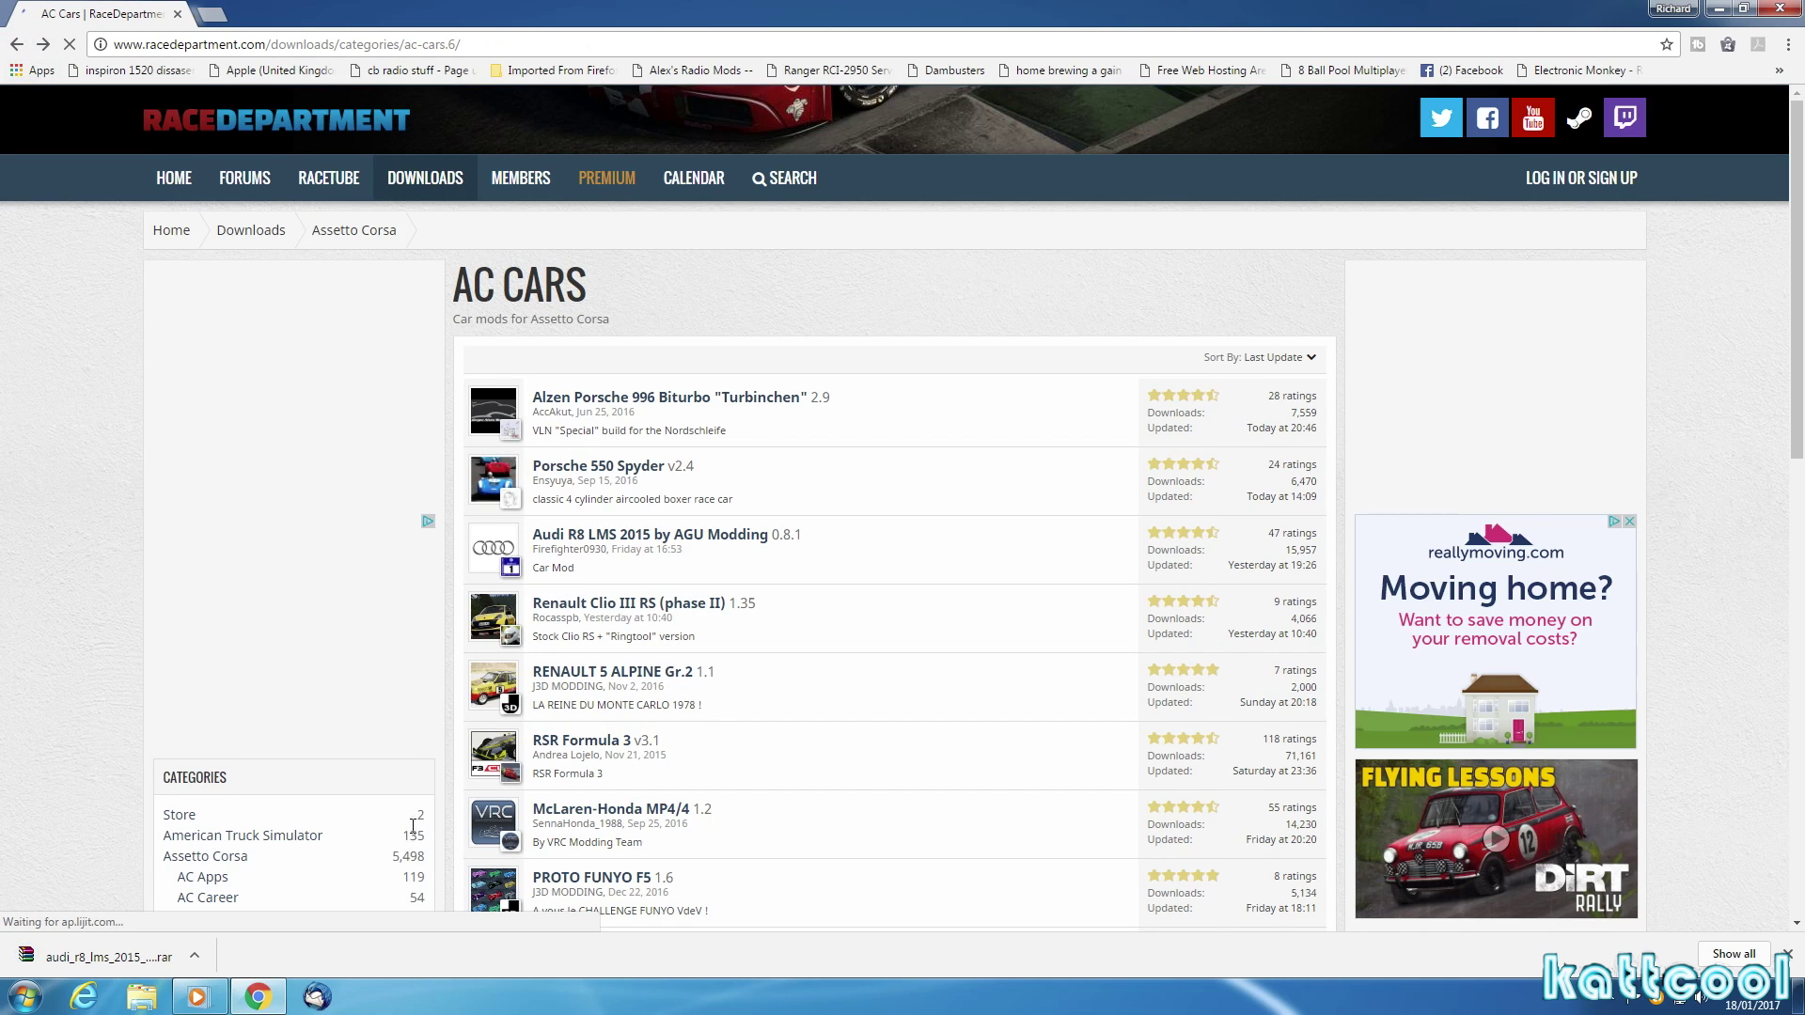
scroll(395, 804, "down", 3)
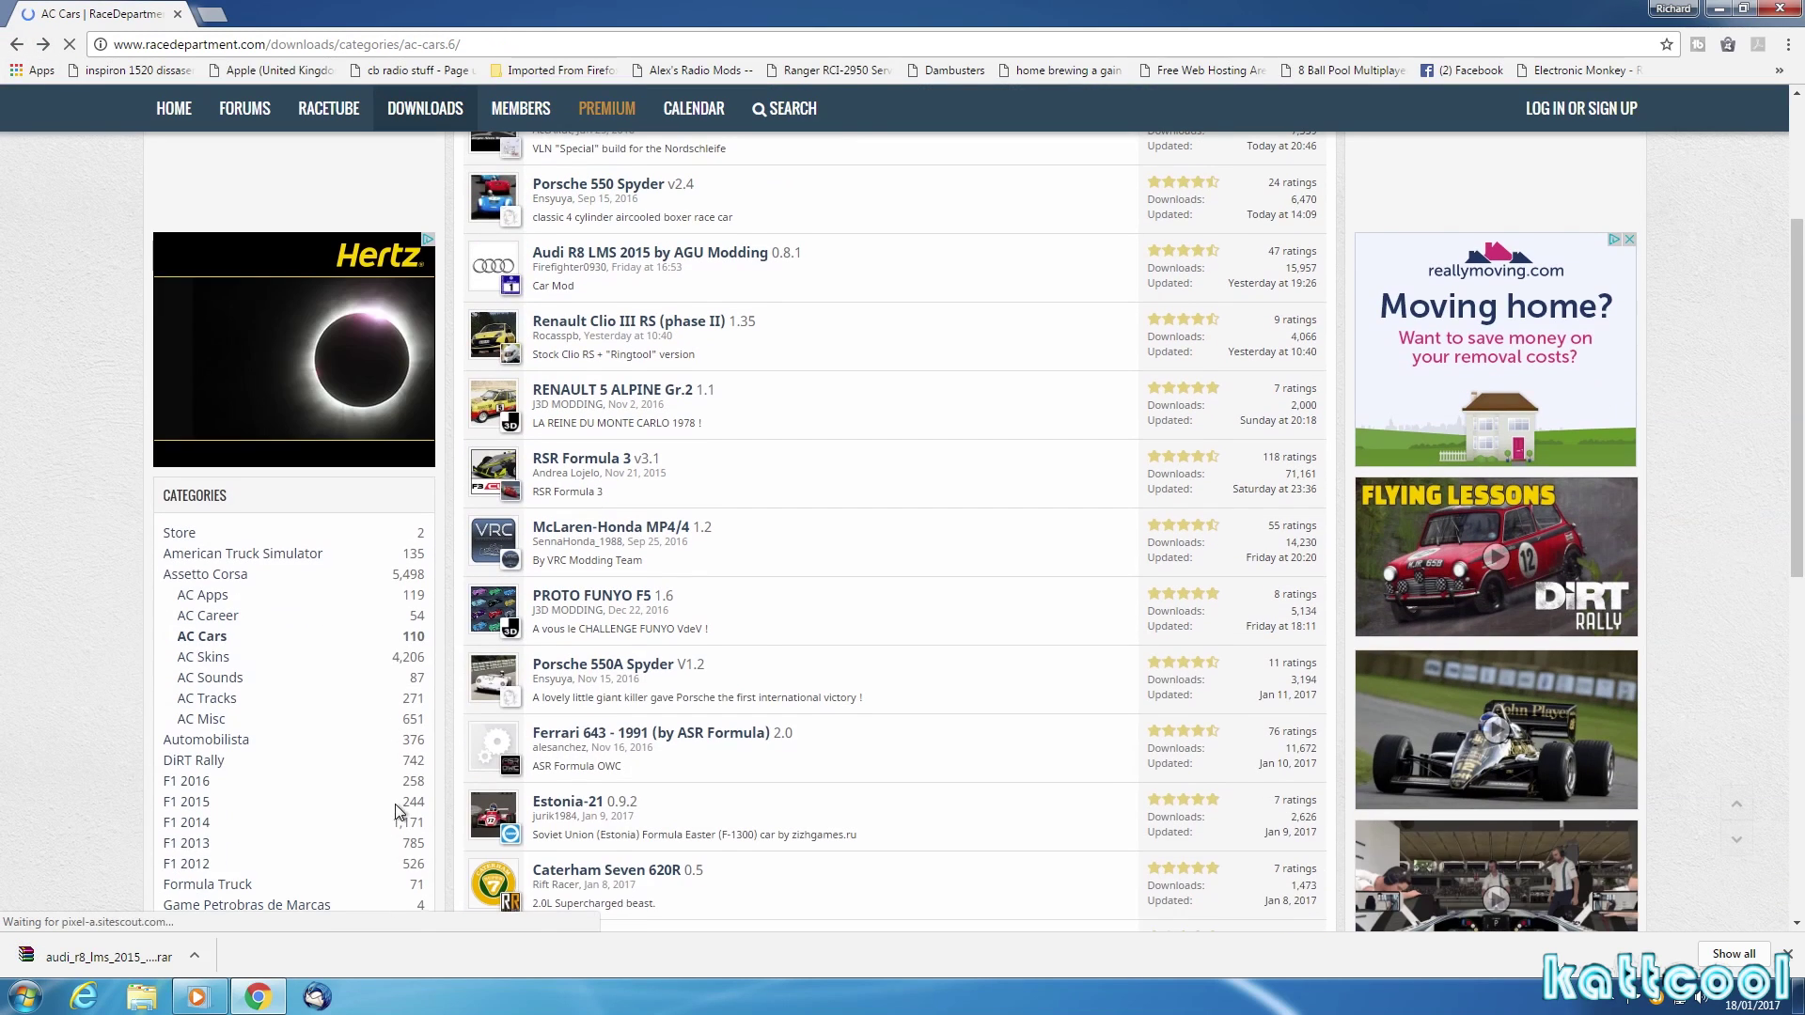
left_click(222, 700)
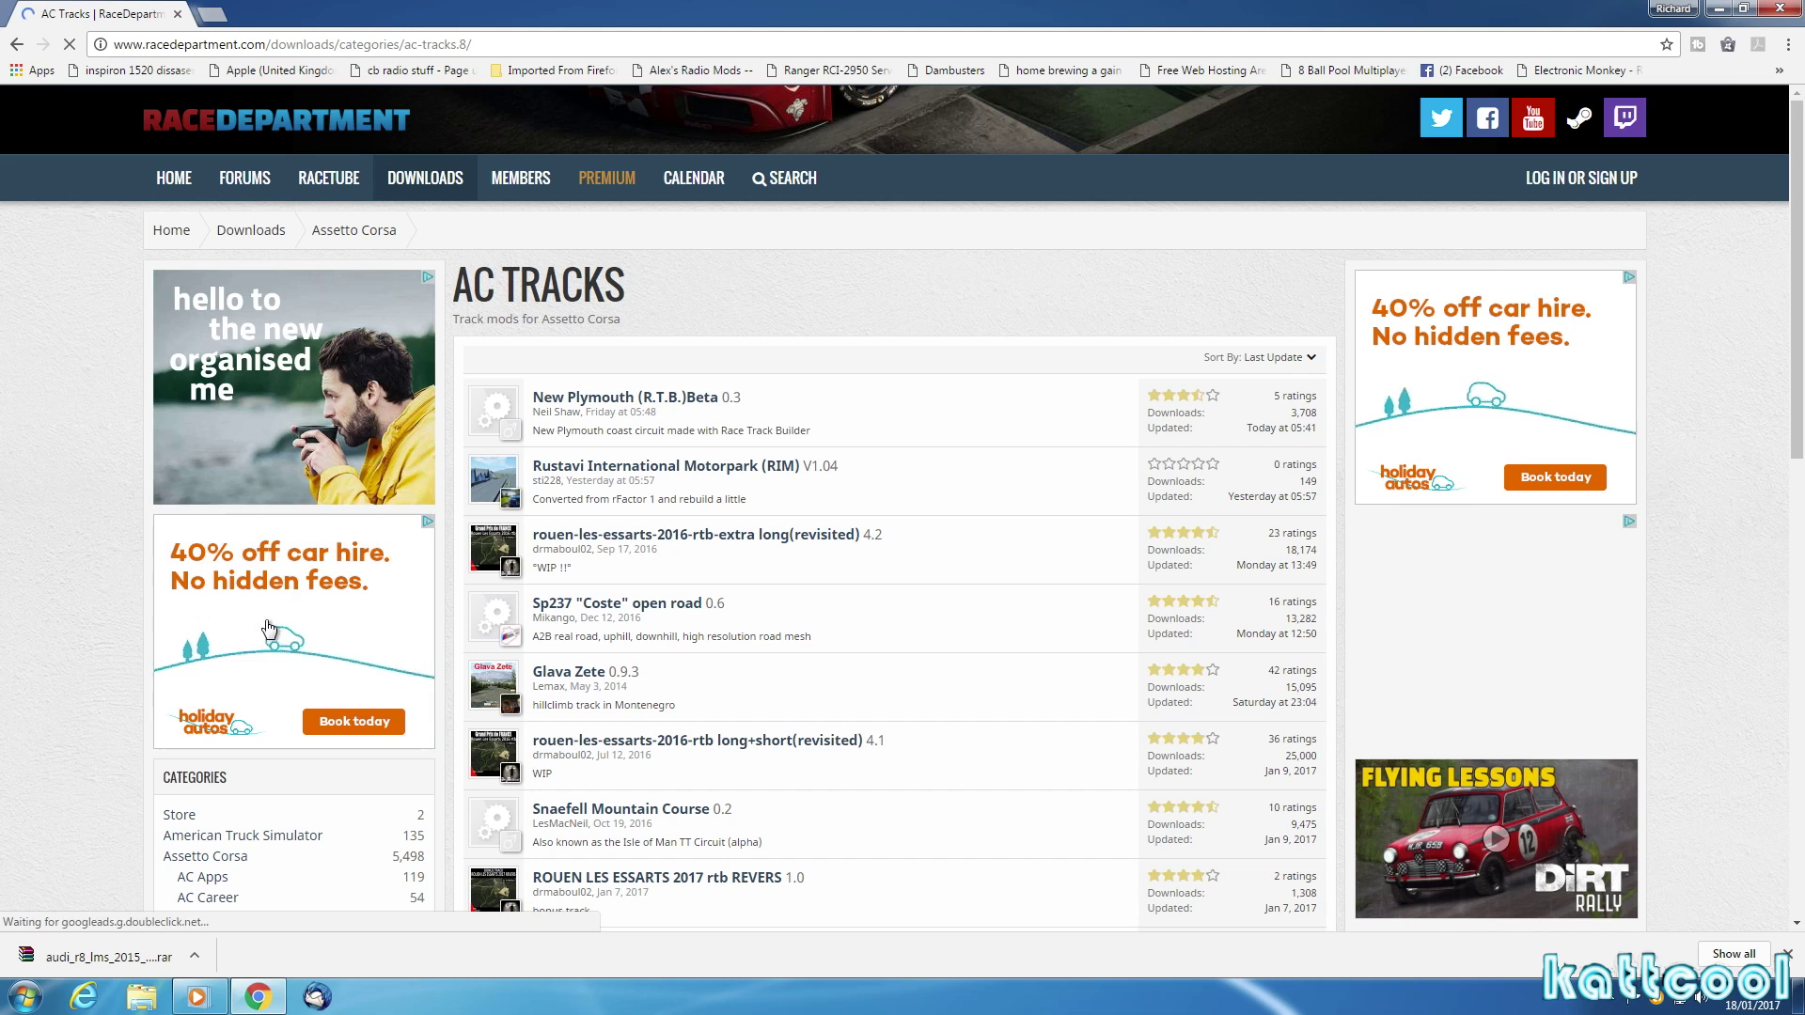
scroll(807, 743, "down", 1)
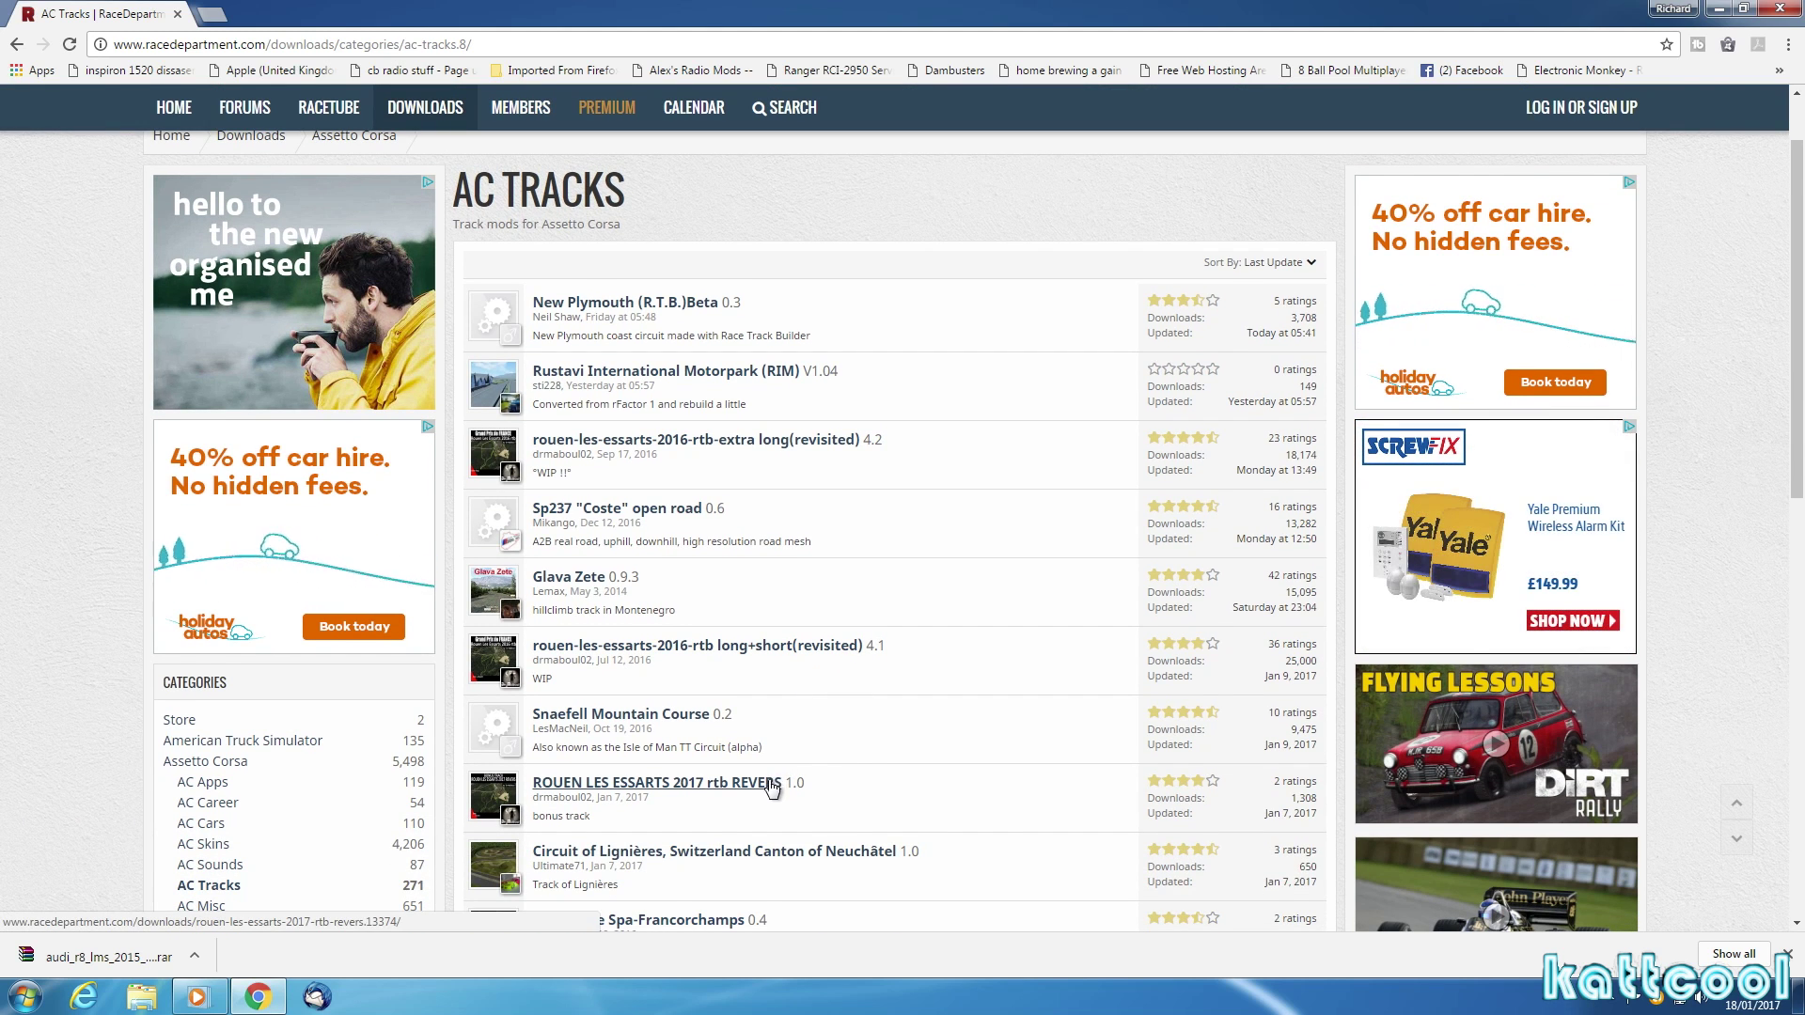
scroll(771, 782, "down", 3)
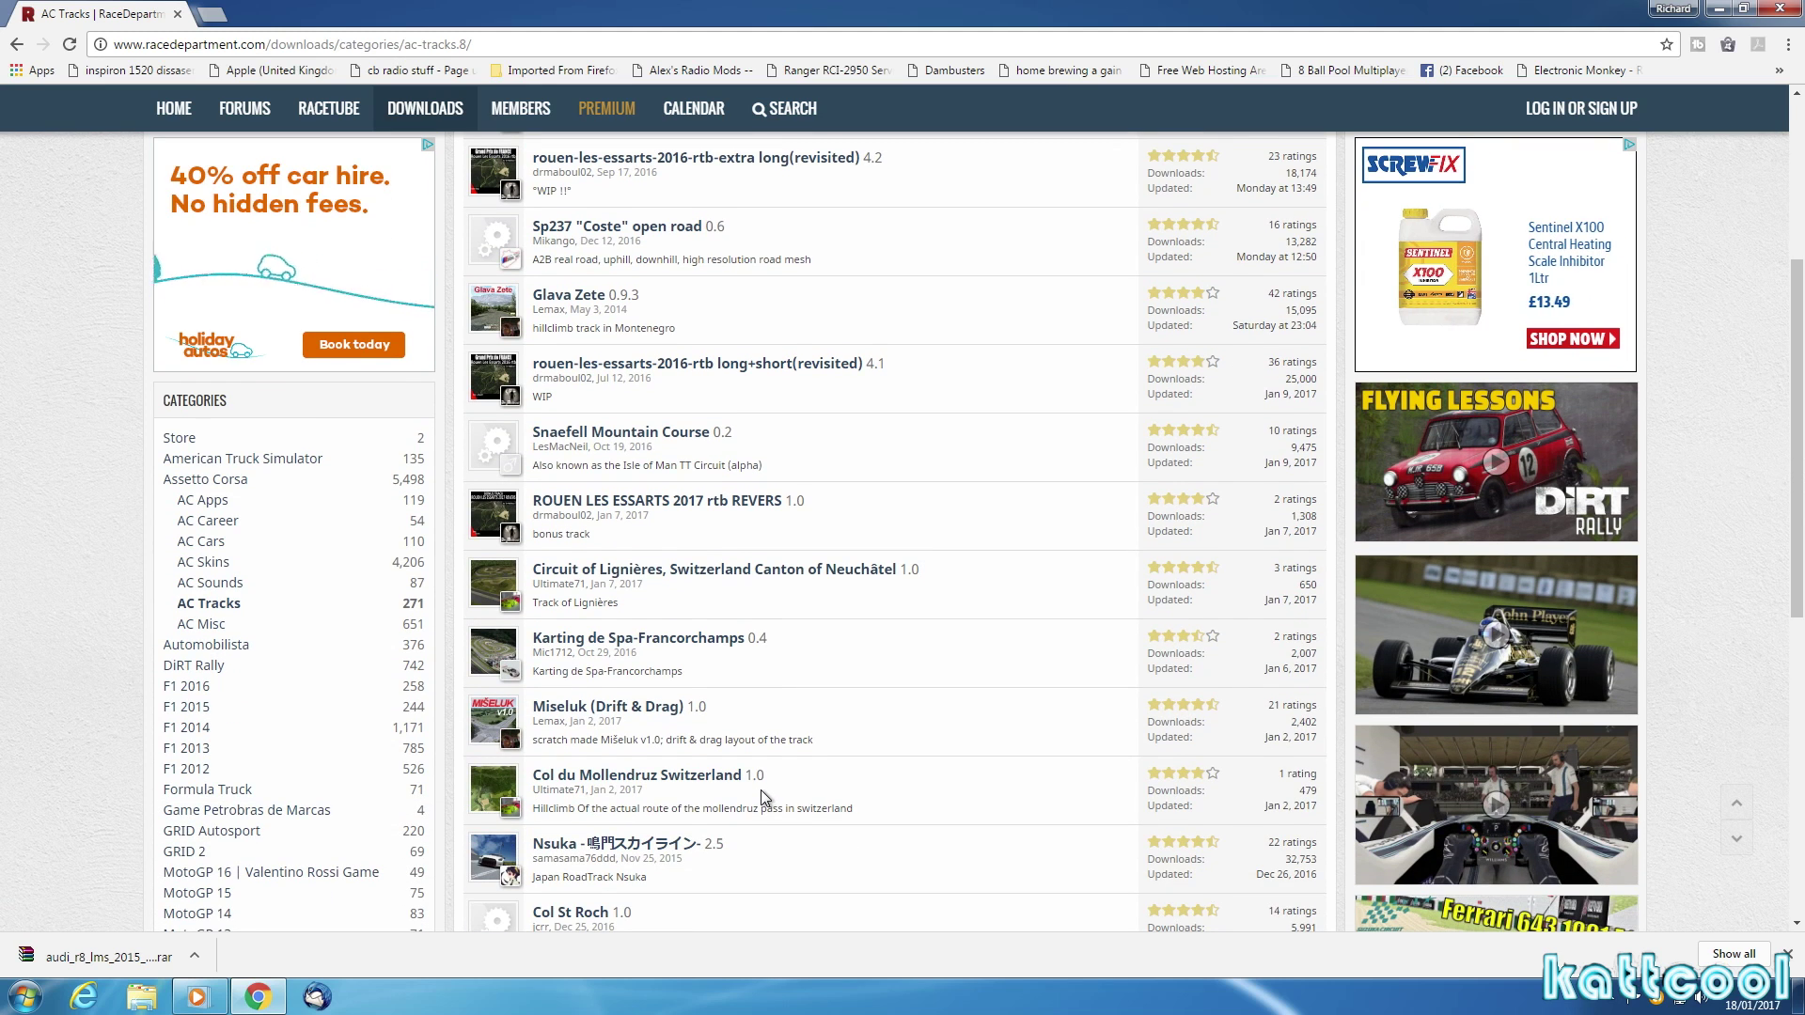
scroll(758, 799, "down", 4)
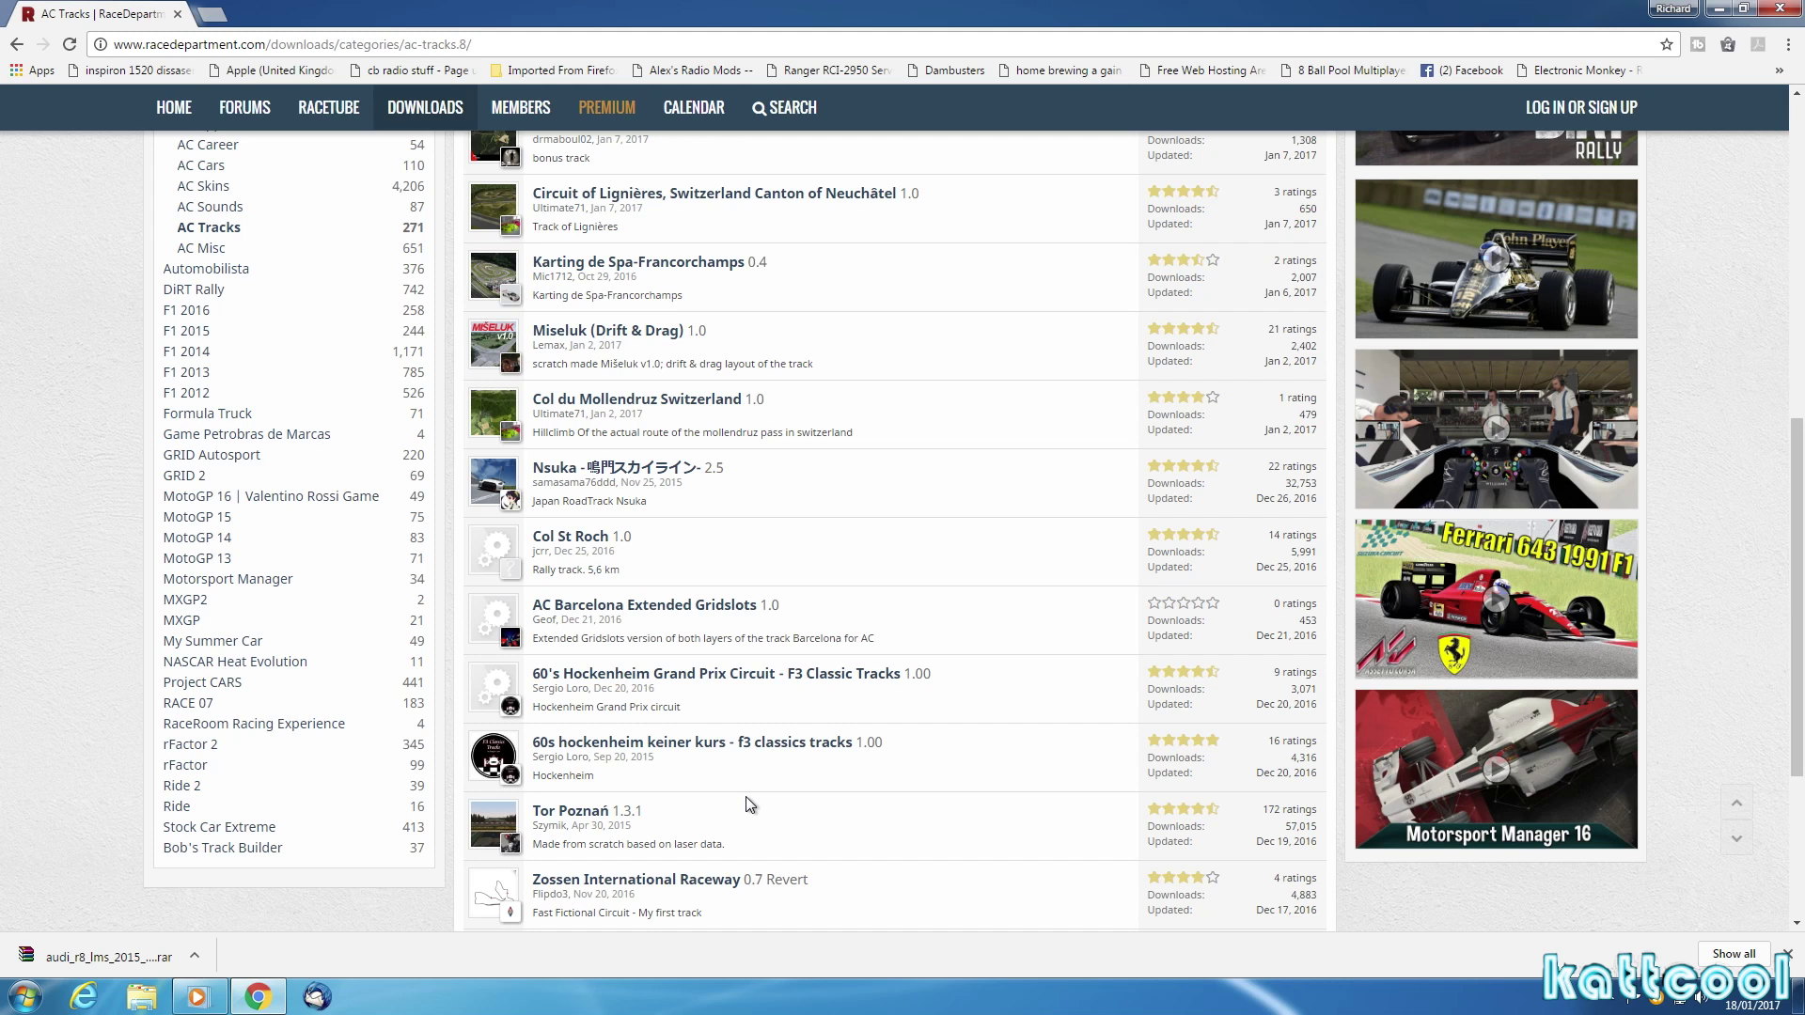
scroll(746, 803, "down", 2)
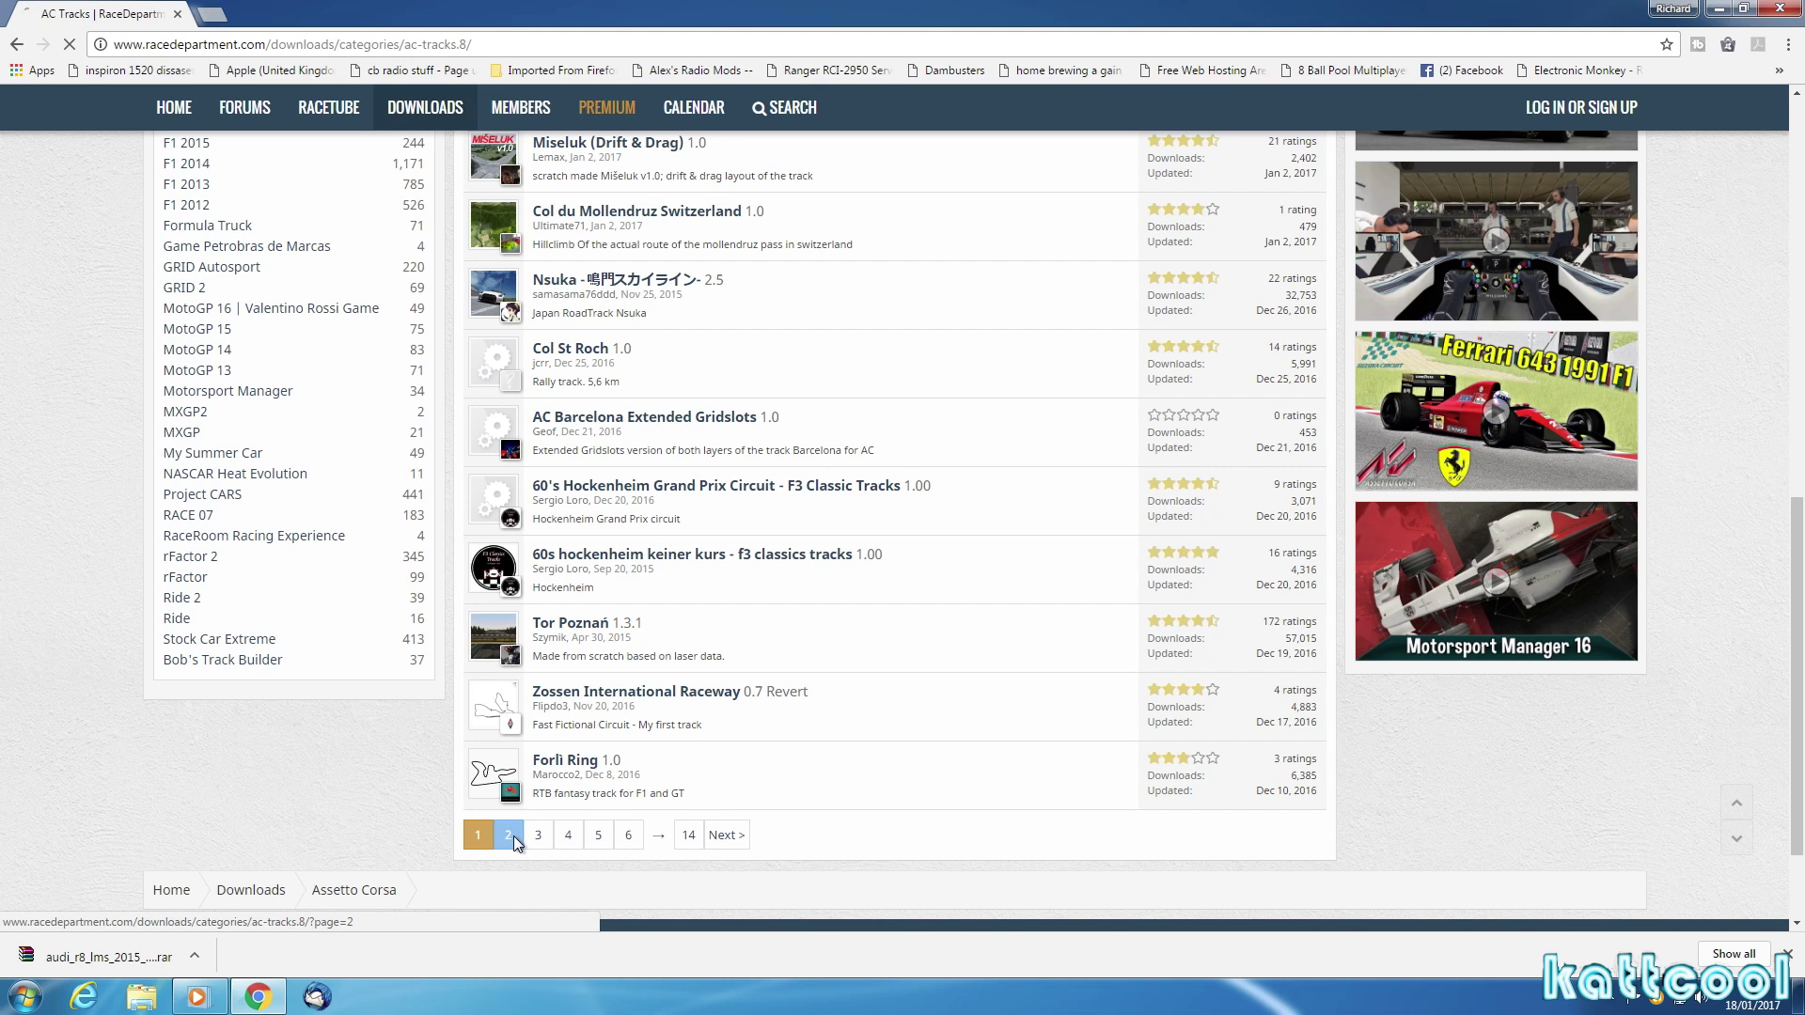
left_click(509, 836)
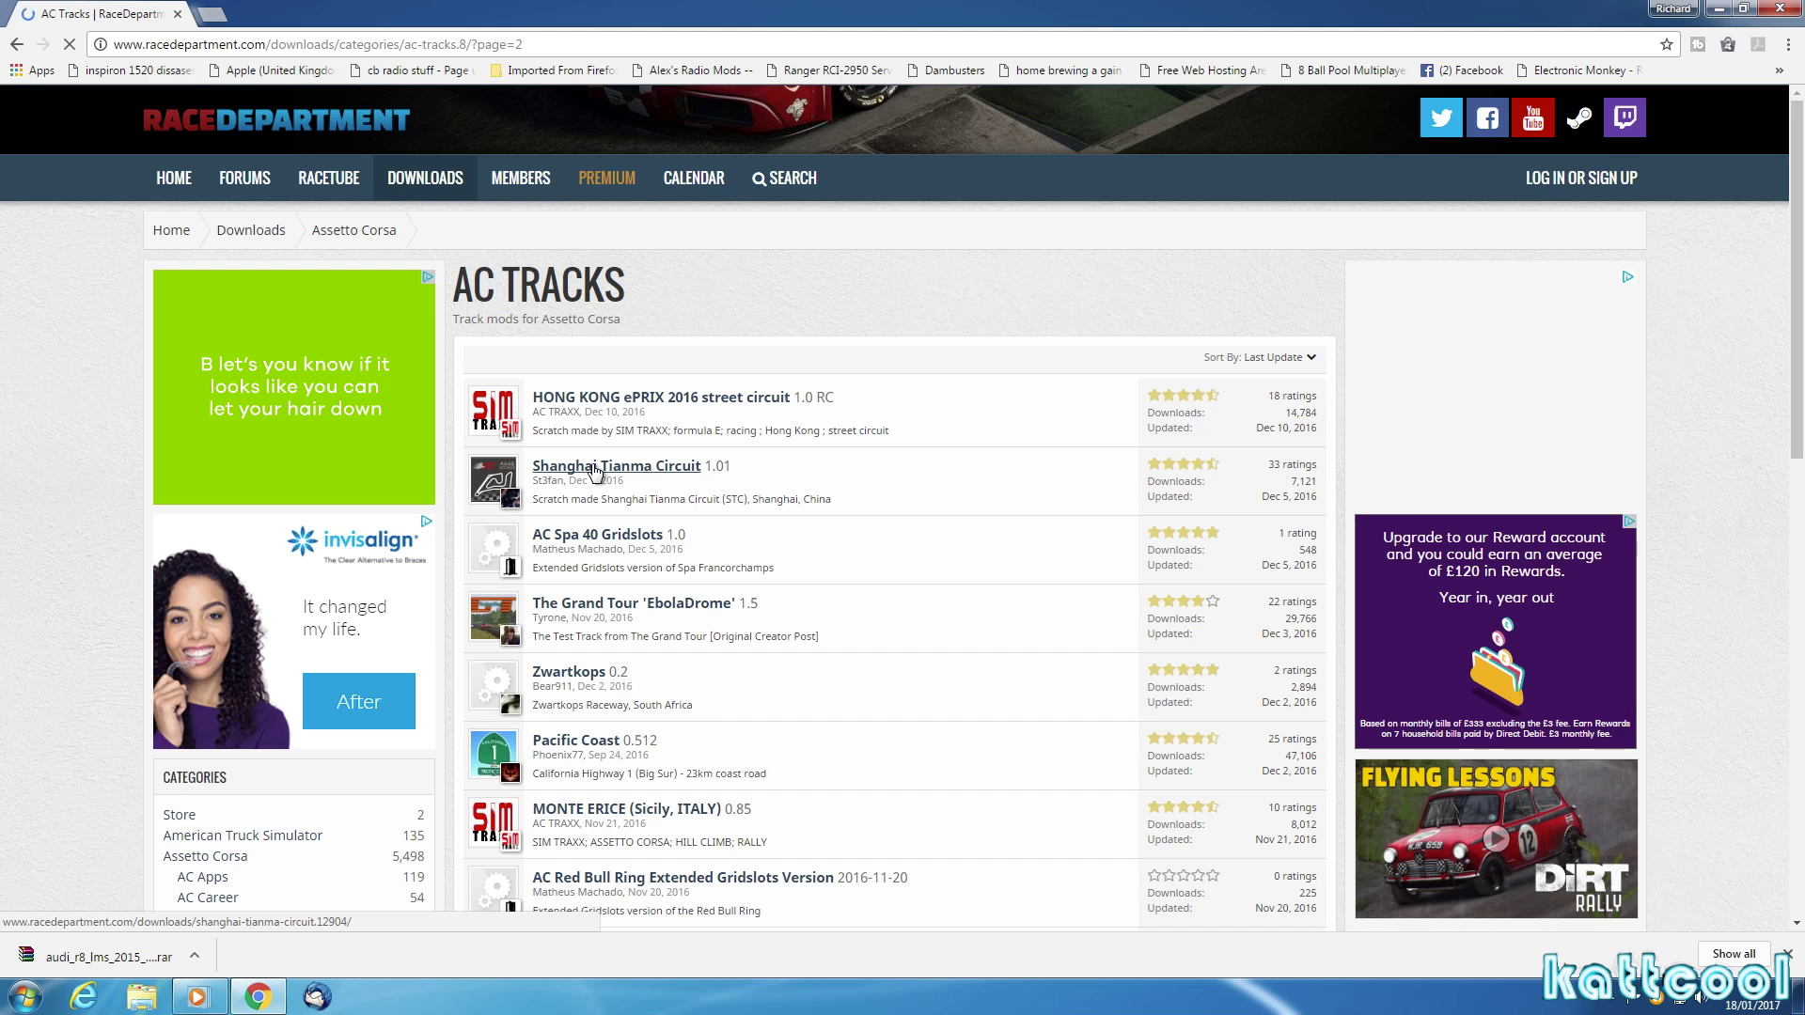
Download the Shanghai Tianma Circuit track mod, saving it as jy_stc in the same Downloads folder.
left_click(593, 467)
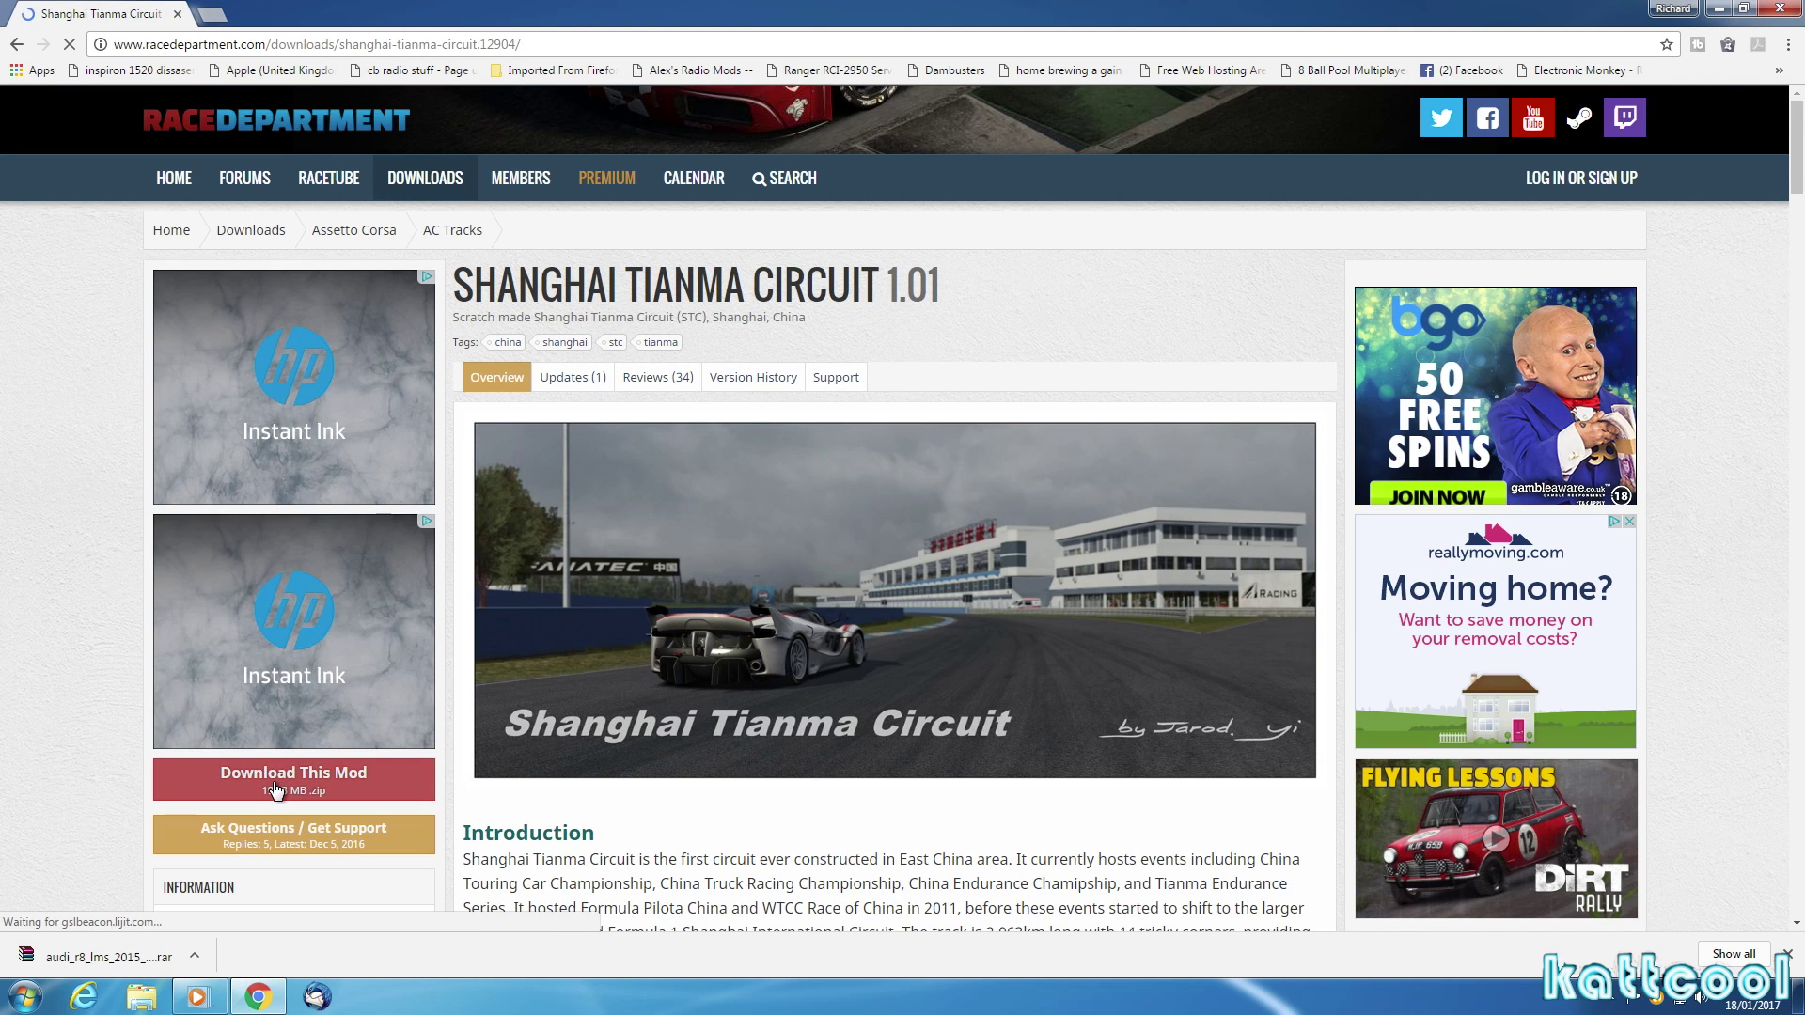
left_click(273, 785)
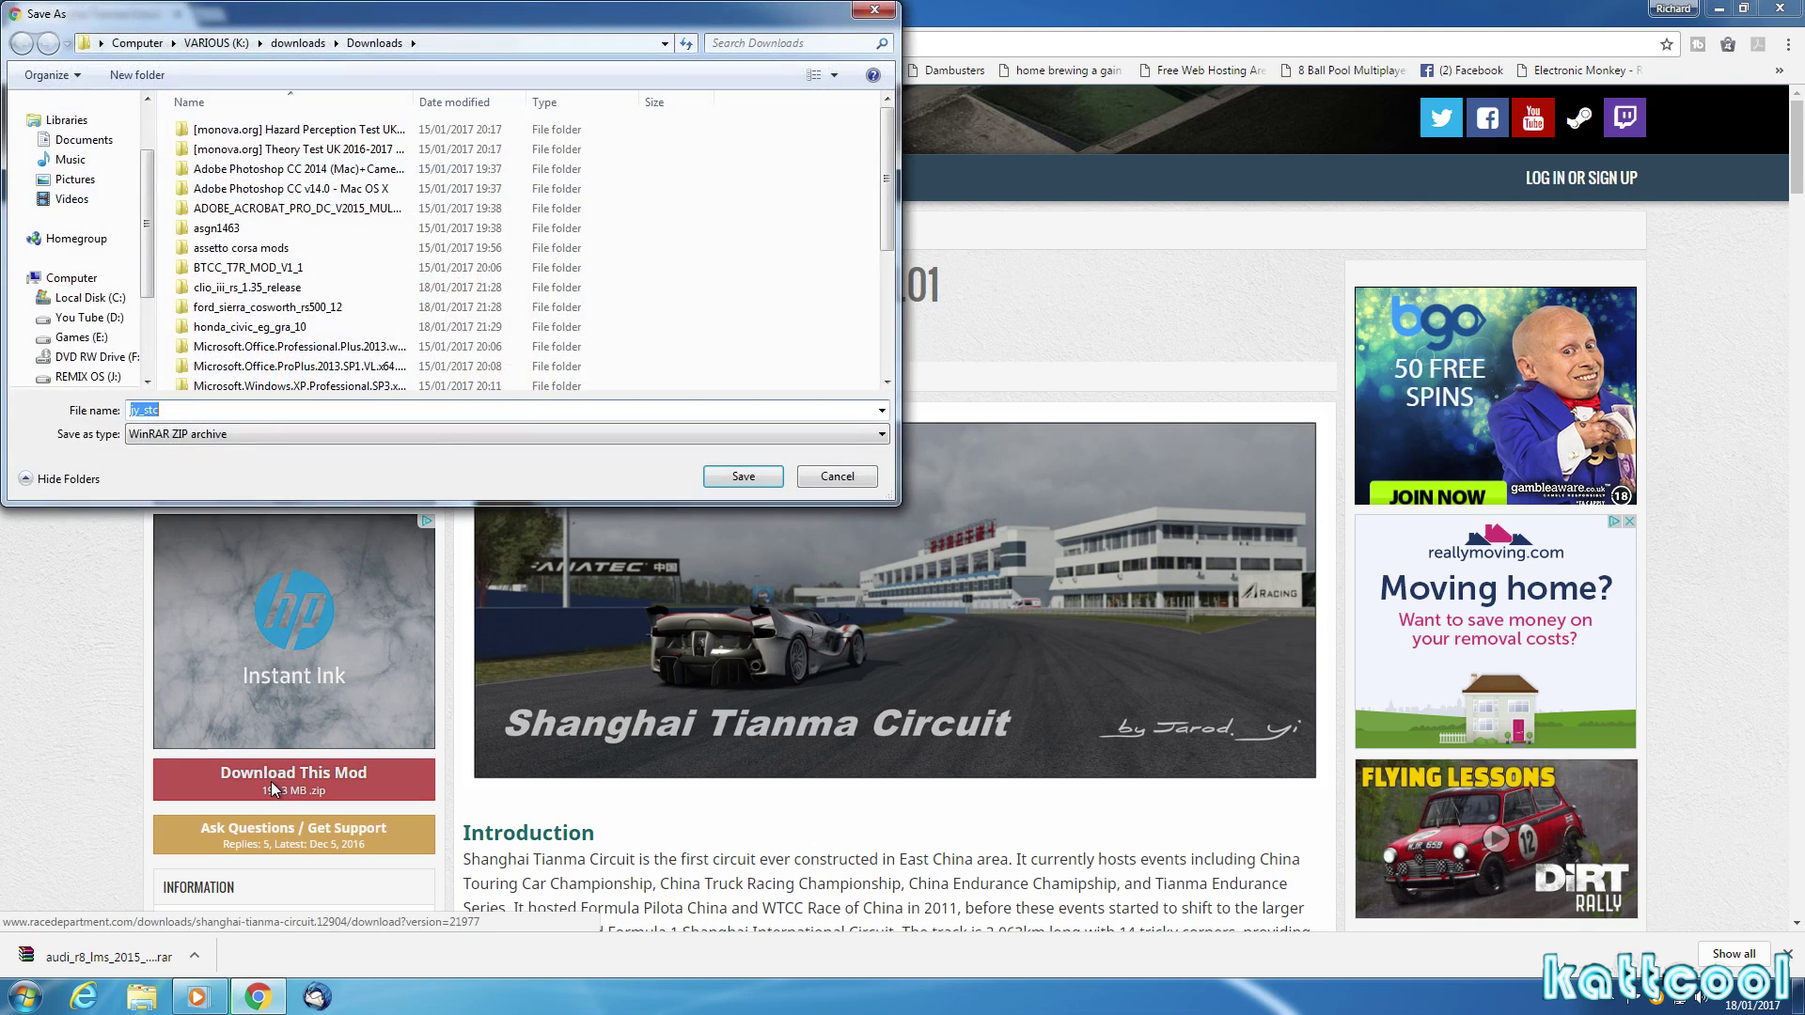
left_click(742, 474)
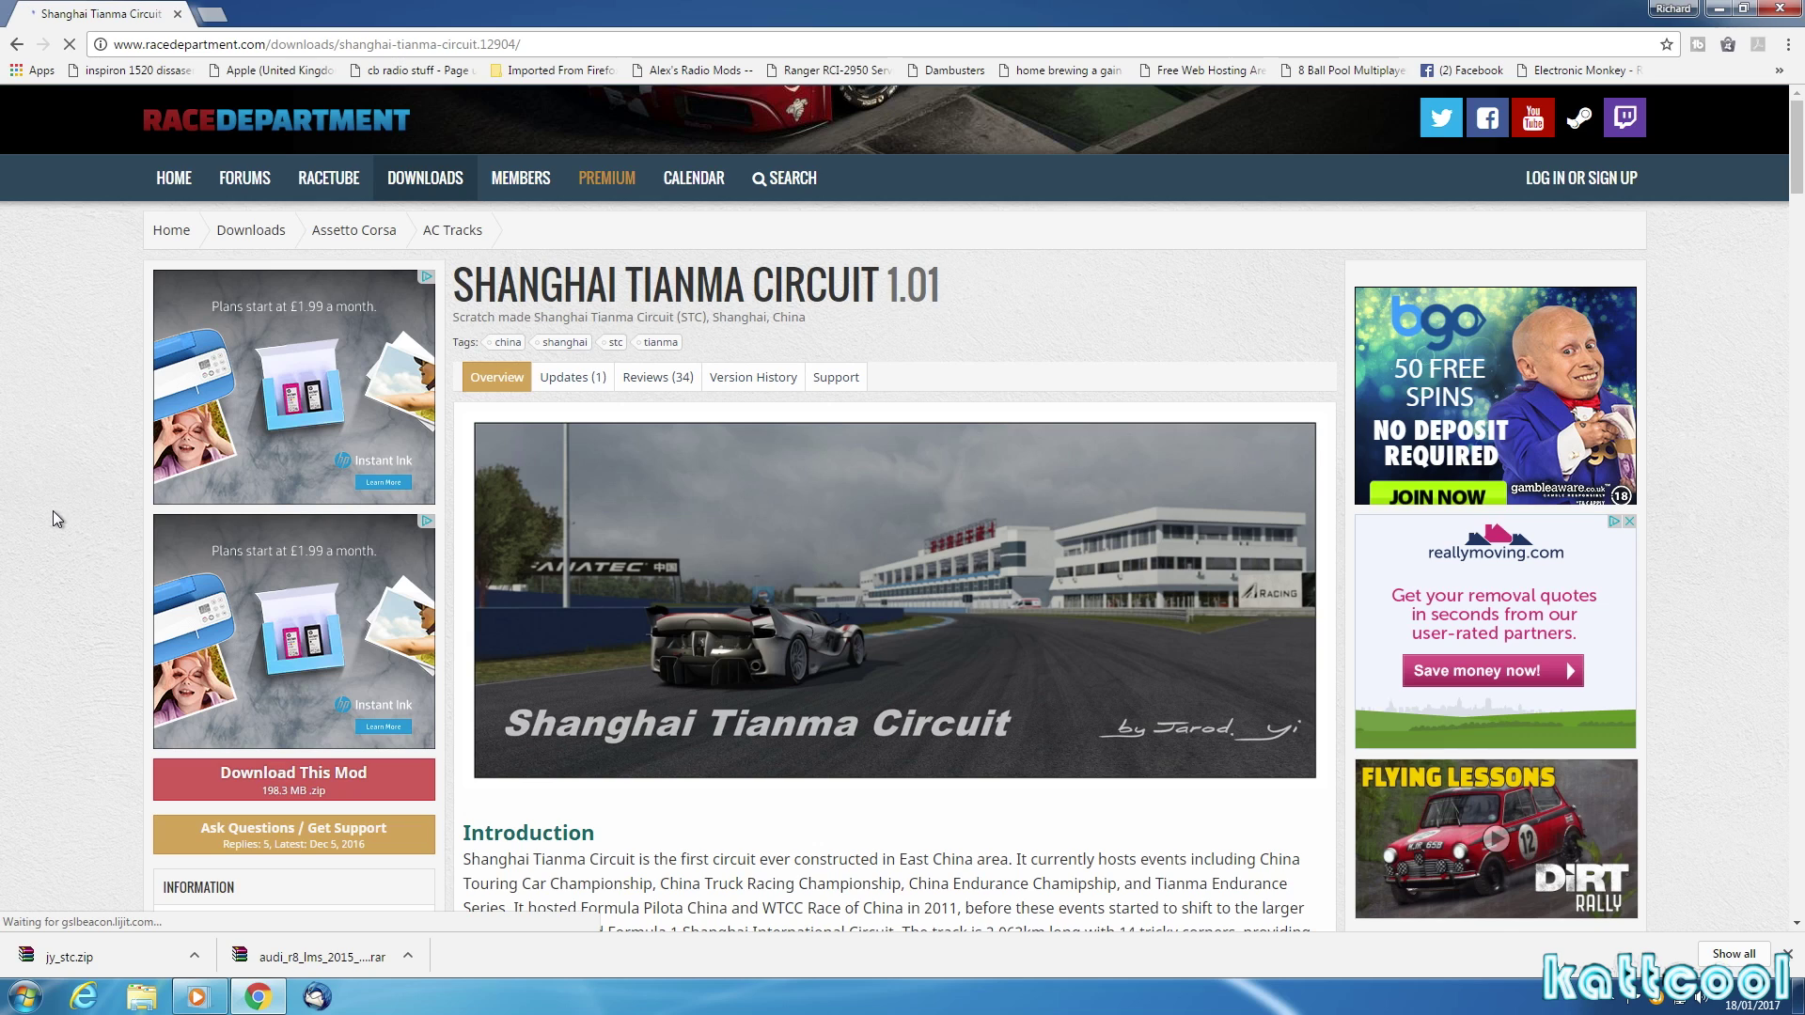
Extract the audi_r8_lms folder from the downloaded RAR archive to the default audi_r8_lms_2015_0.8.1 path and close WinRAR.
left_click(319, 951)
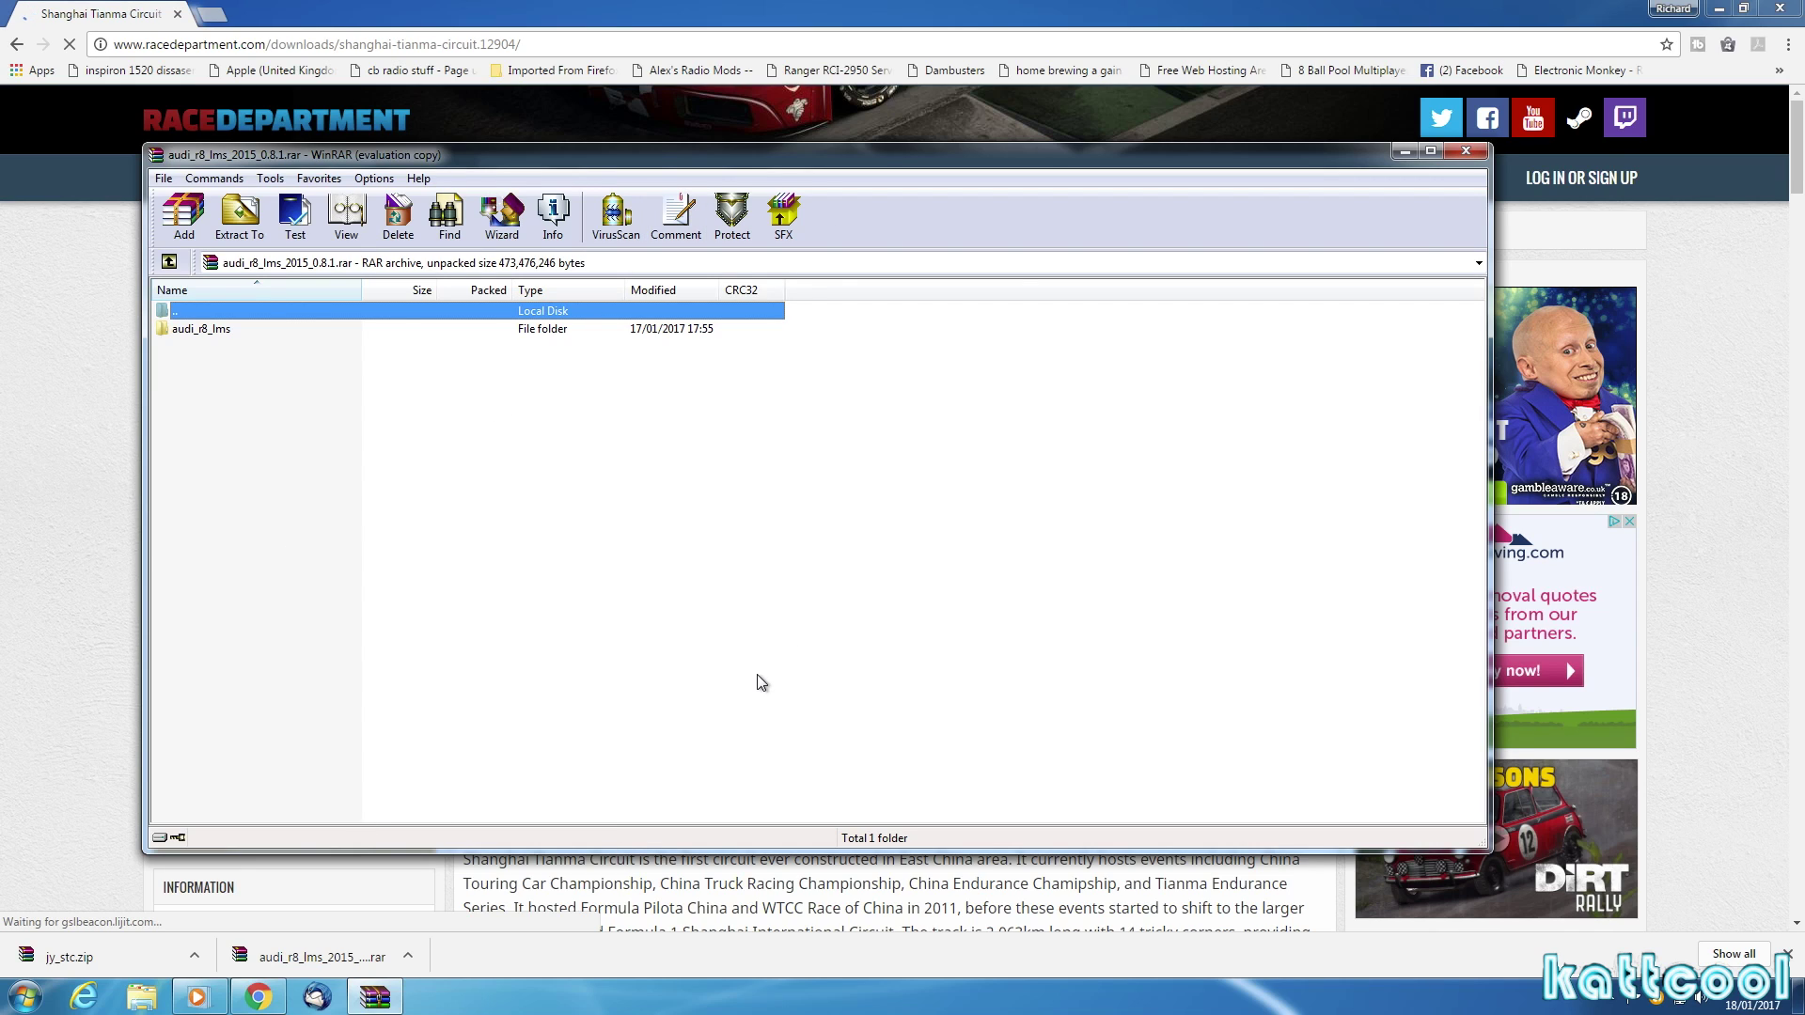
left_click(198, 331)
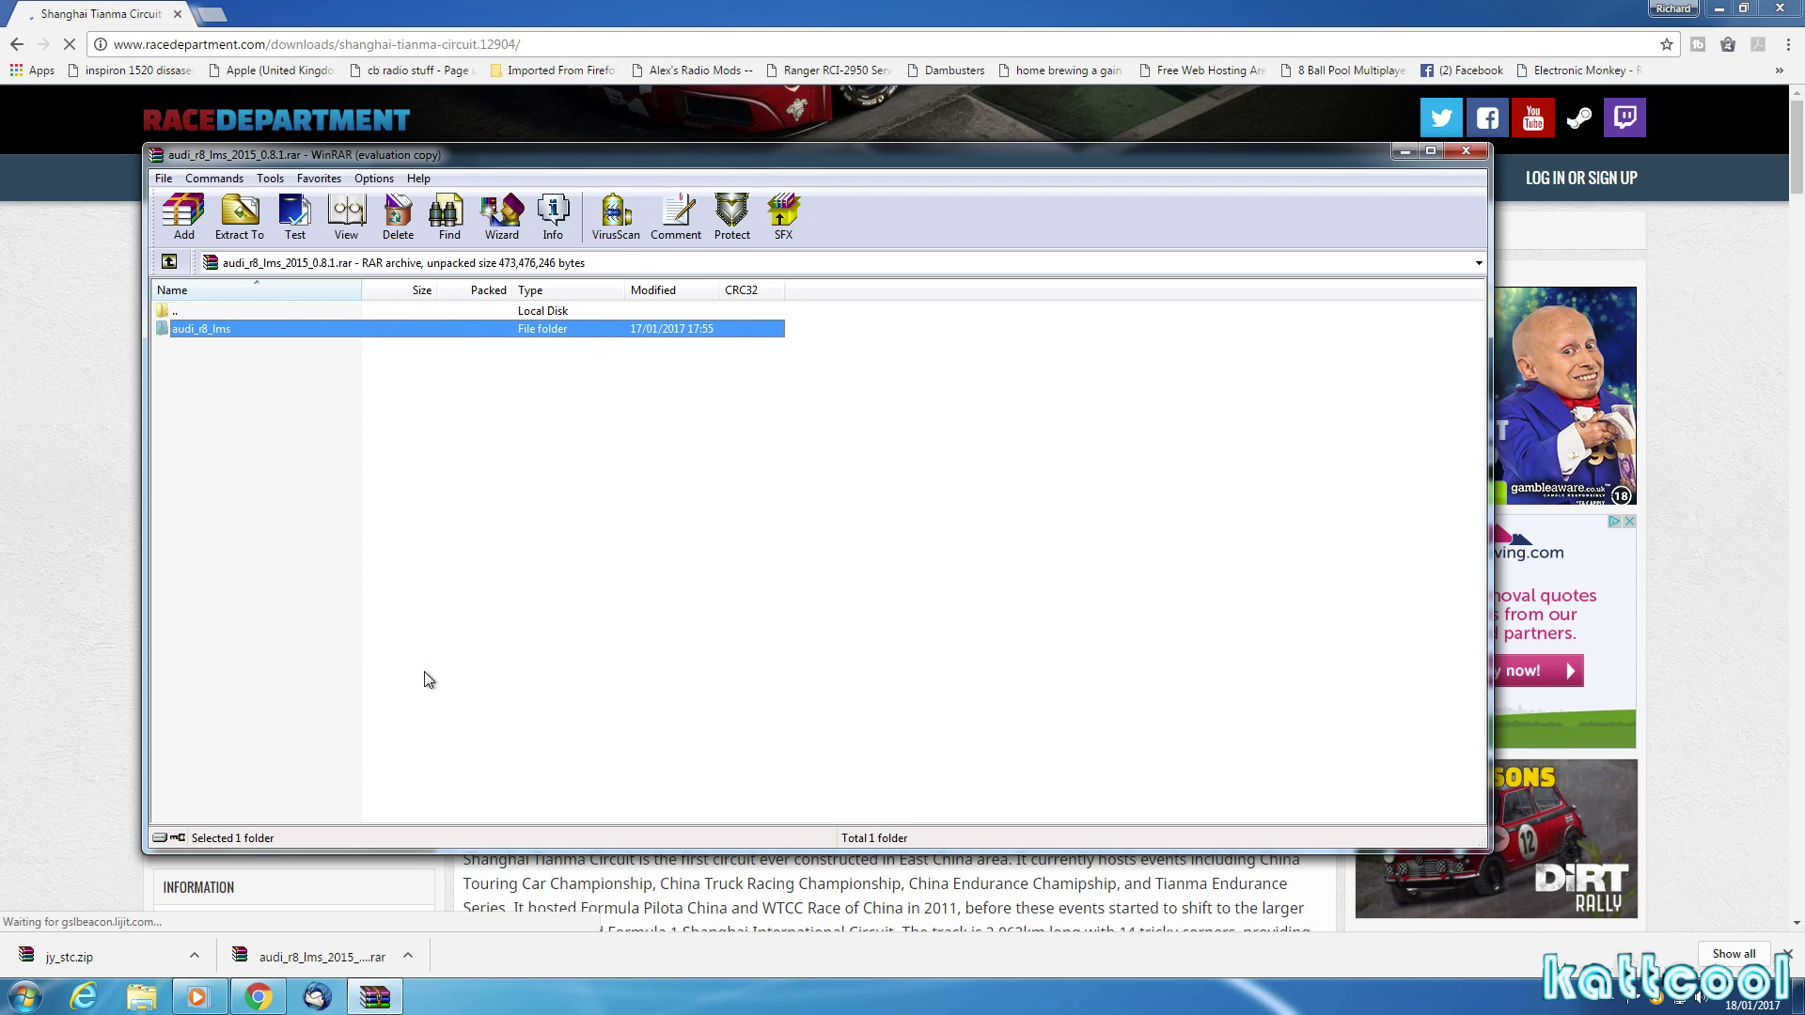
left_click(240, 214)
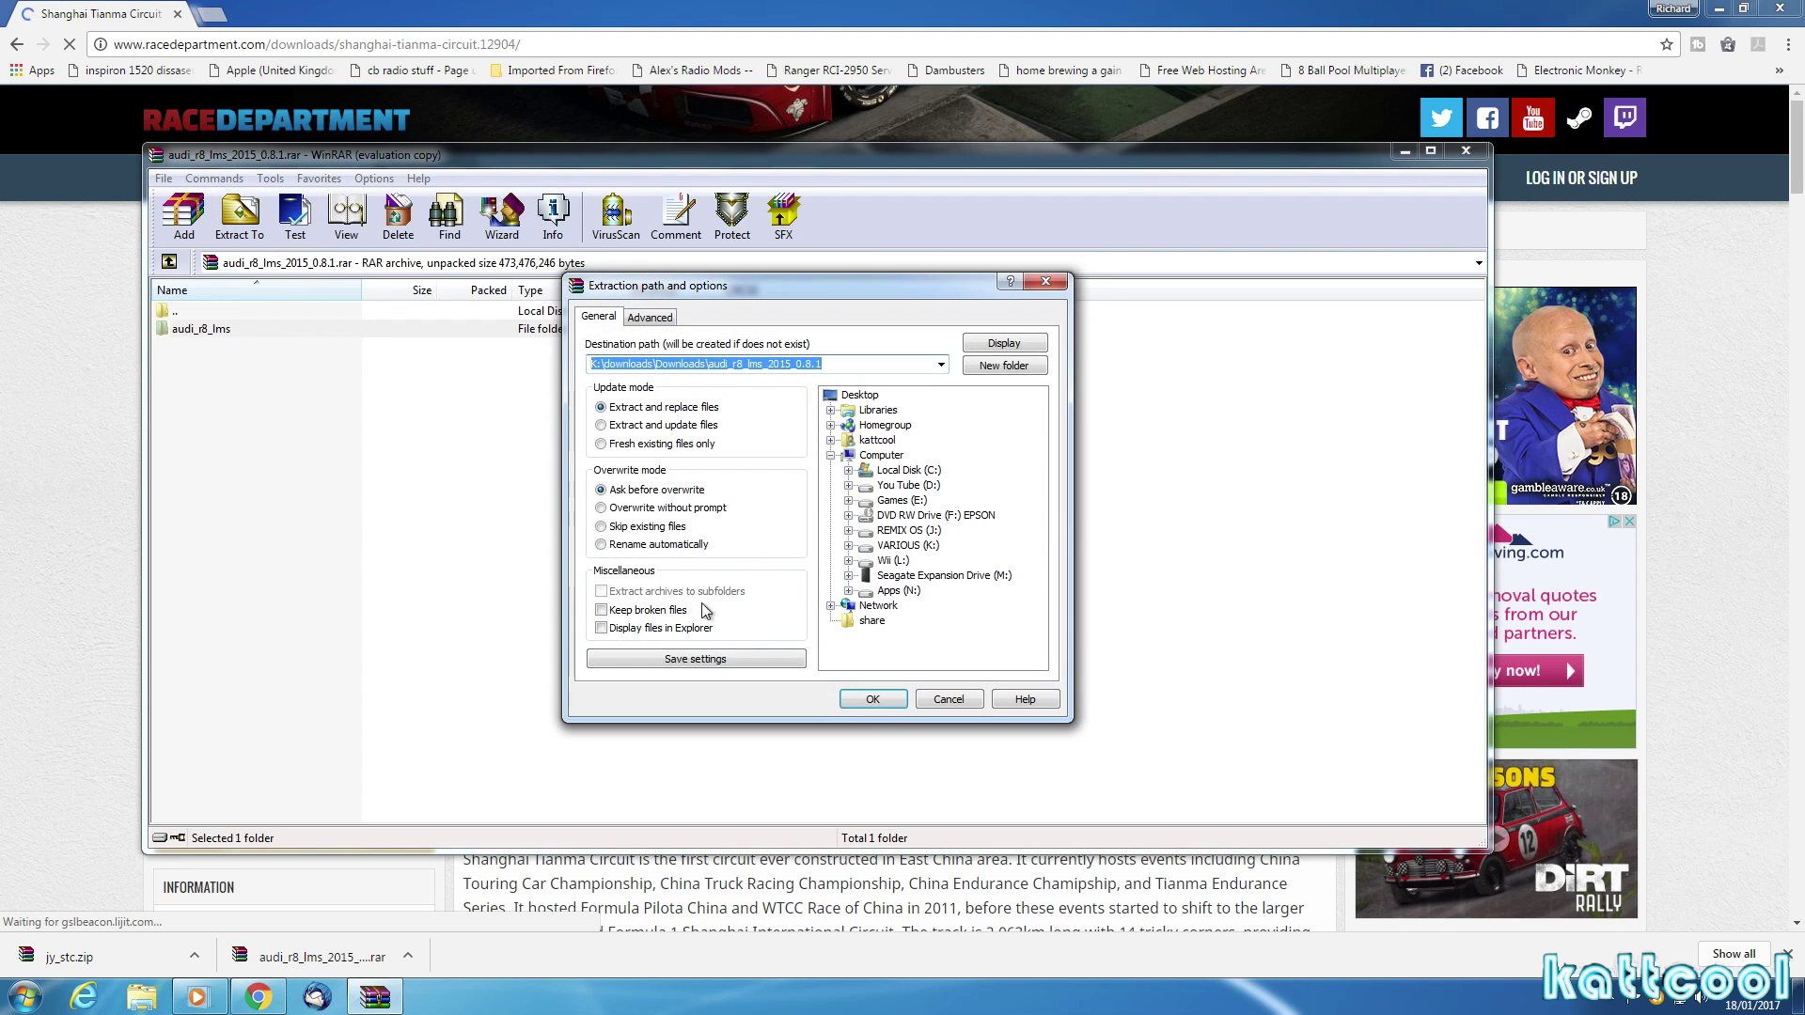
left_click(872, 700)
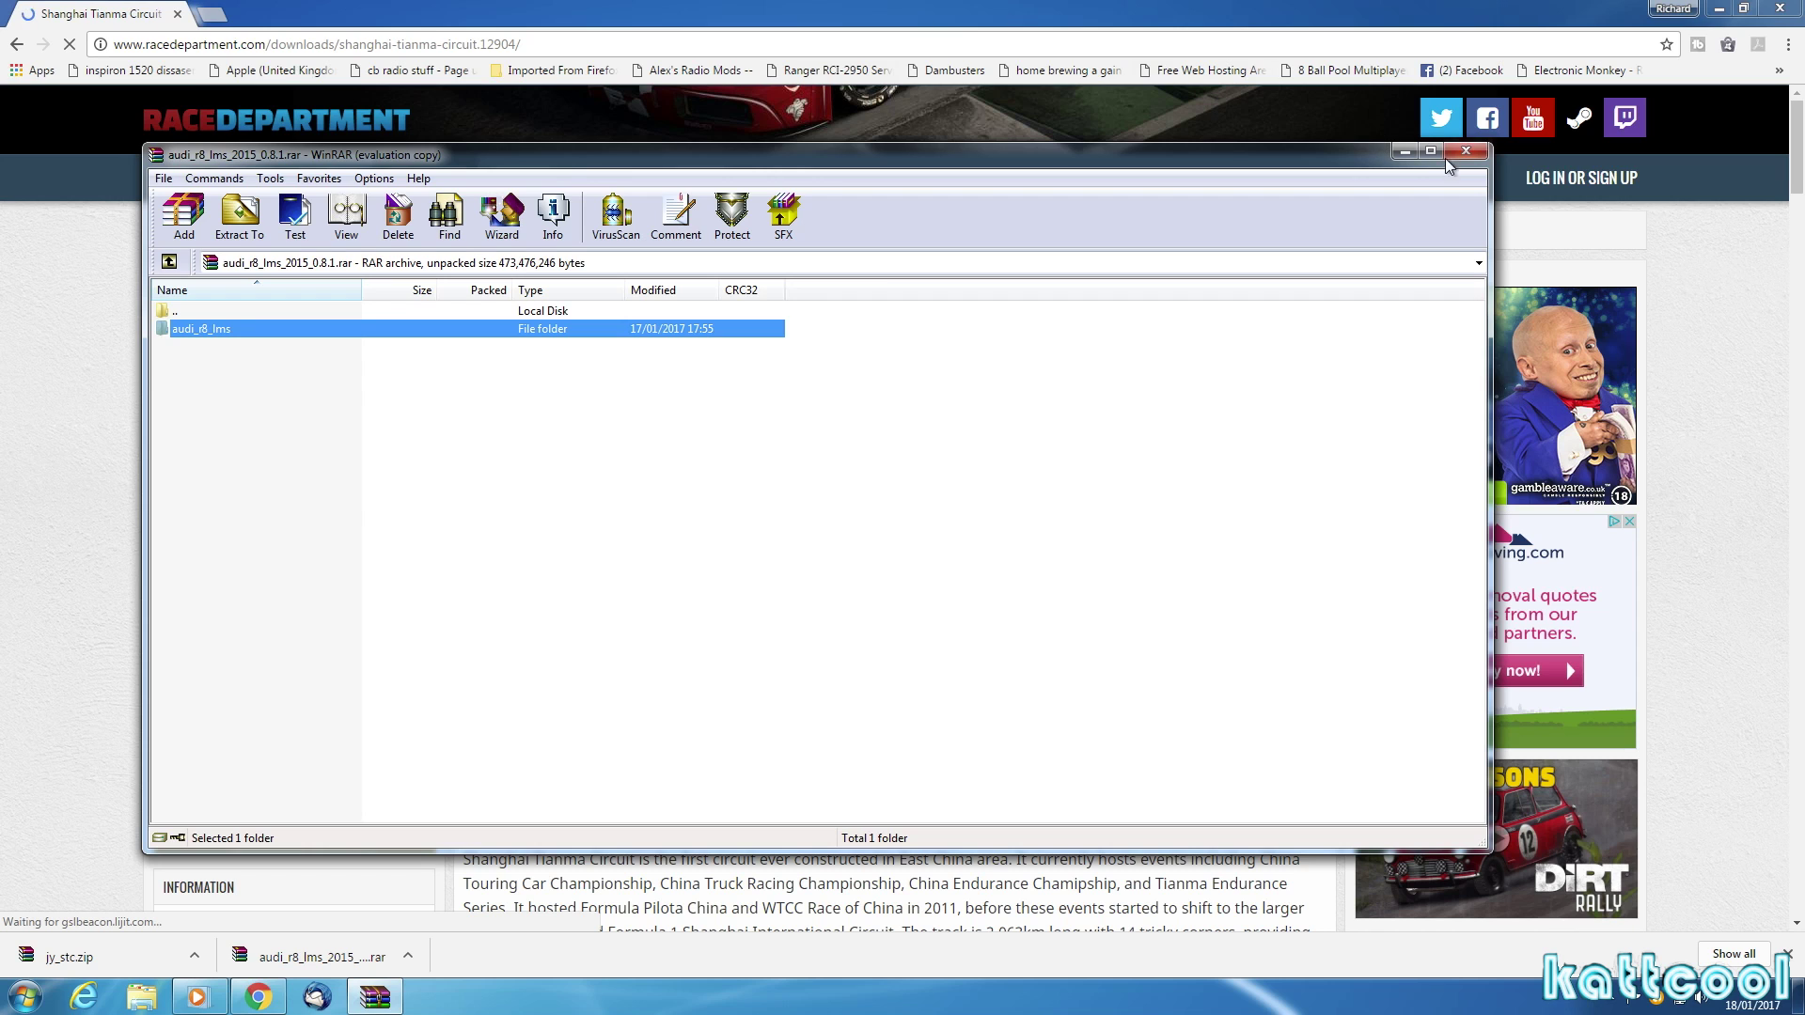
left_click(1469, 152)
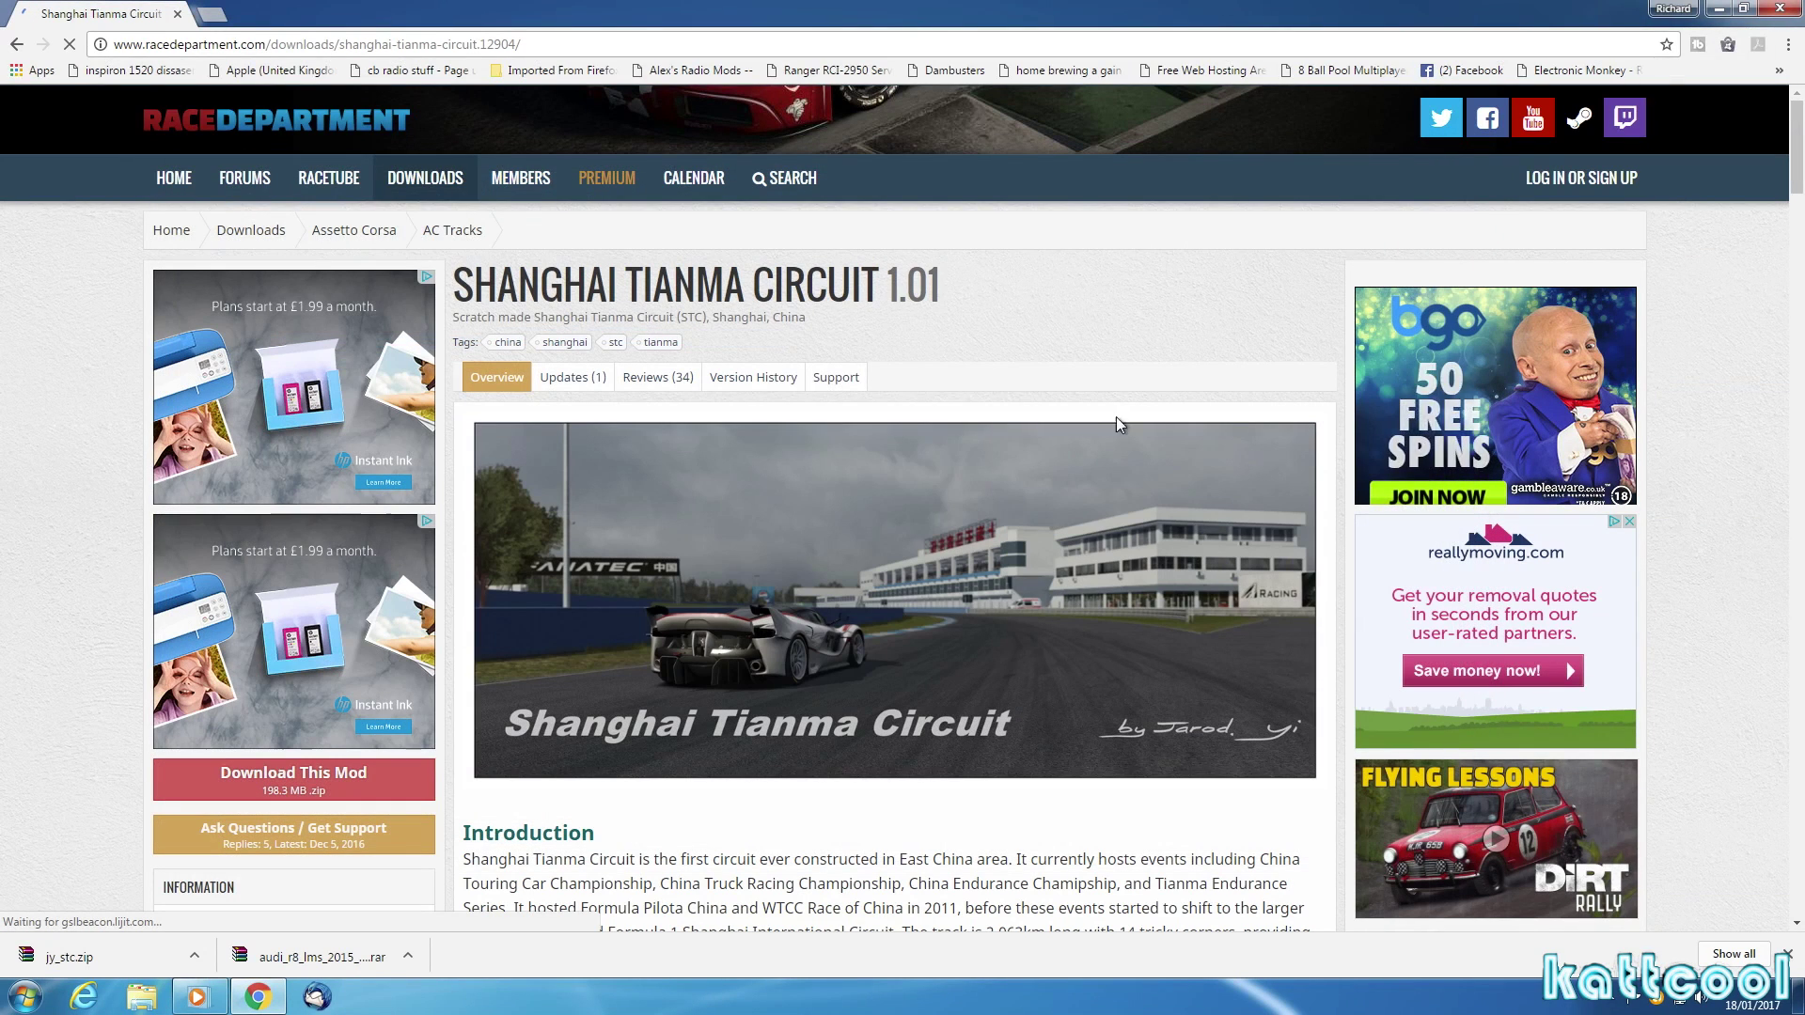
Extract the jy_stc folder from the downloaded ZIP archive to K:\downloads\Downloads\jy_stc and close the archive.
left_click(97, 957)
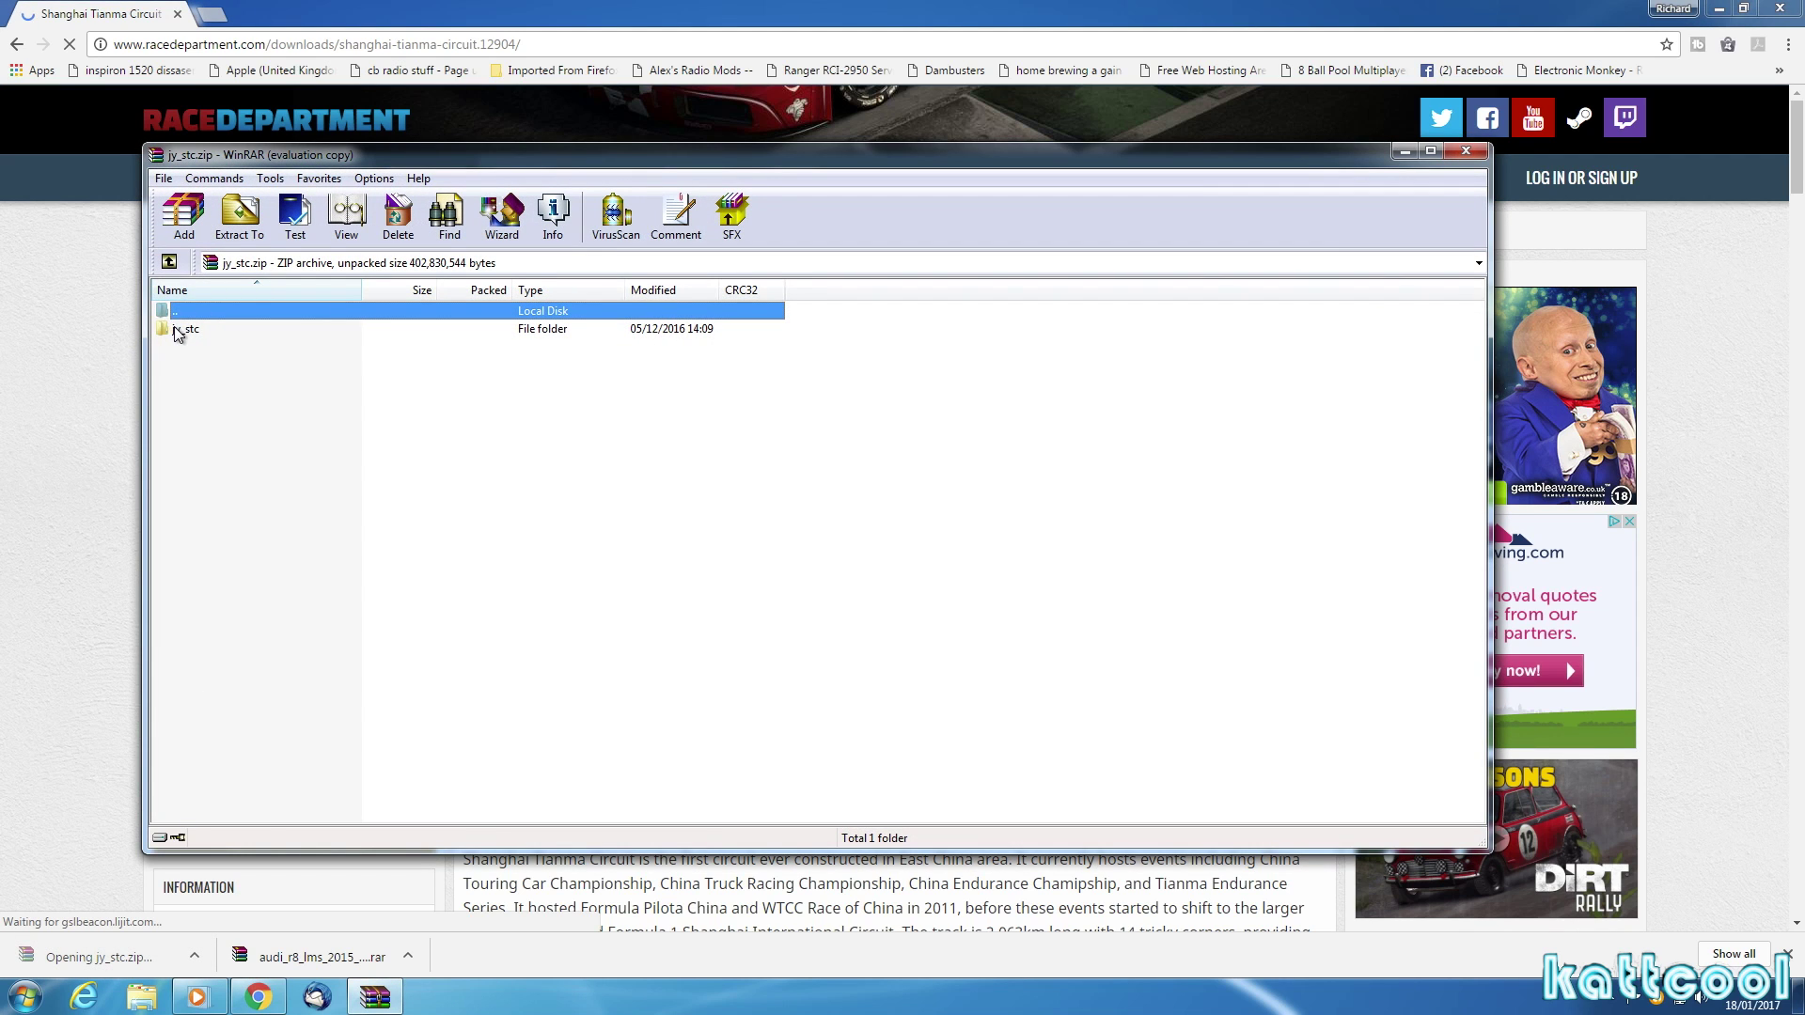
left_click(181, 330)
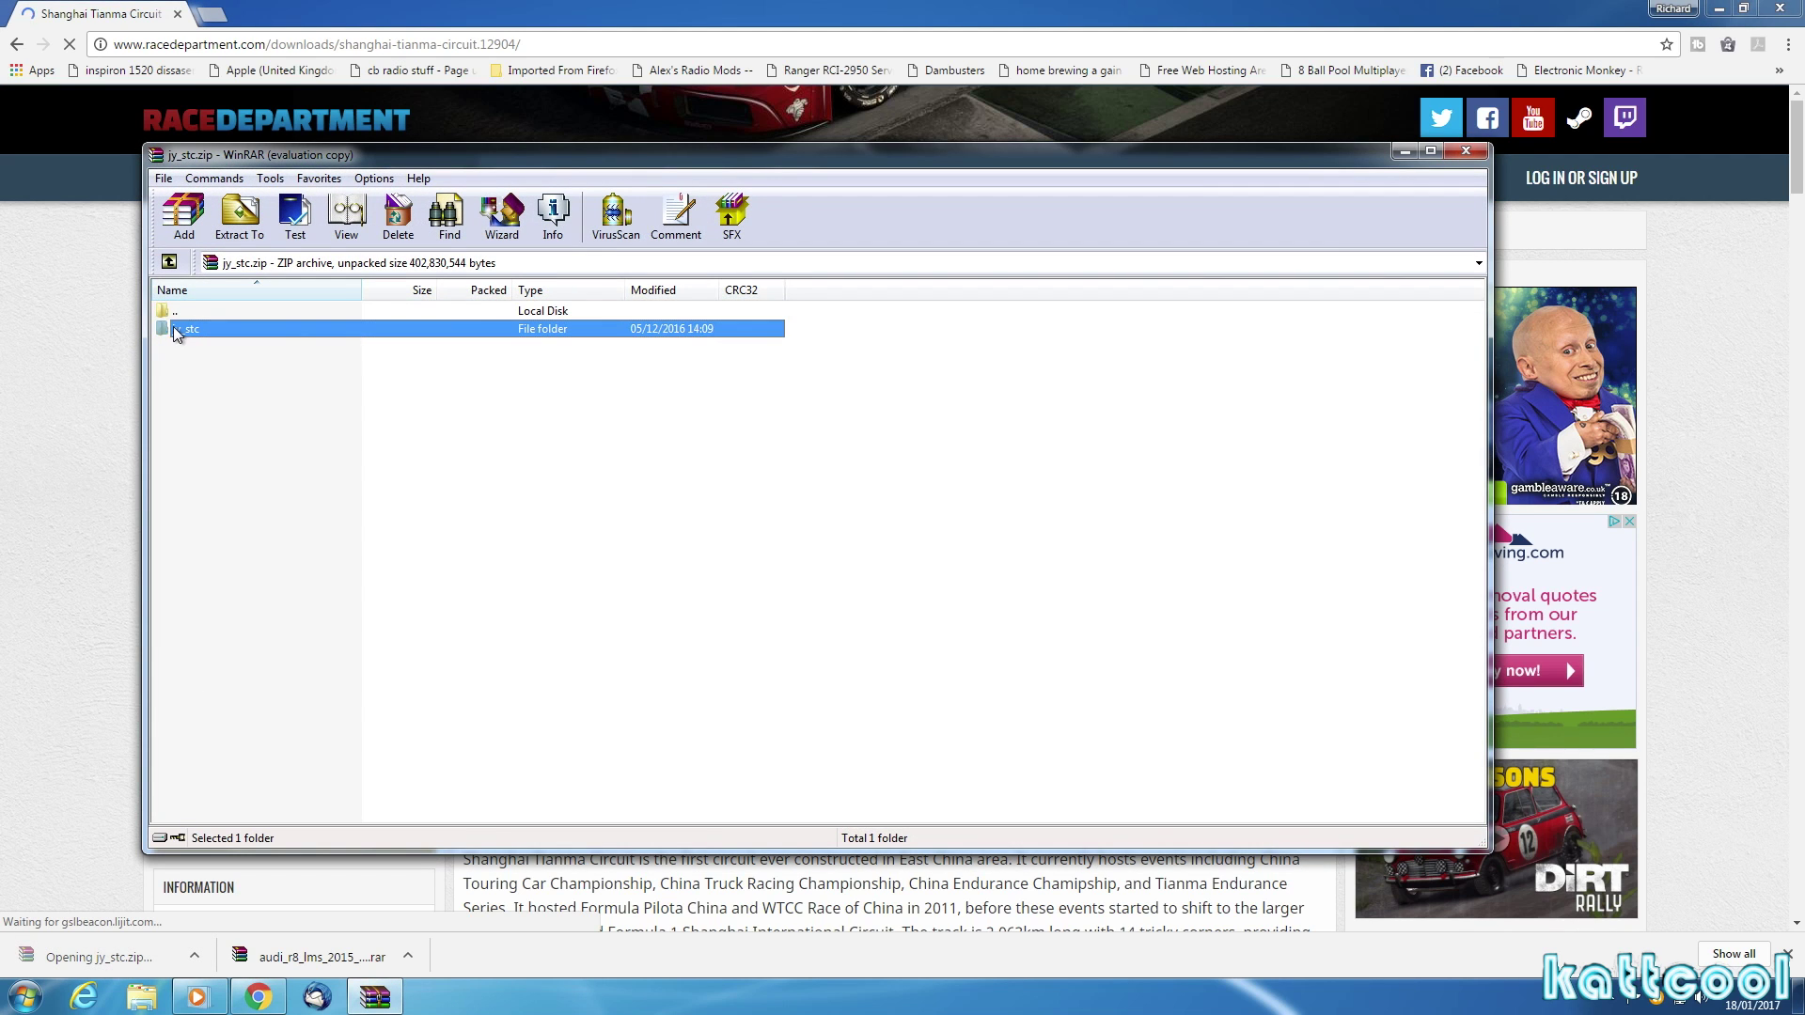
left_click(230, 219)
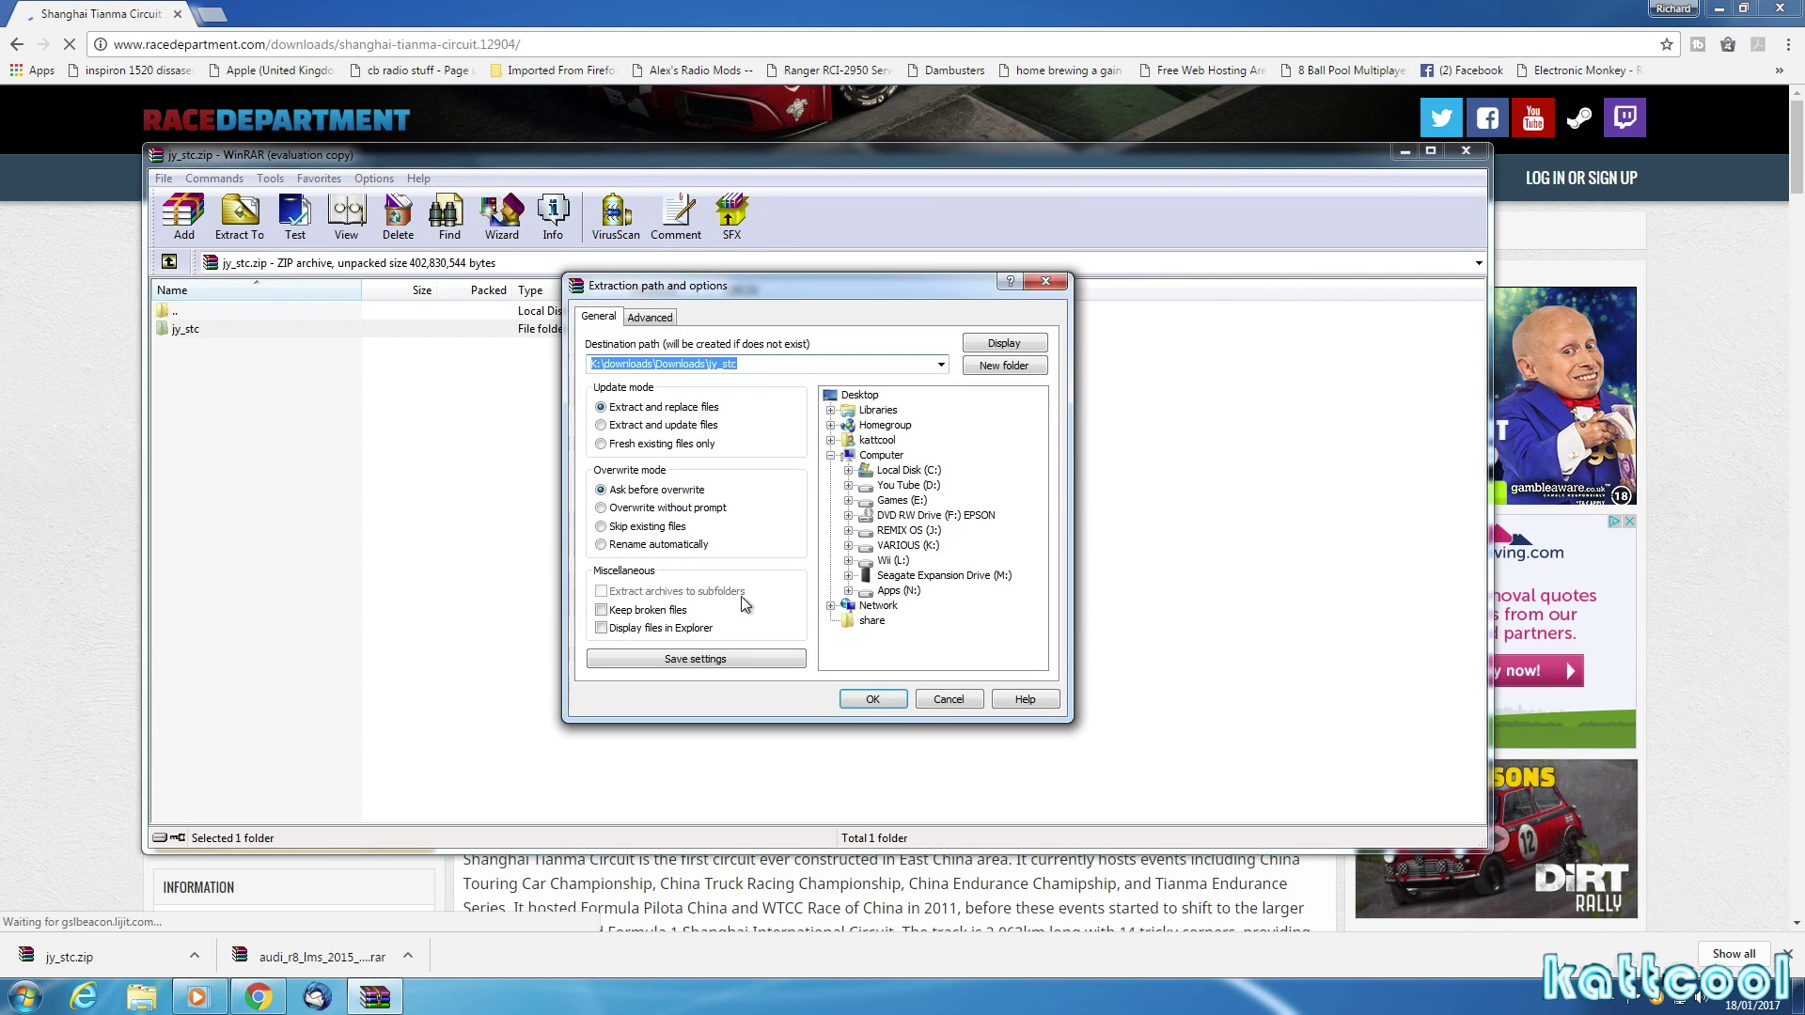
left_click(872, 700)
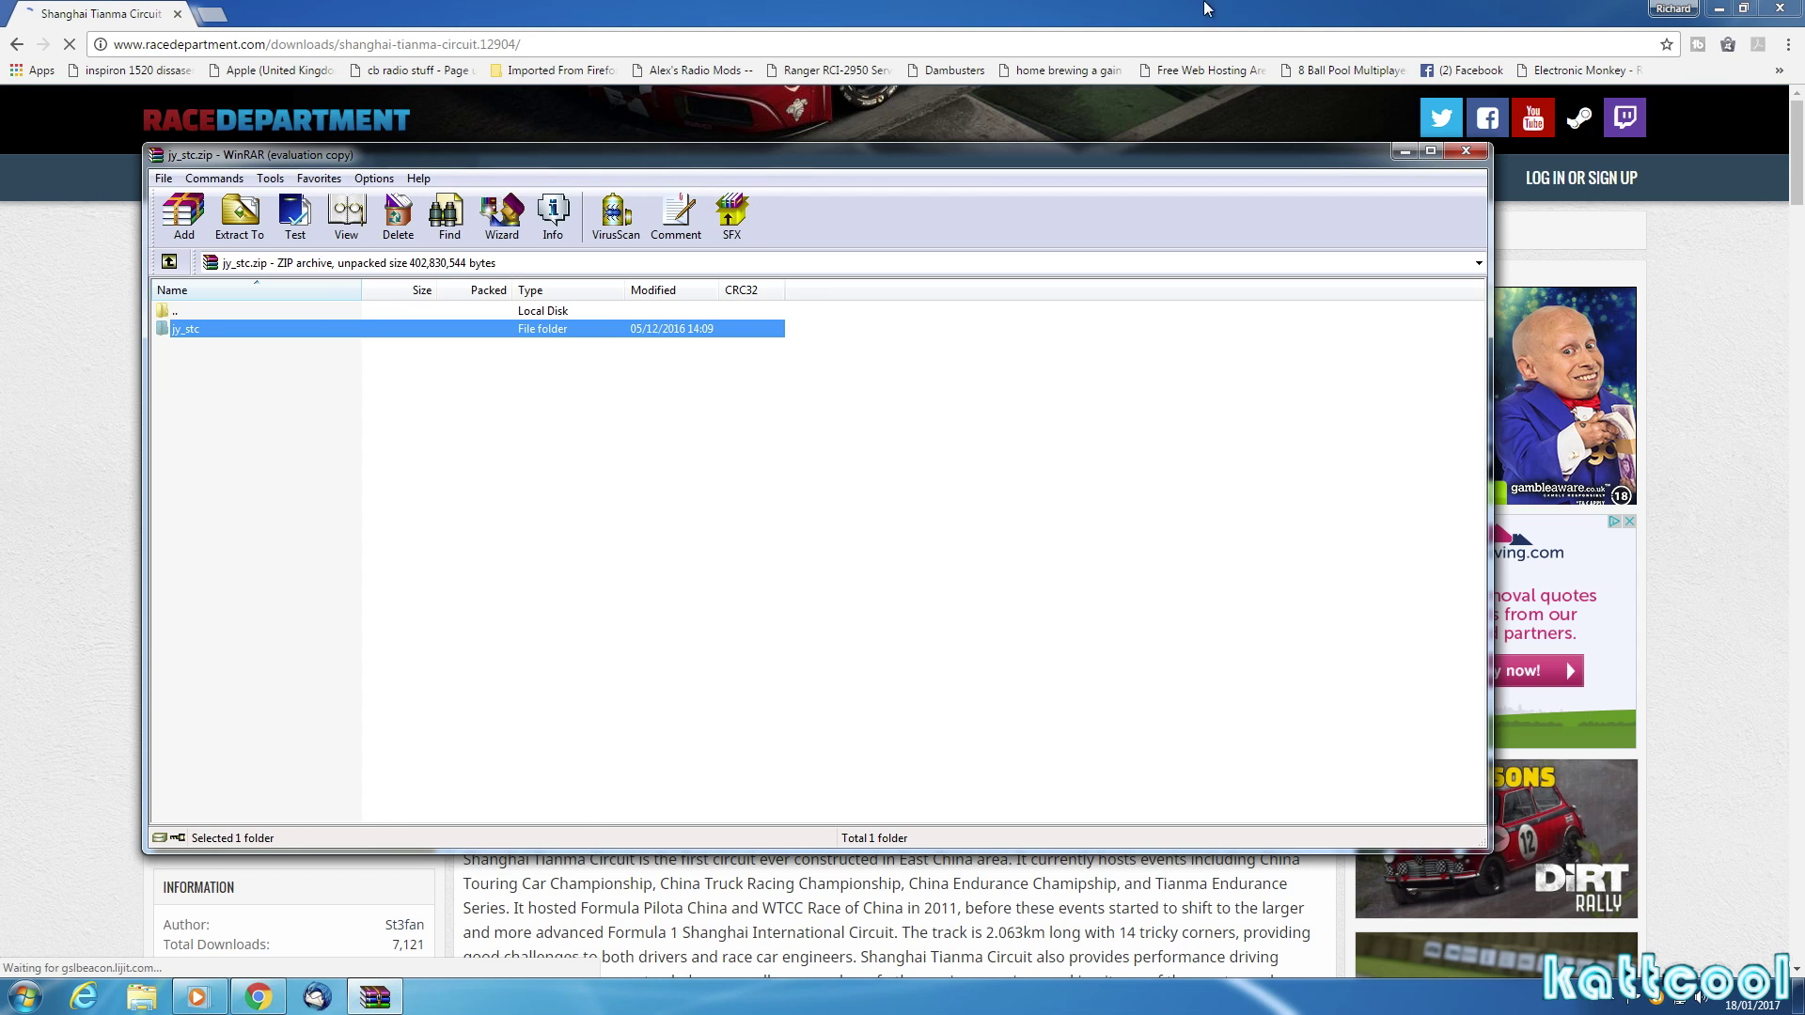
left_click(1471, 152)
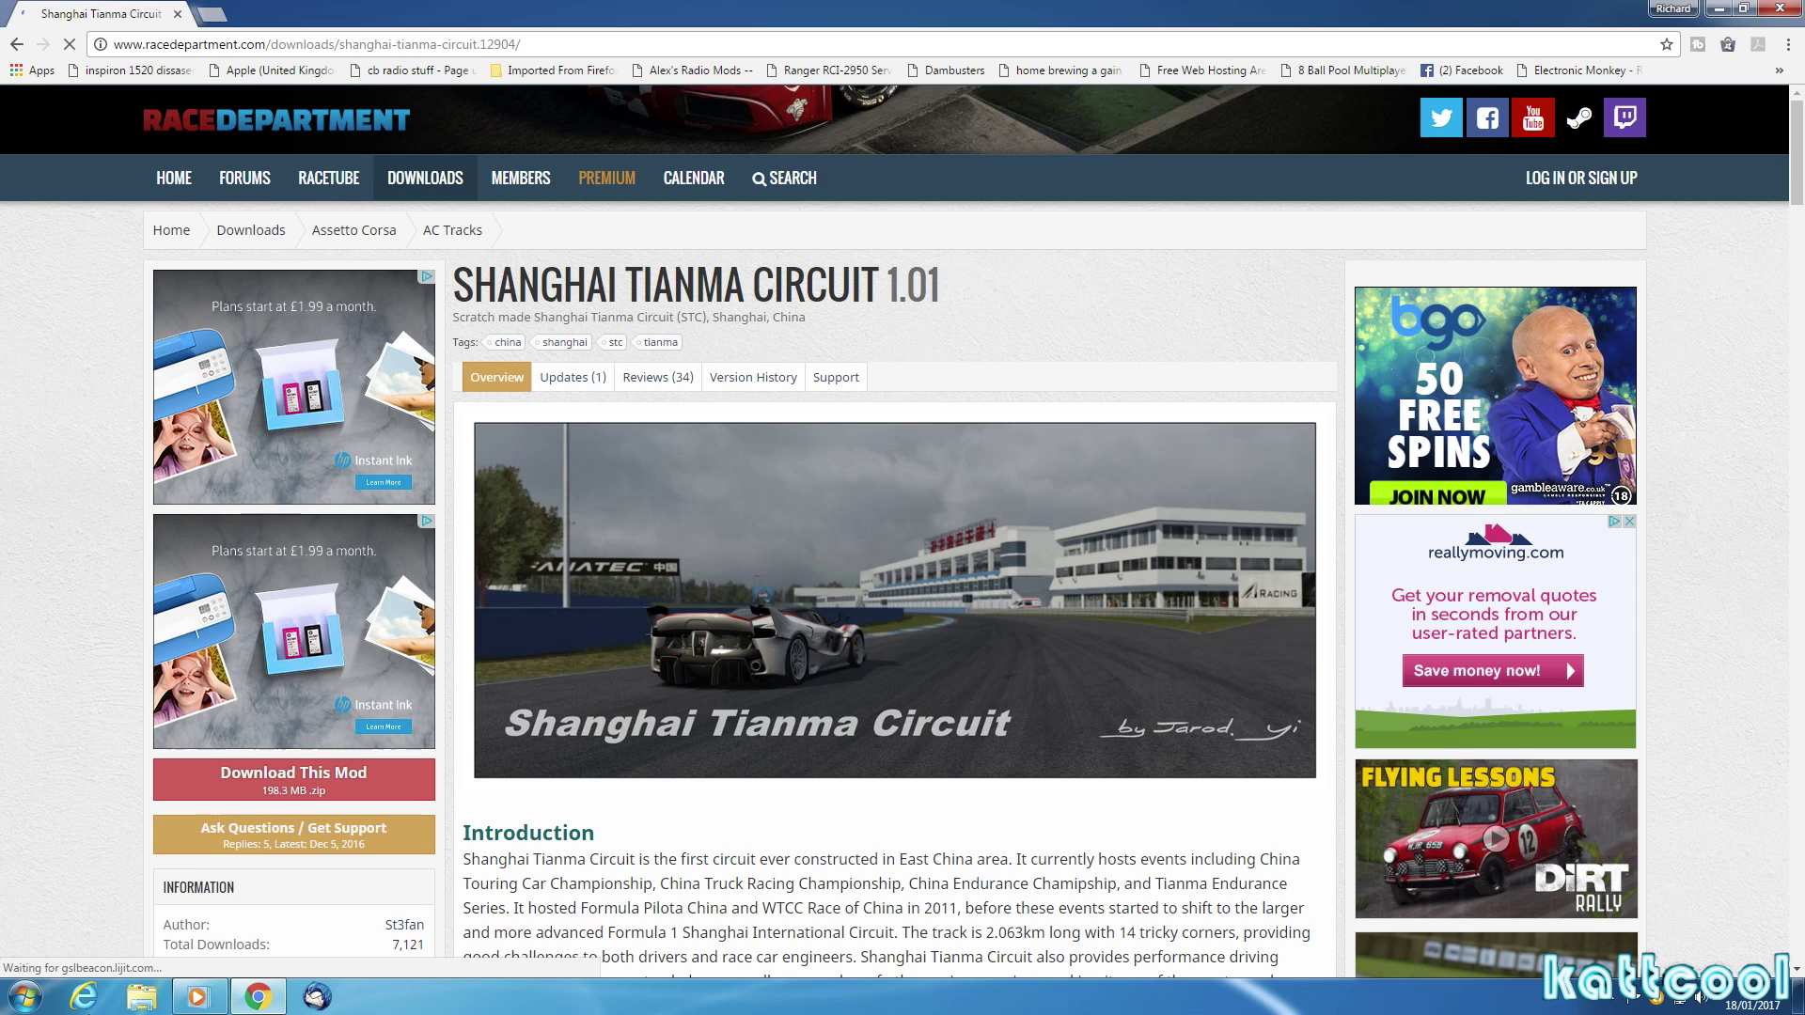
Open the K:\downloads\Downloads folder in Windows Explorer.
left_click(134, 1003)
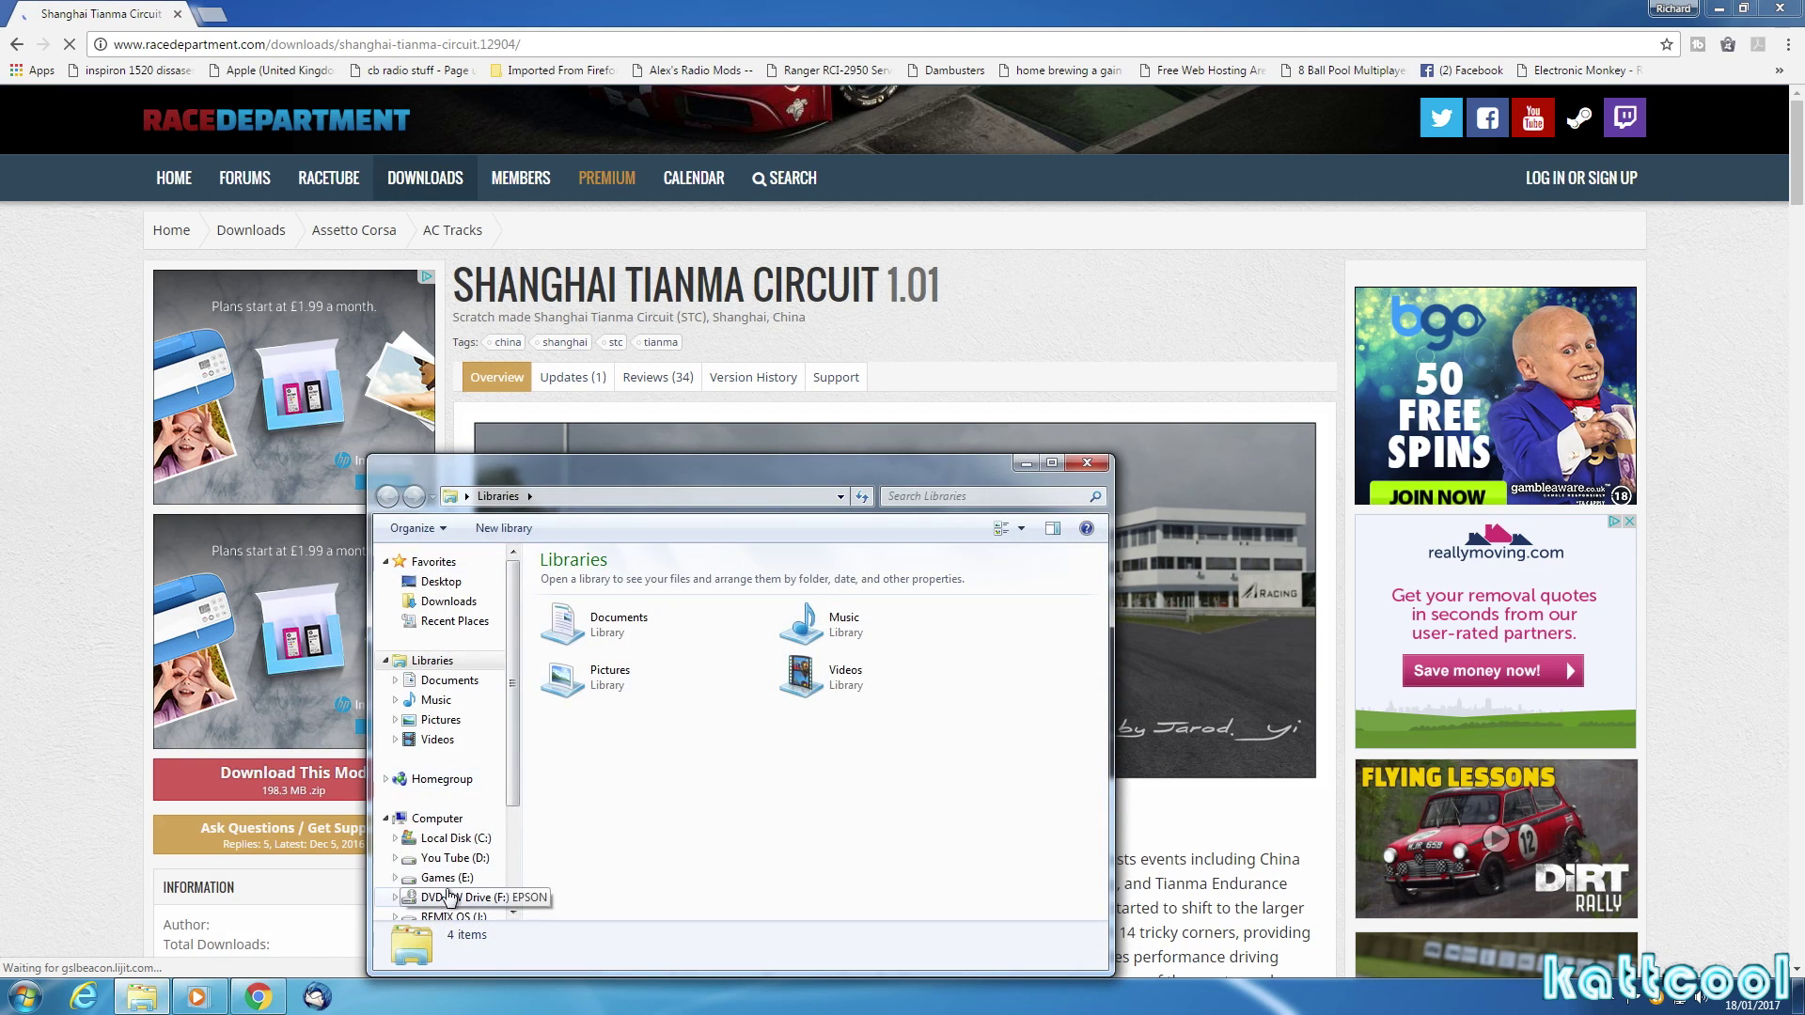
scroll(516, 701, "down", 3)
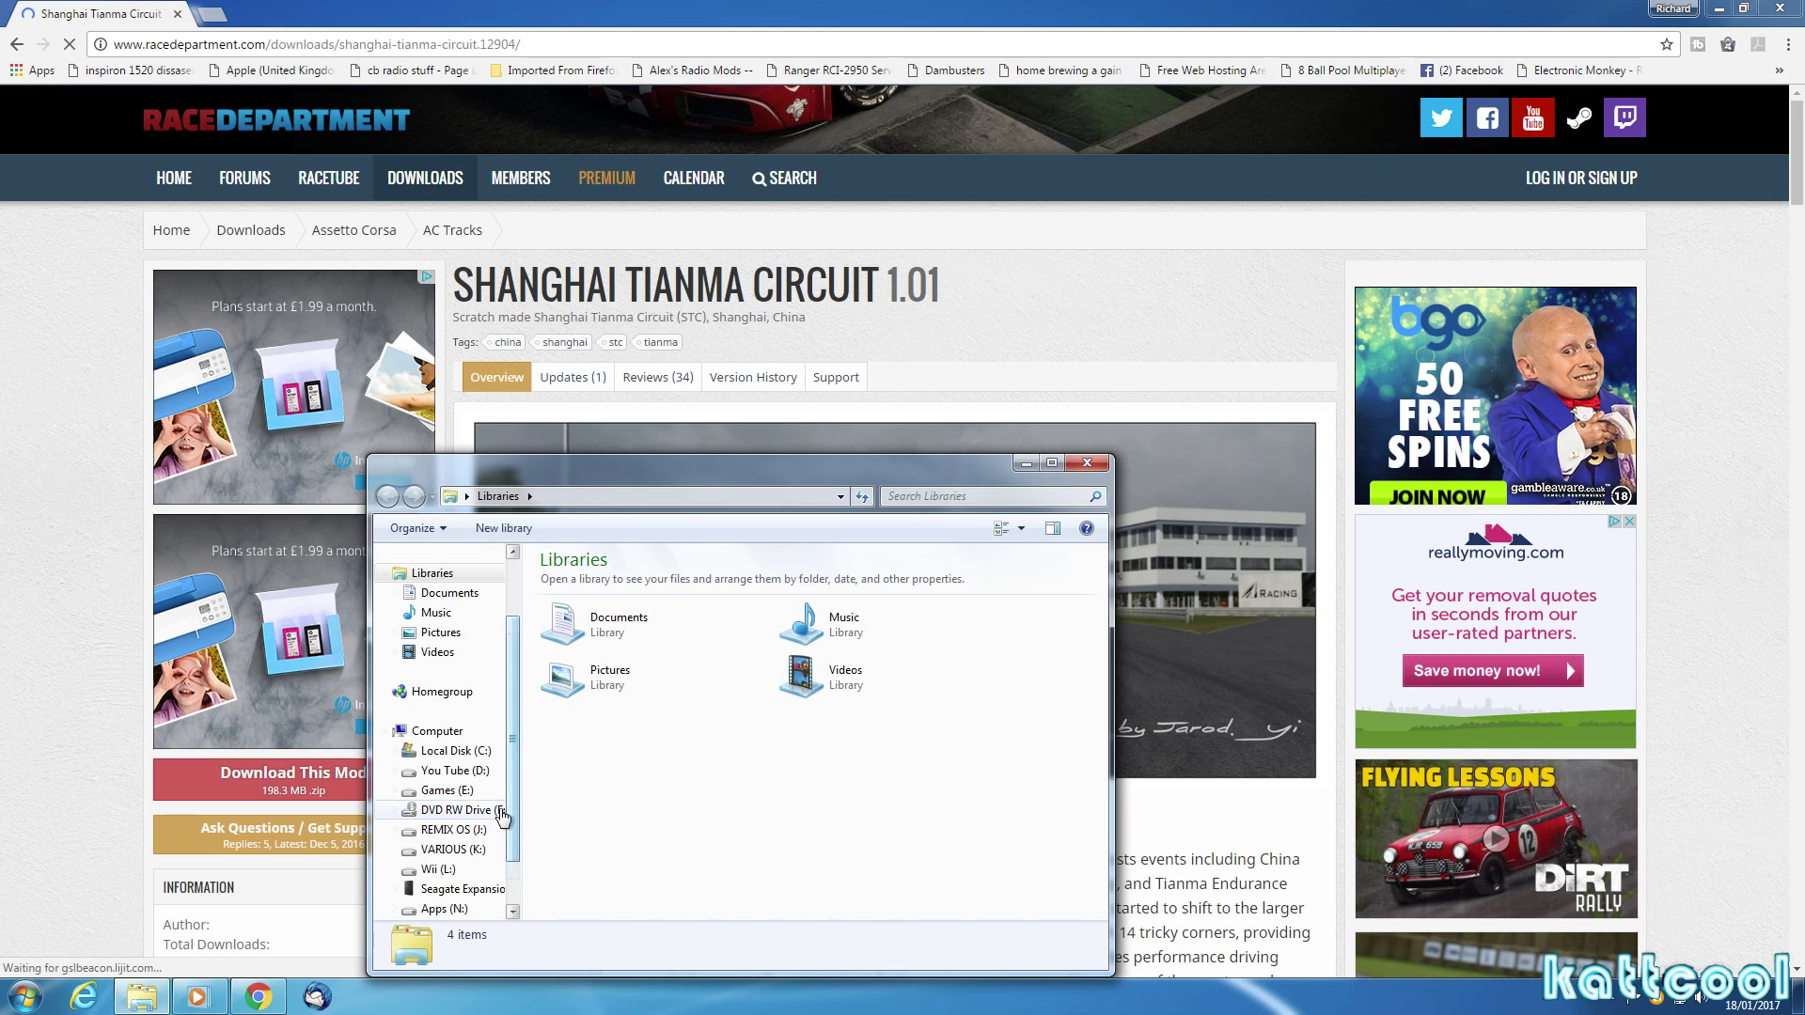
left_click(453, 849)
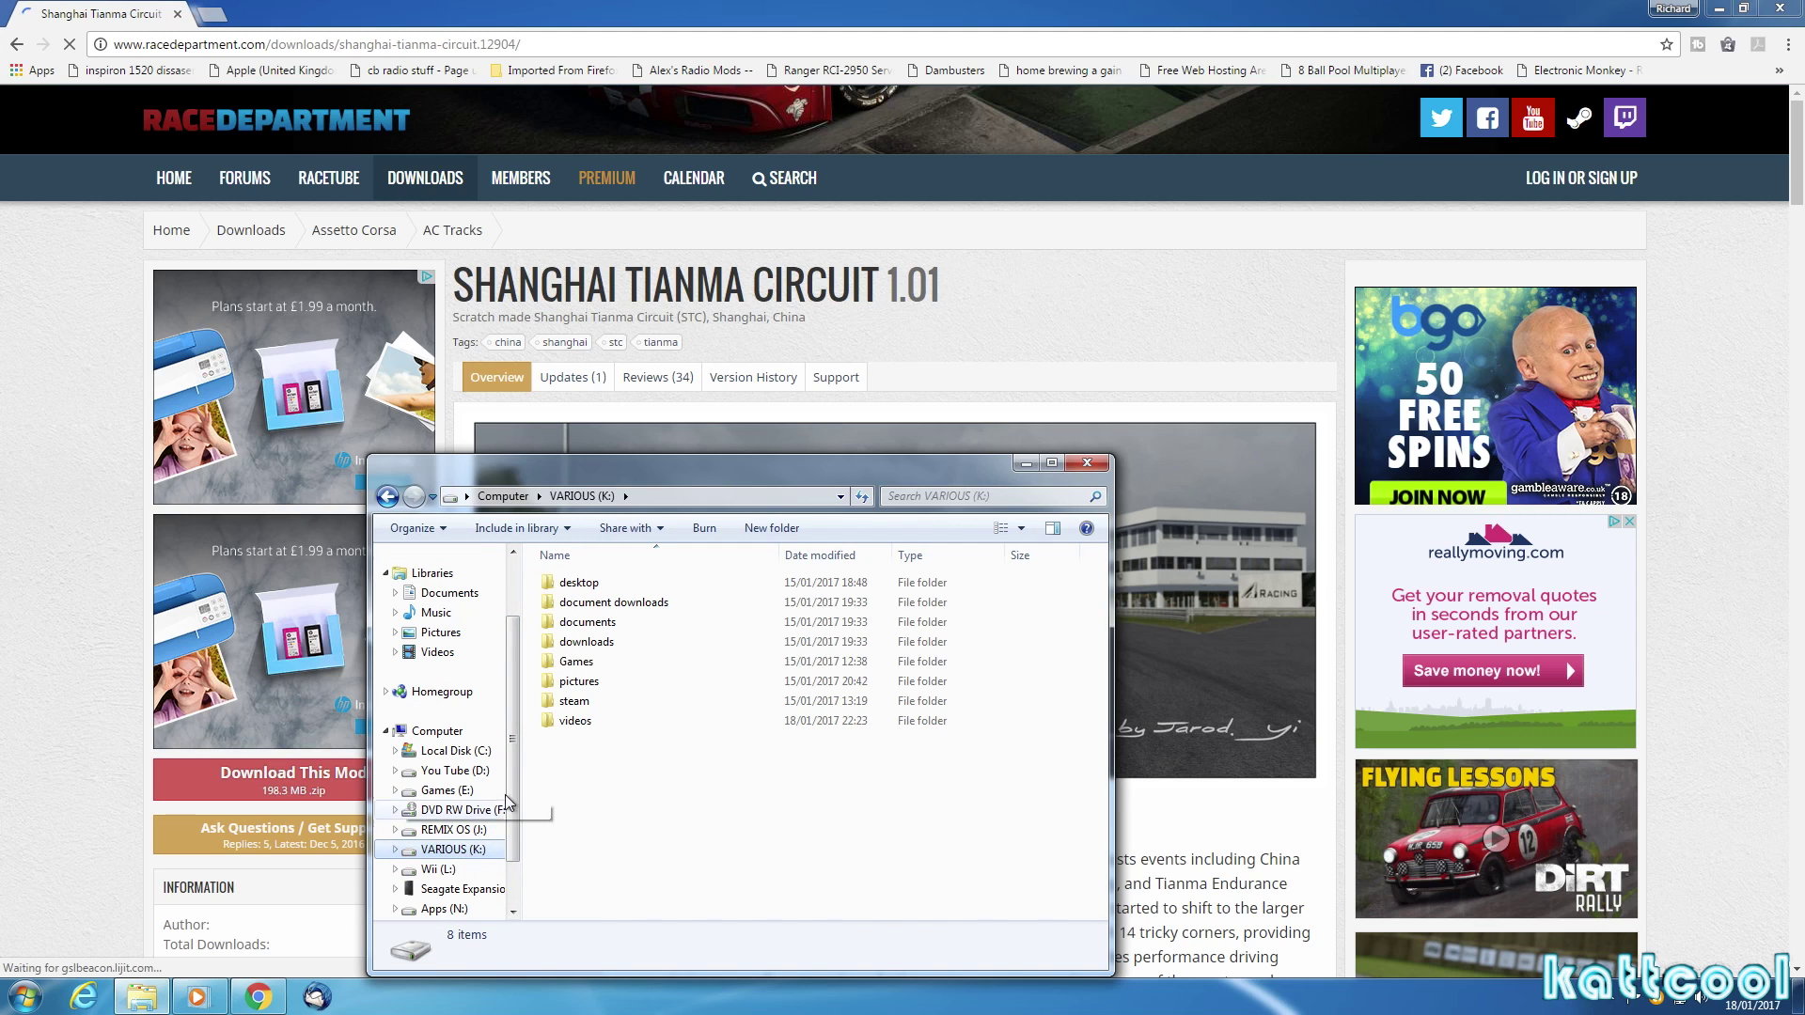
double_click(572, 640)
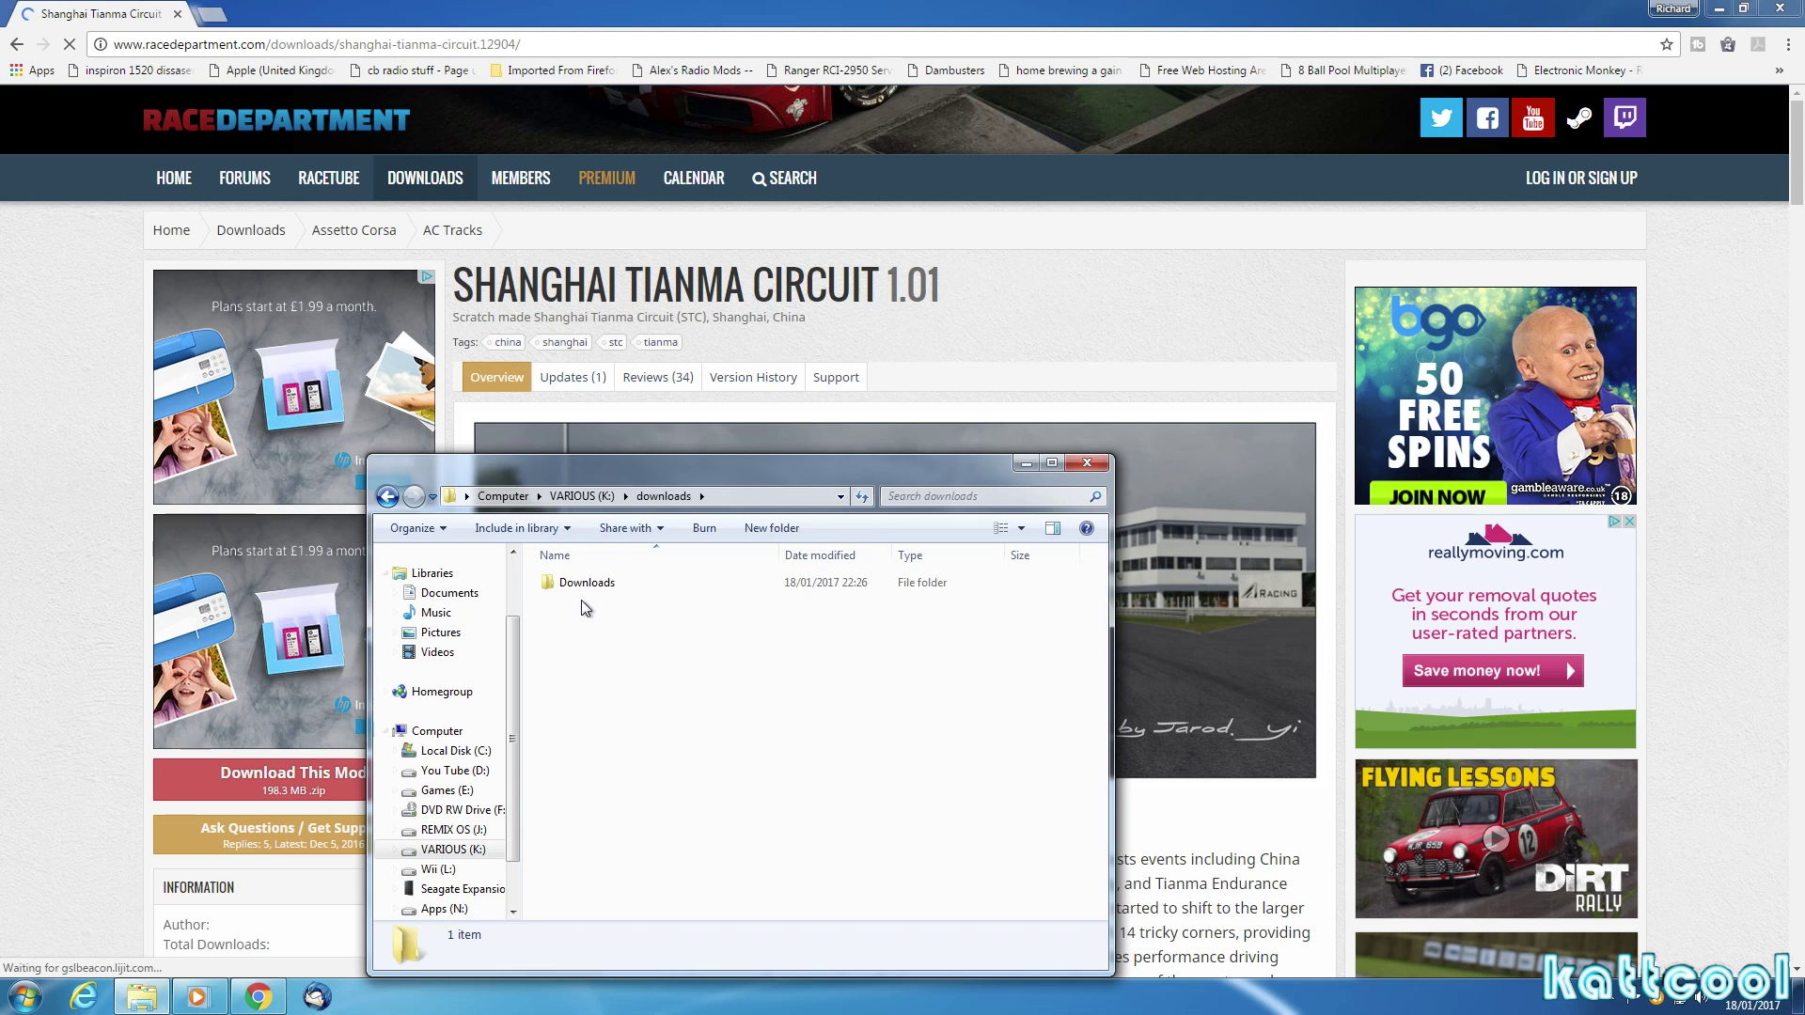
double_click(583, 585)
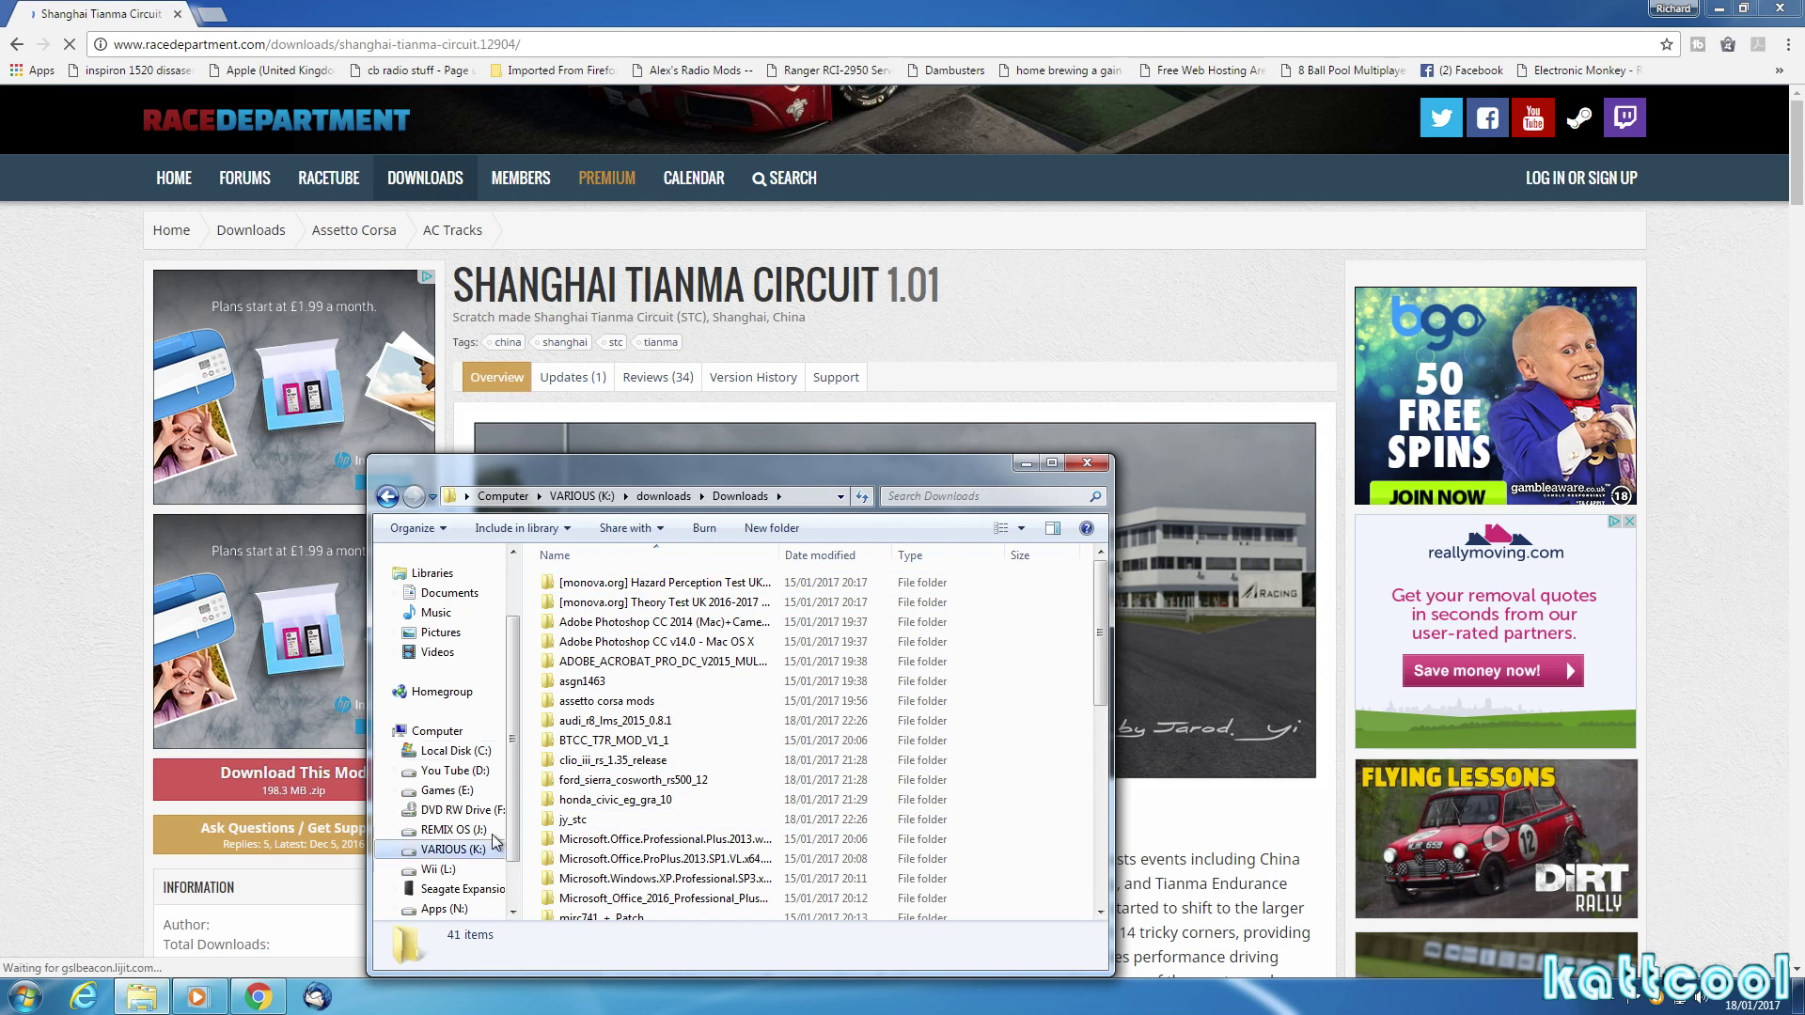
Check the contents of the audi_r8_lms folder inside audi_r8_lms_2015_0.8.1, then copy that inner folder.
scroll(634, 792, "down", 2)
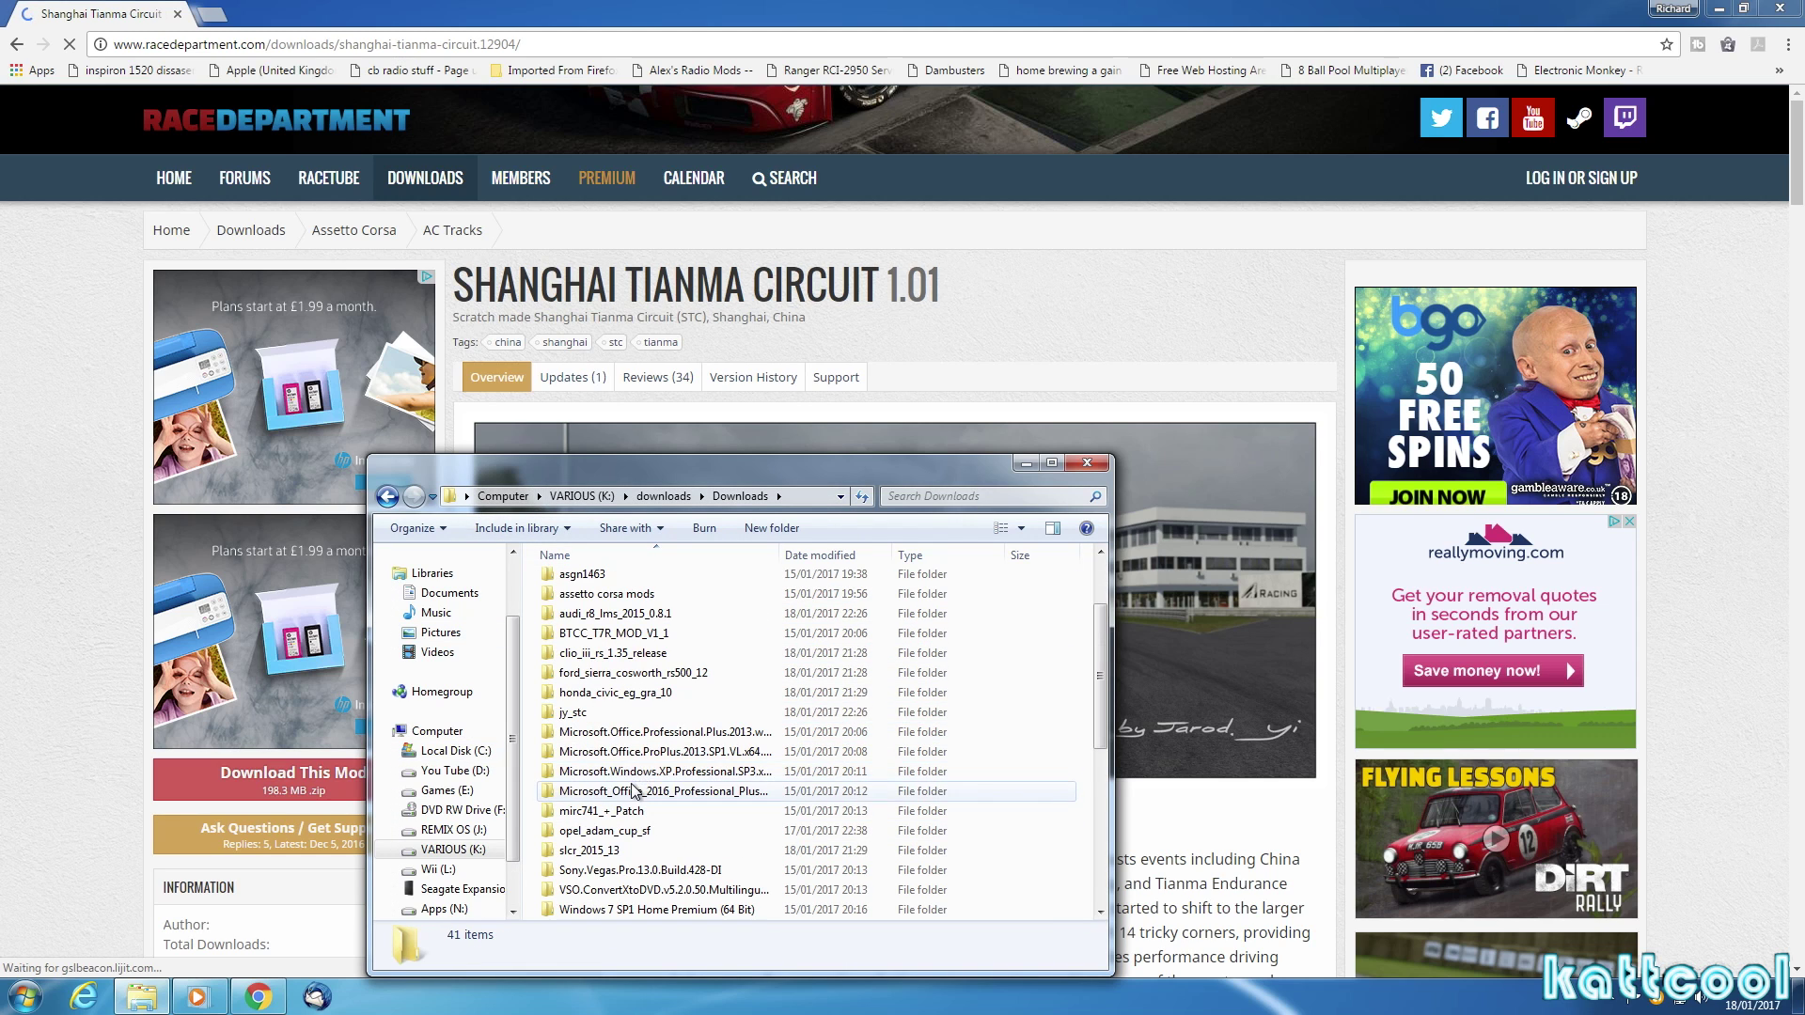
double_click(595, 616)
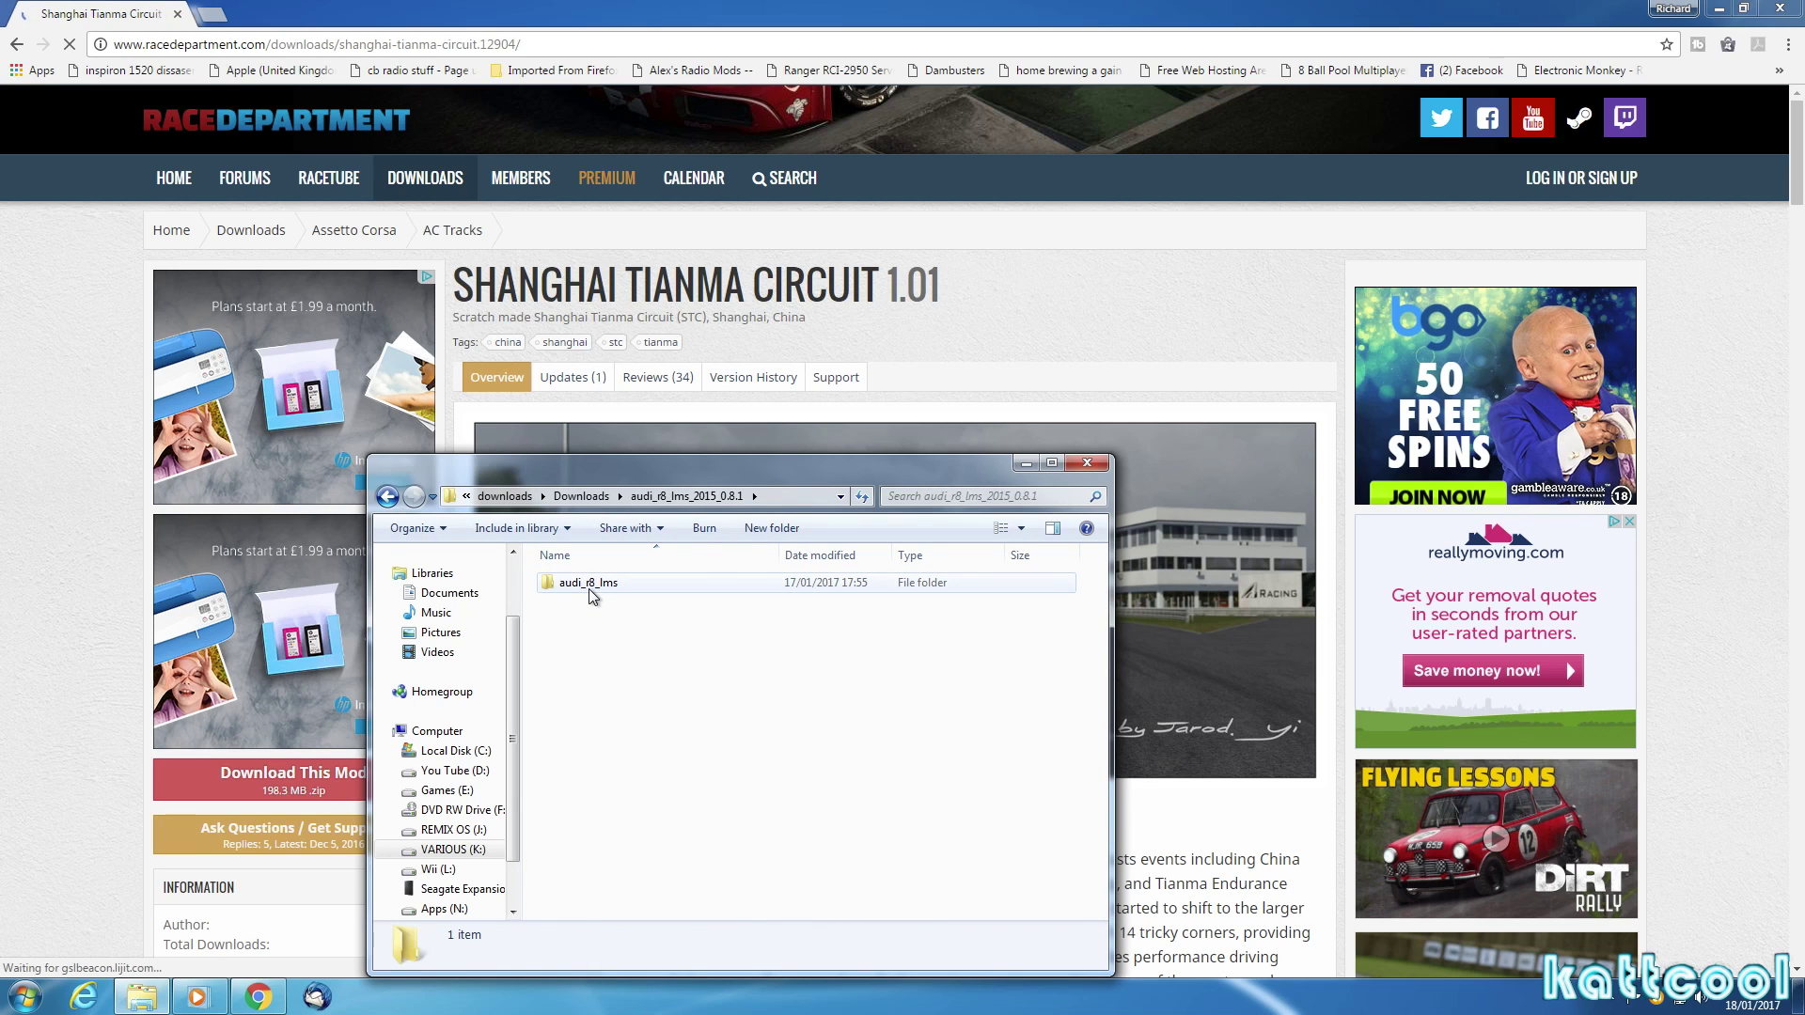
double_click(588, 585)
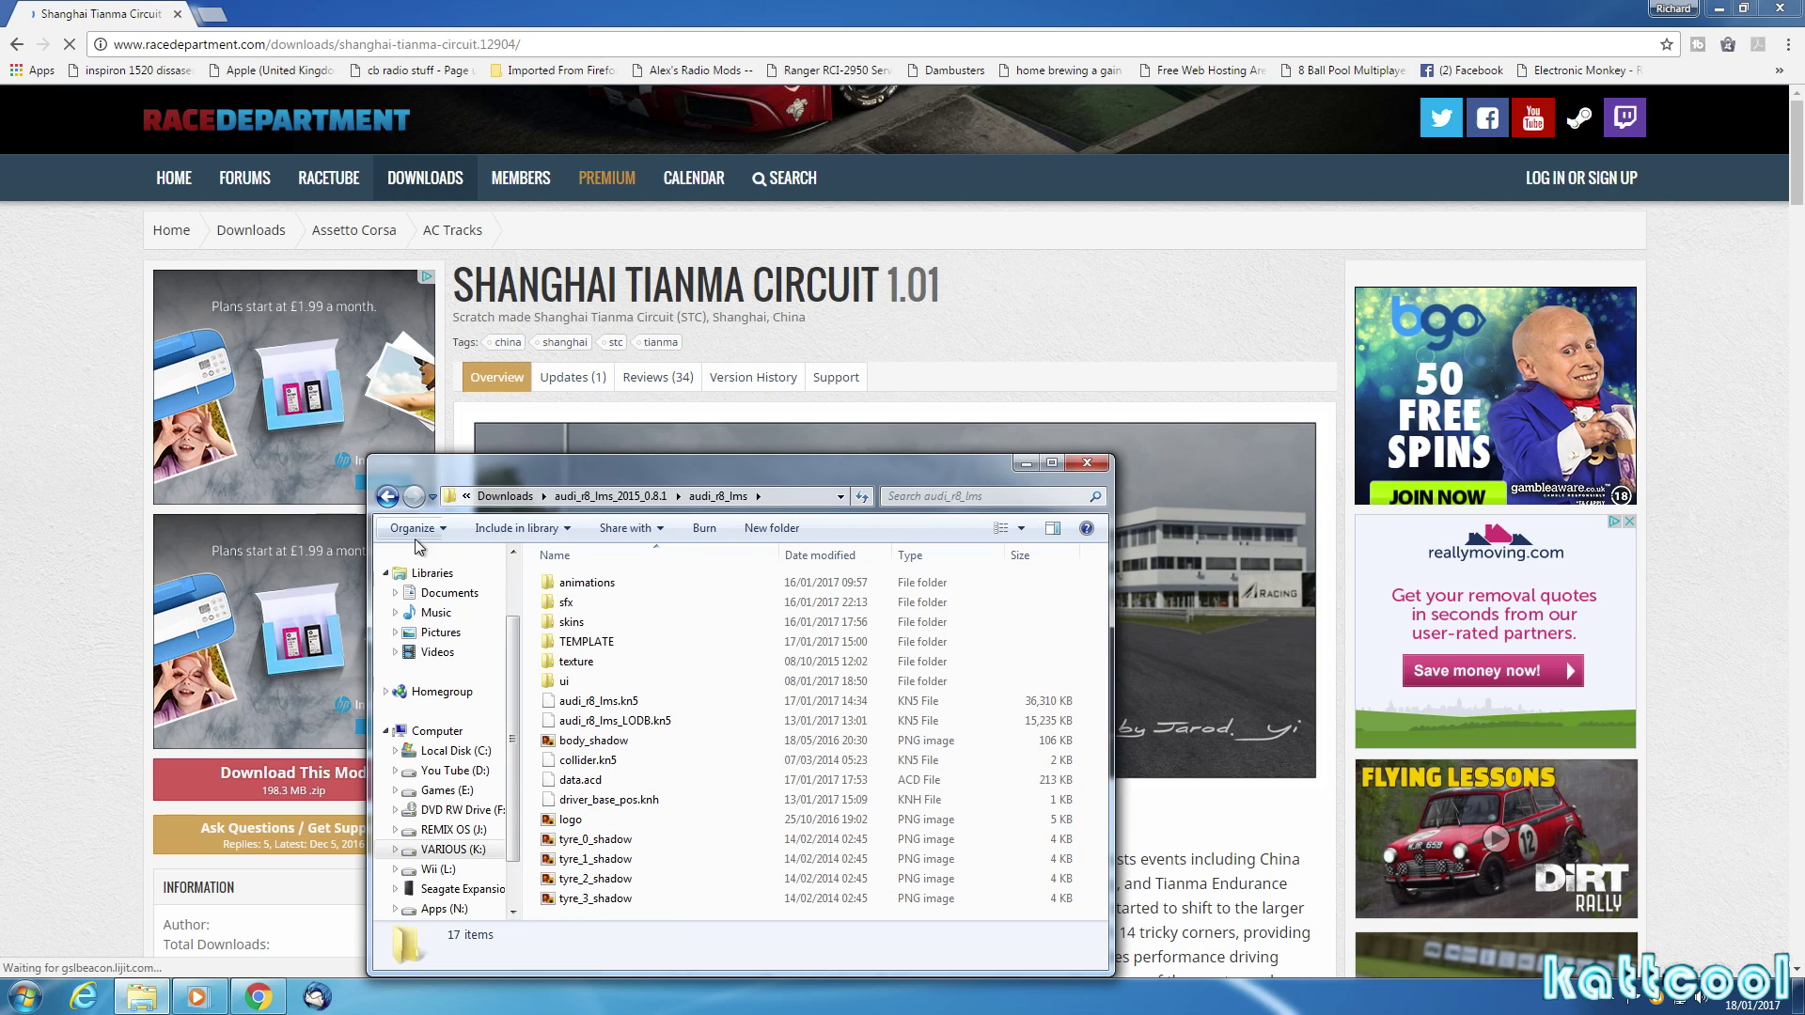
left_click(388, 498)
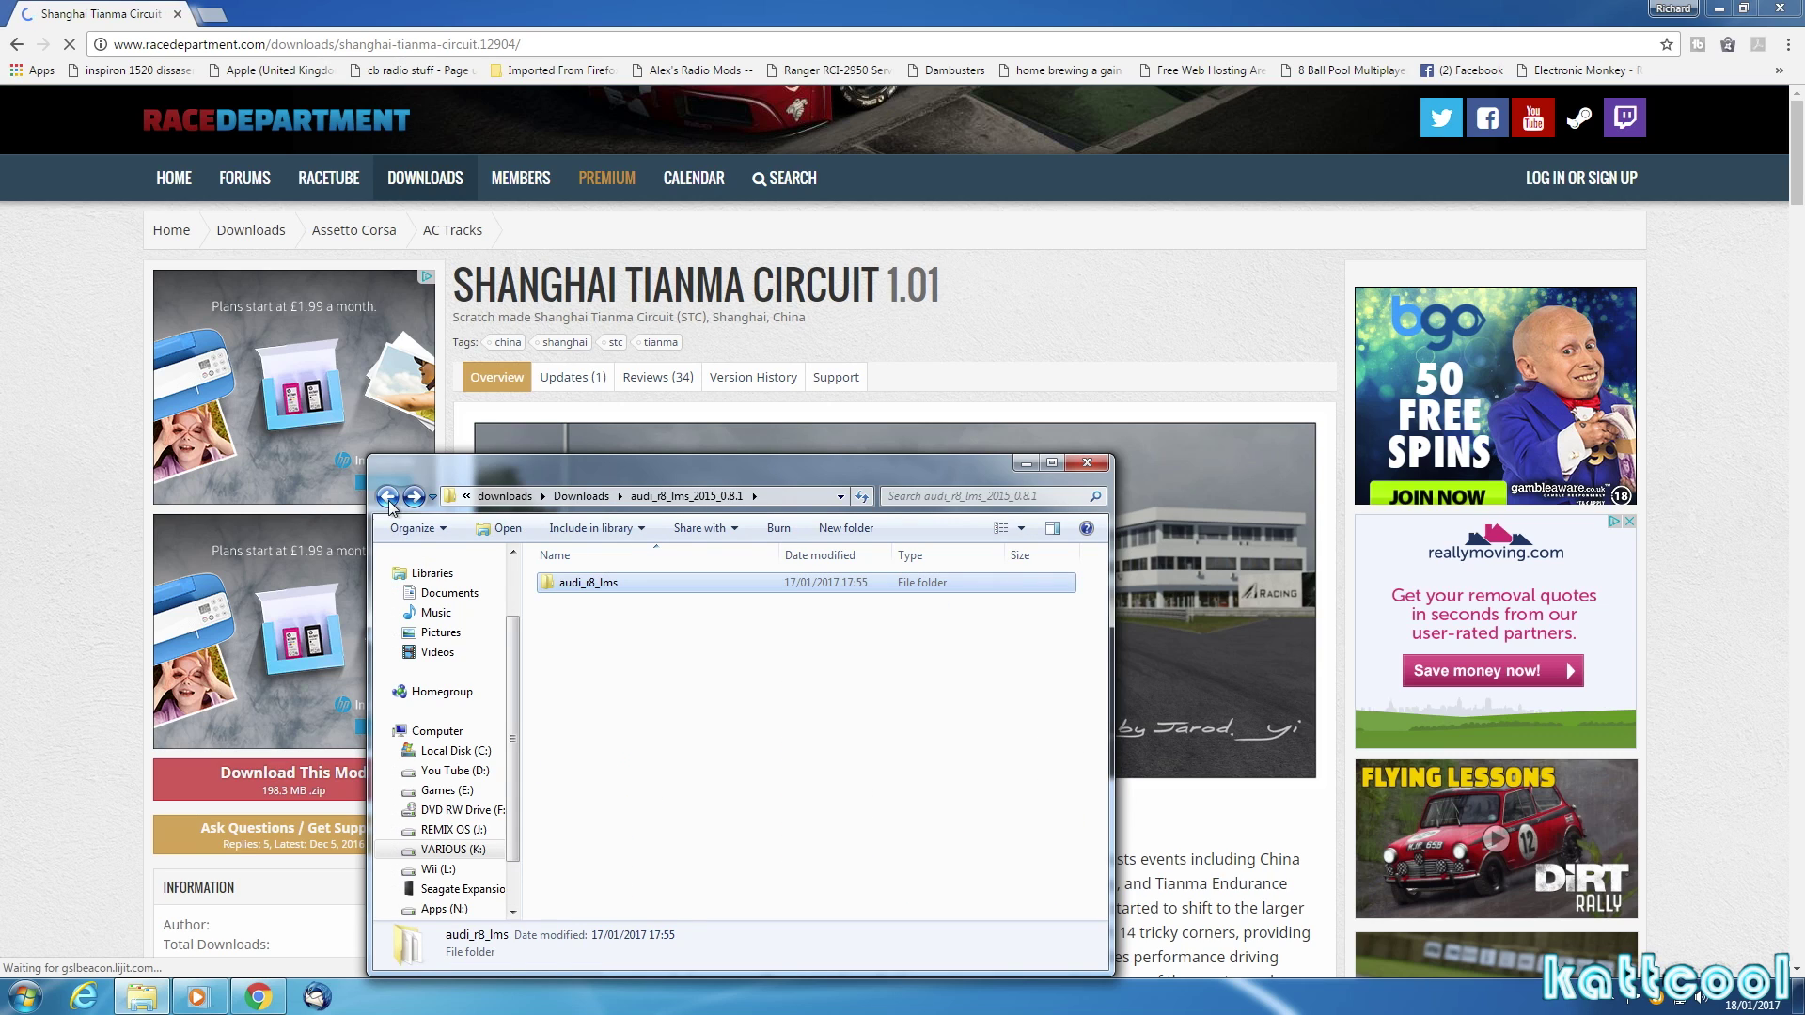
right_click(591, 583)
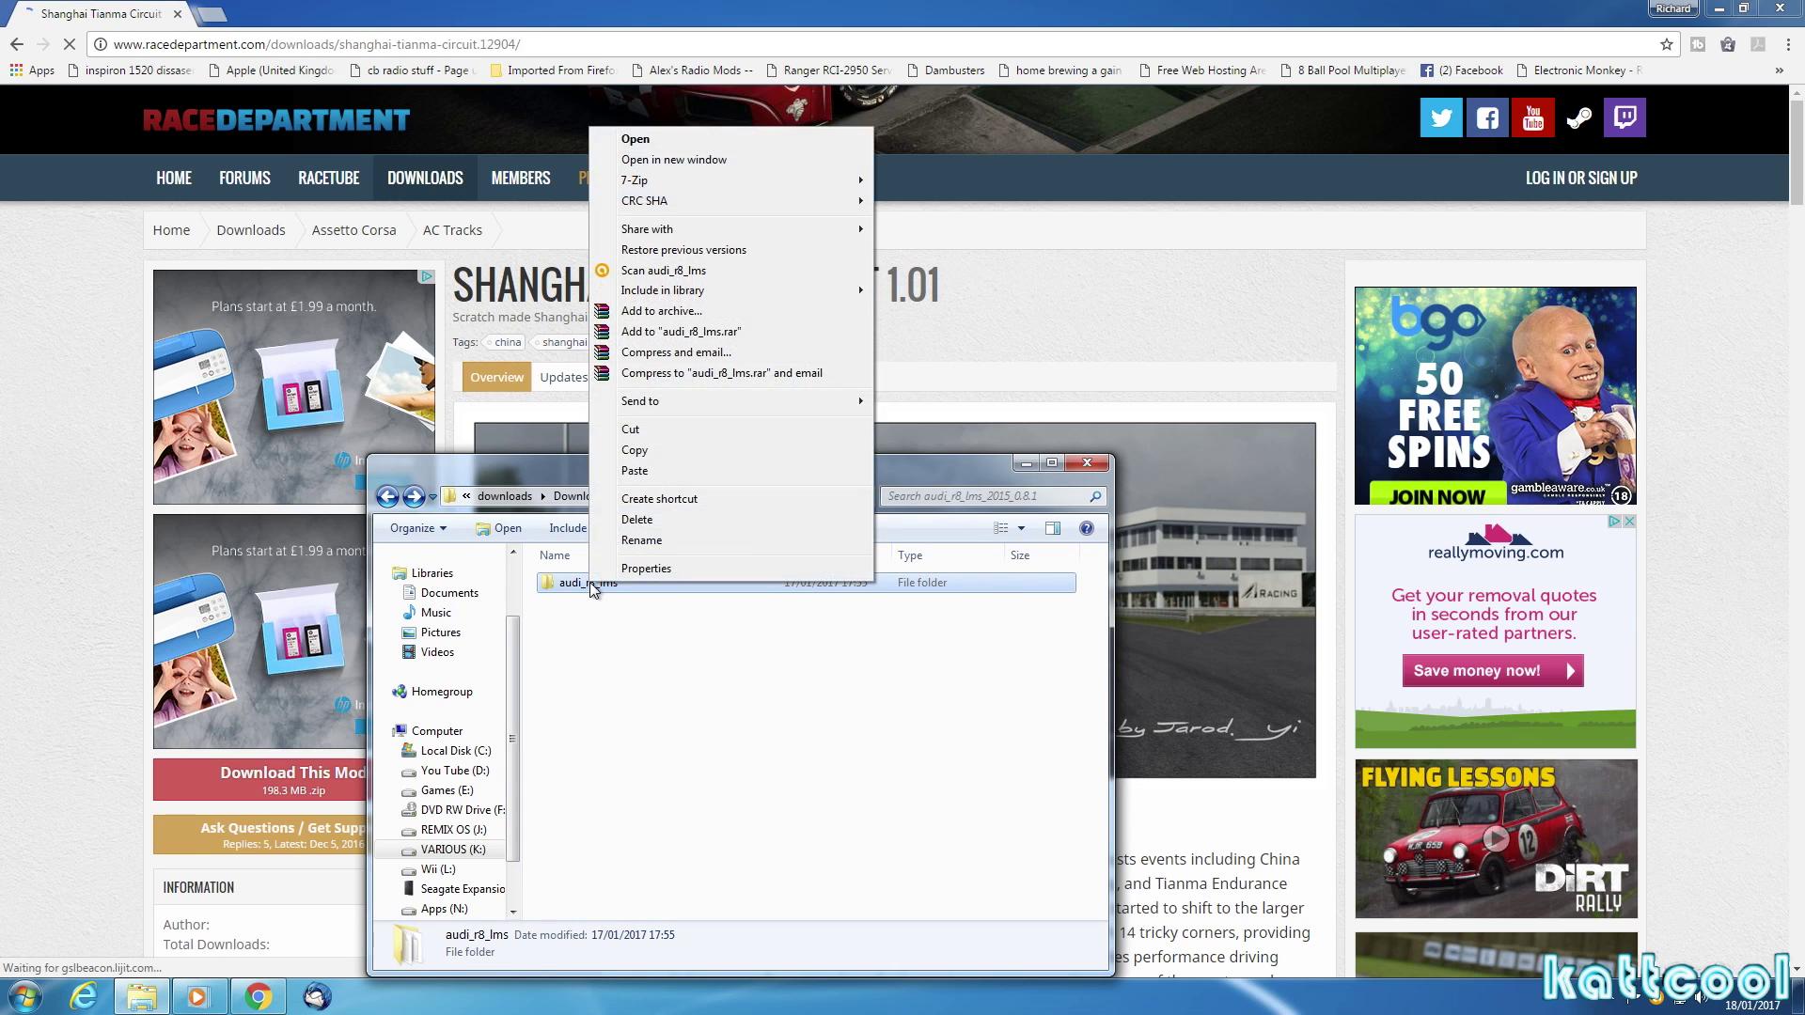
left_click(645, 451)
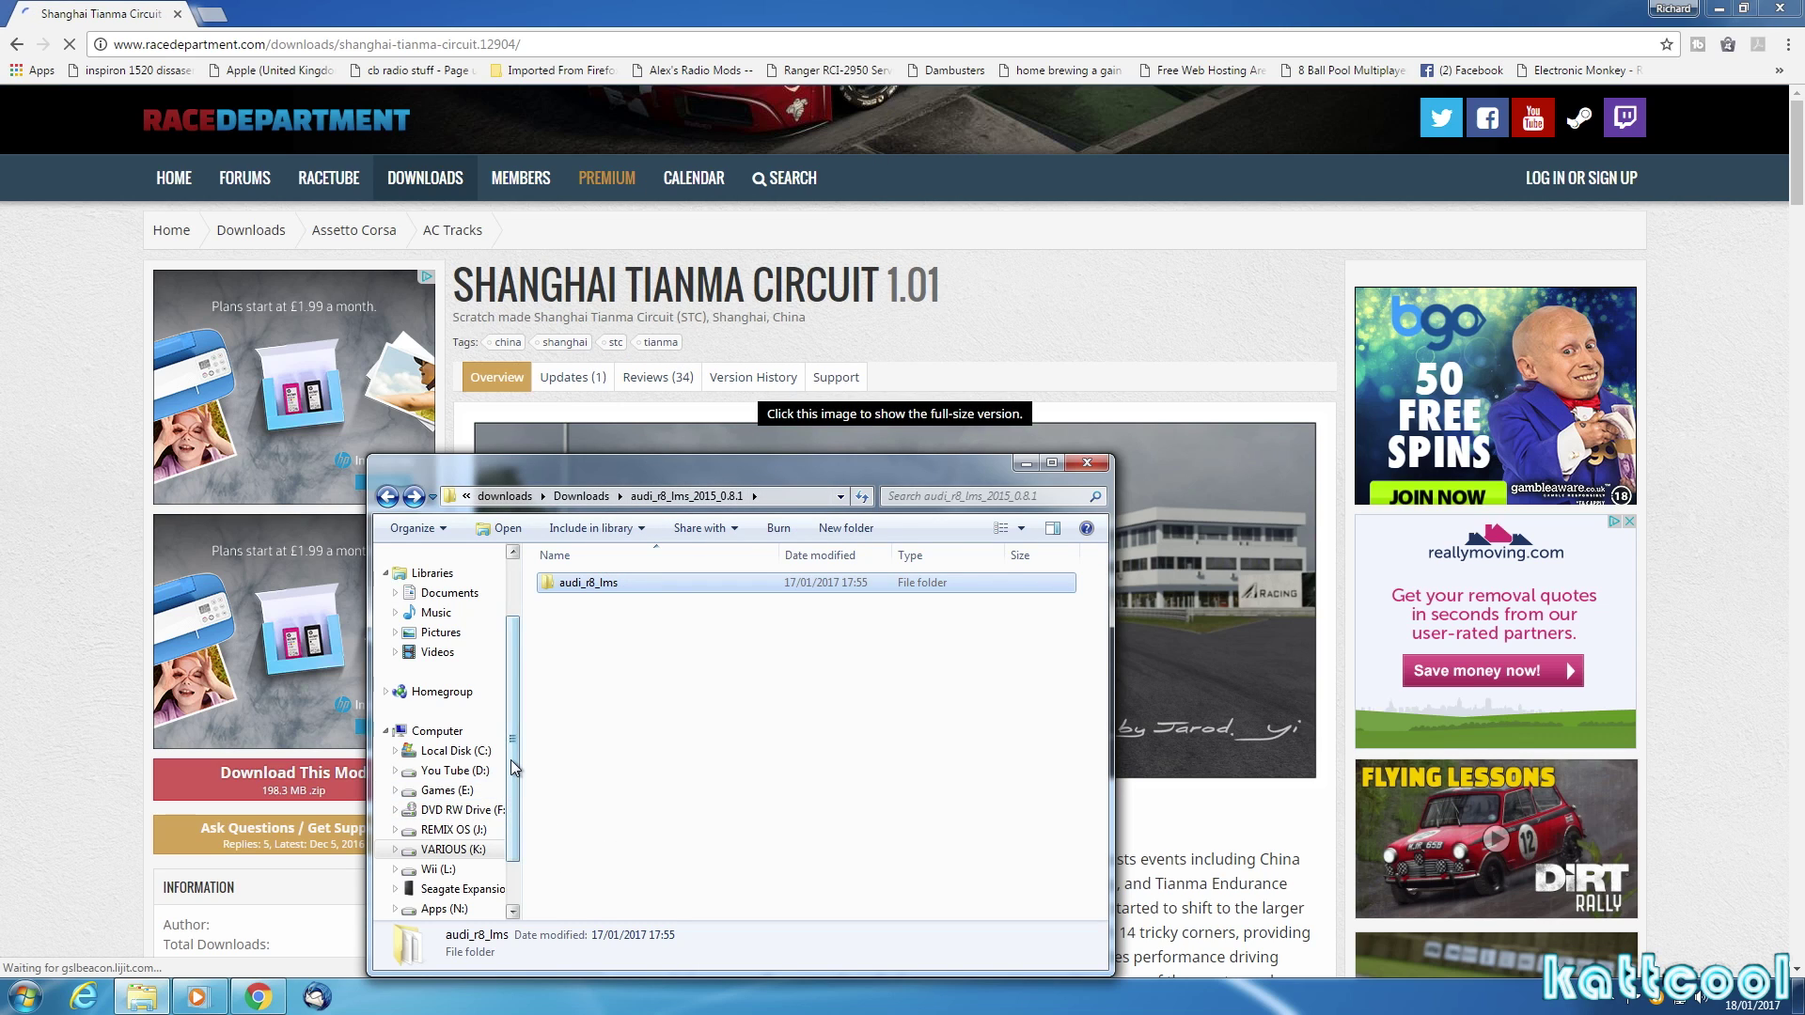
Look in C:\Program Files (x86)\Steam\steamapps for the Assetto Corsa installation.
left_click_drag(512, 769, 522, 825)
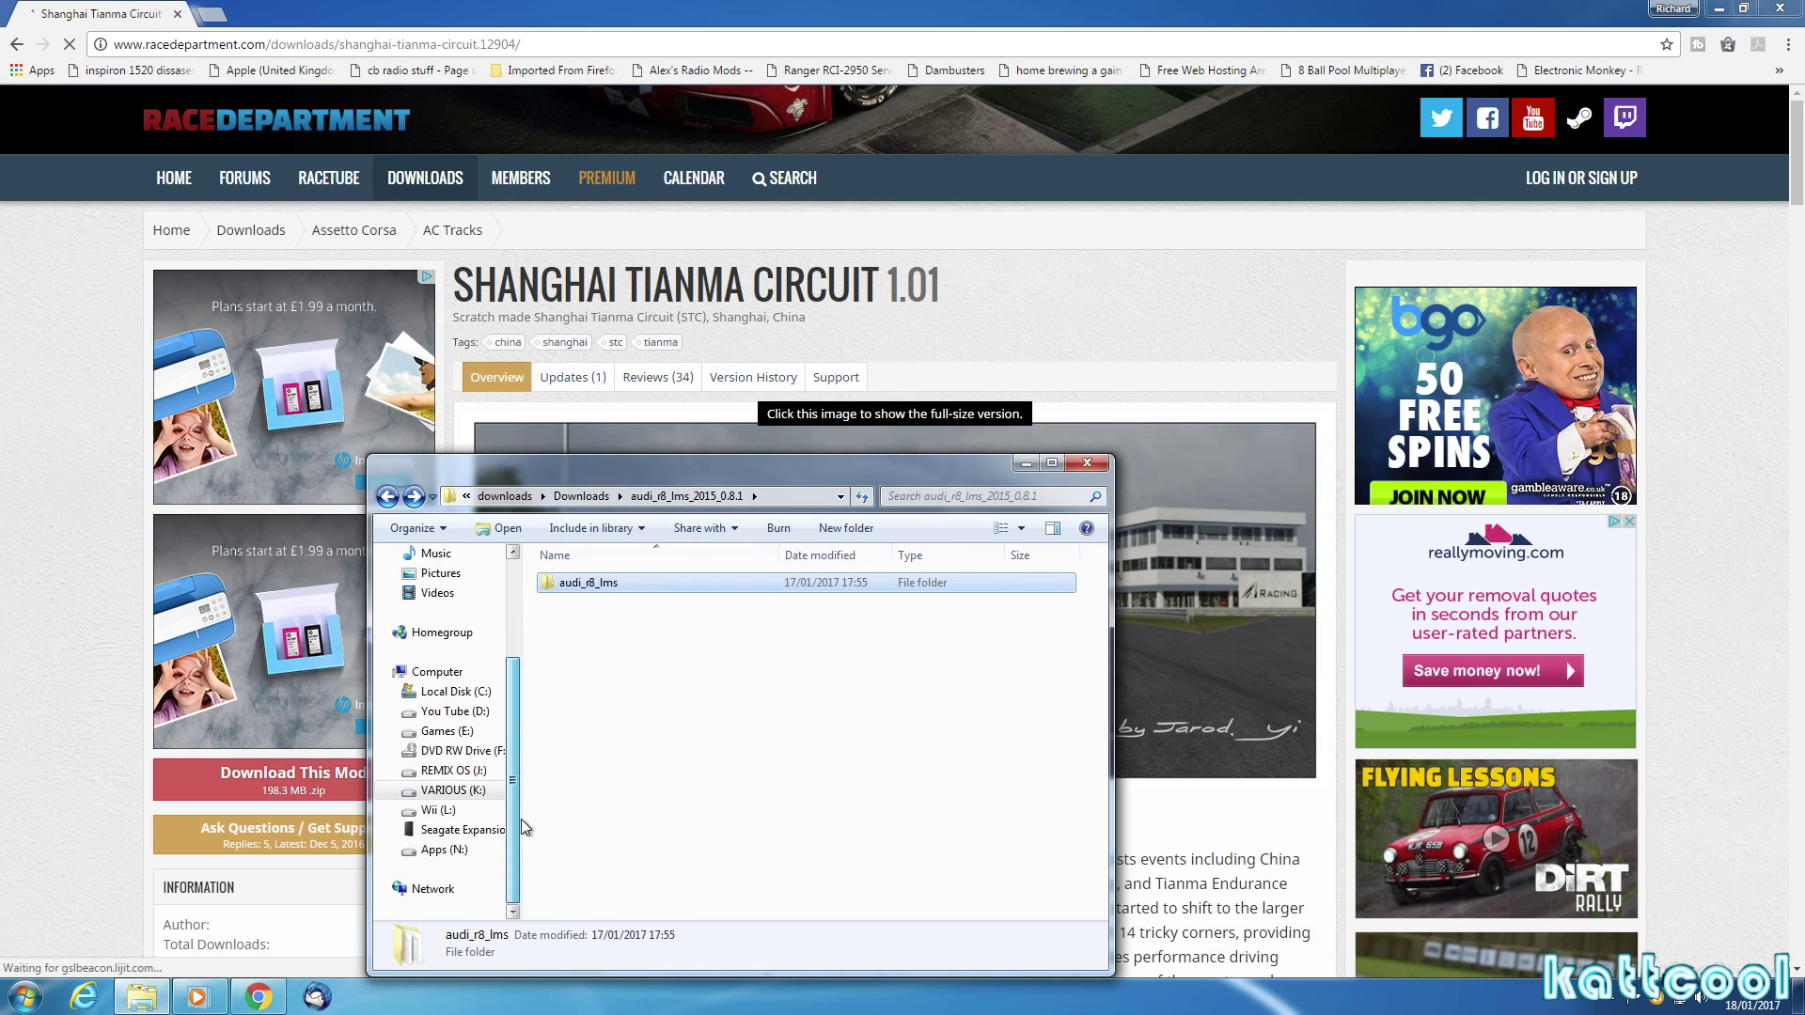
left_click(455, 692)
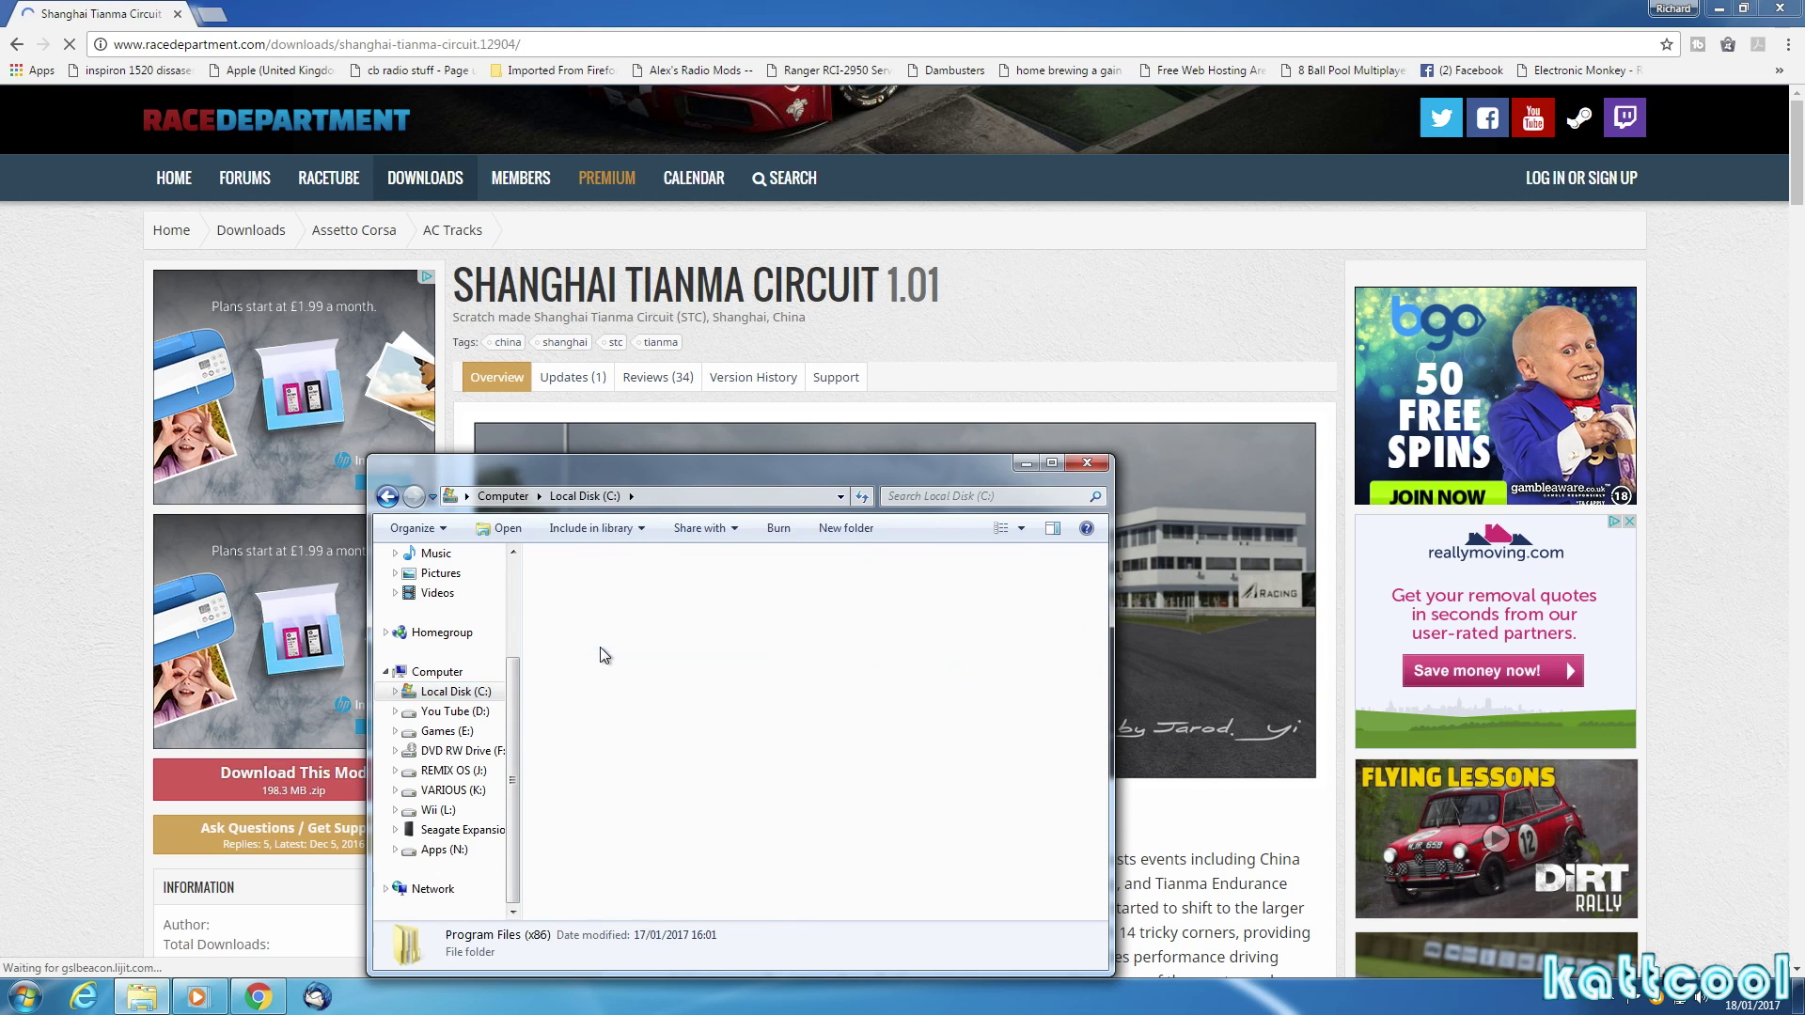
double_click(604, 656)
scroll(602, 780, "down", 3)
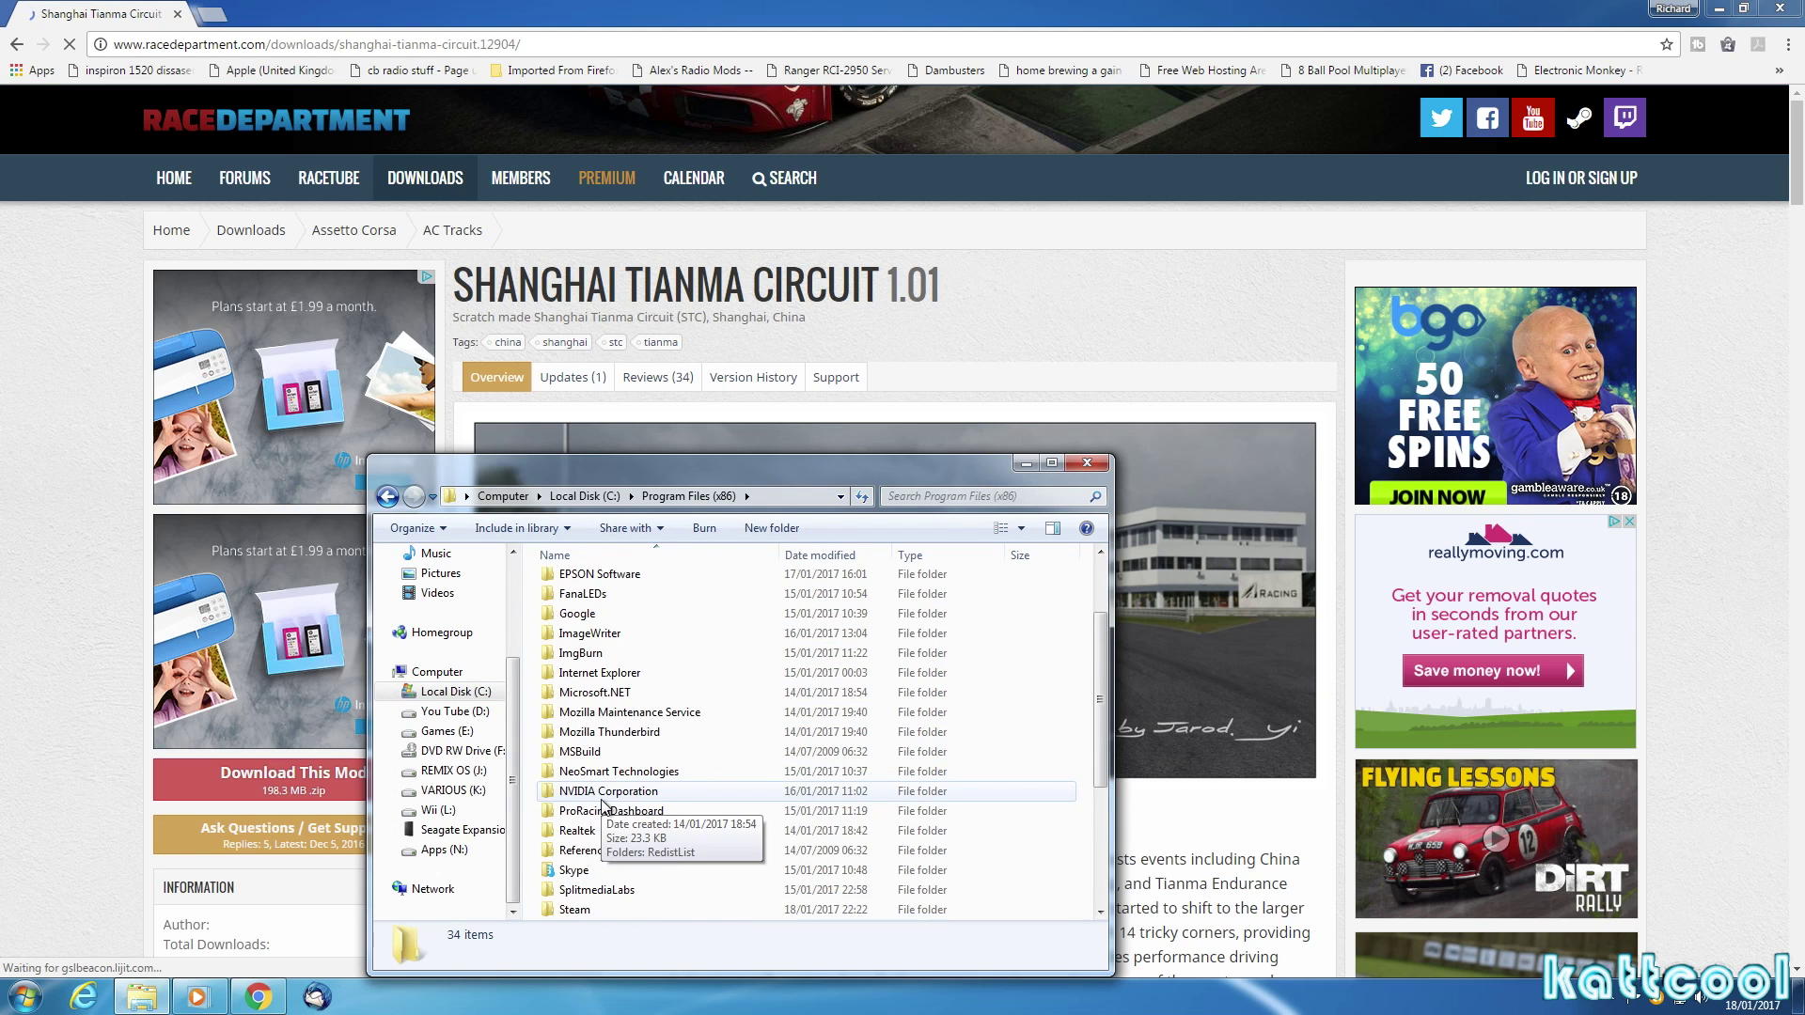
scroll(604, 804, "down", 1)
left_click(580, 850)
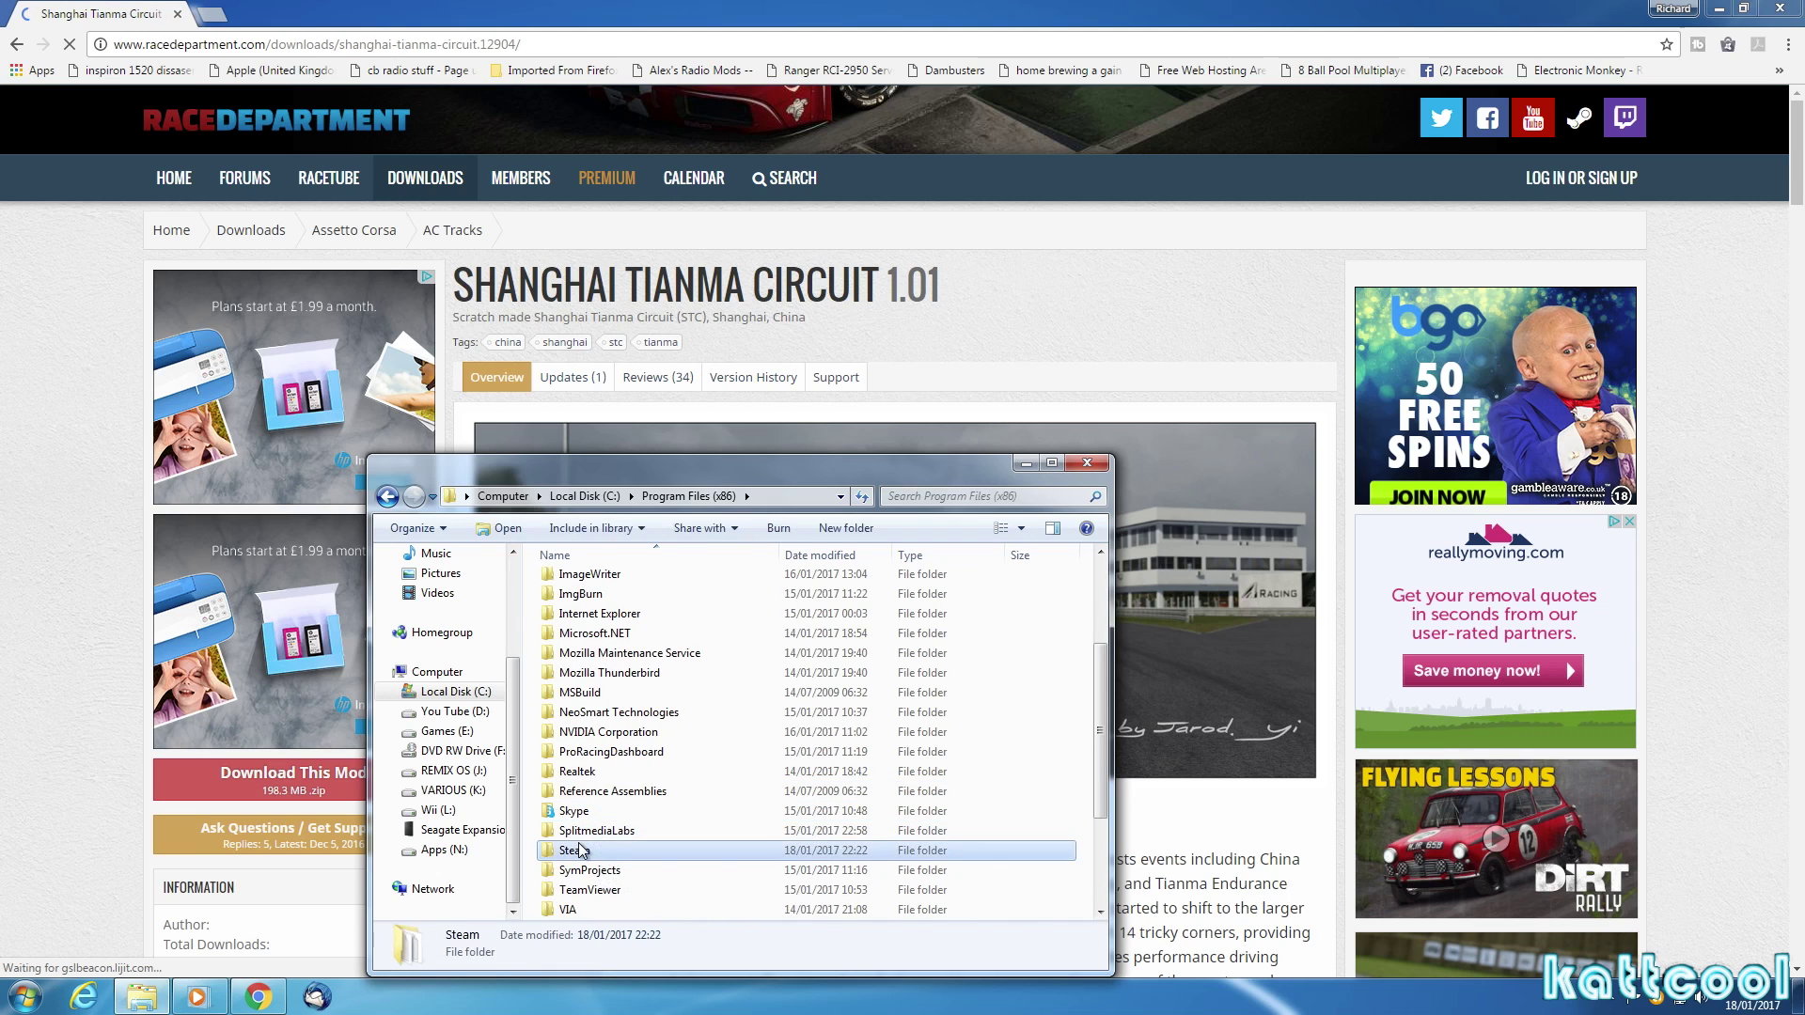
double_click(580, 850)
scroll(660, 744, "down", 2)
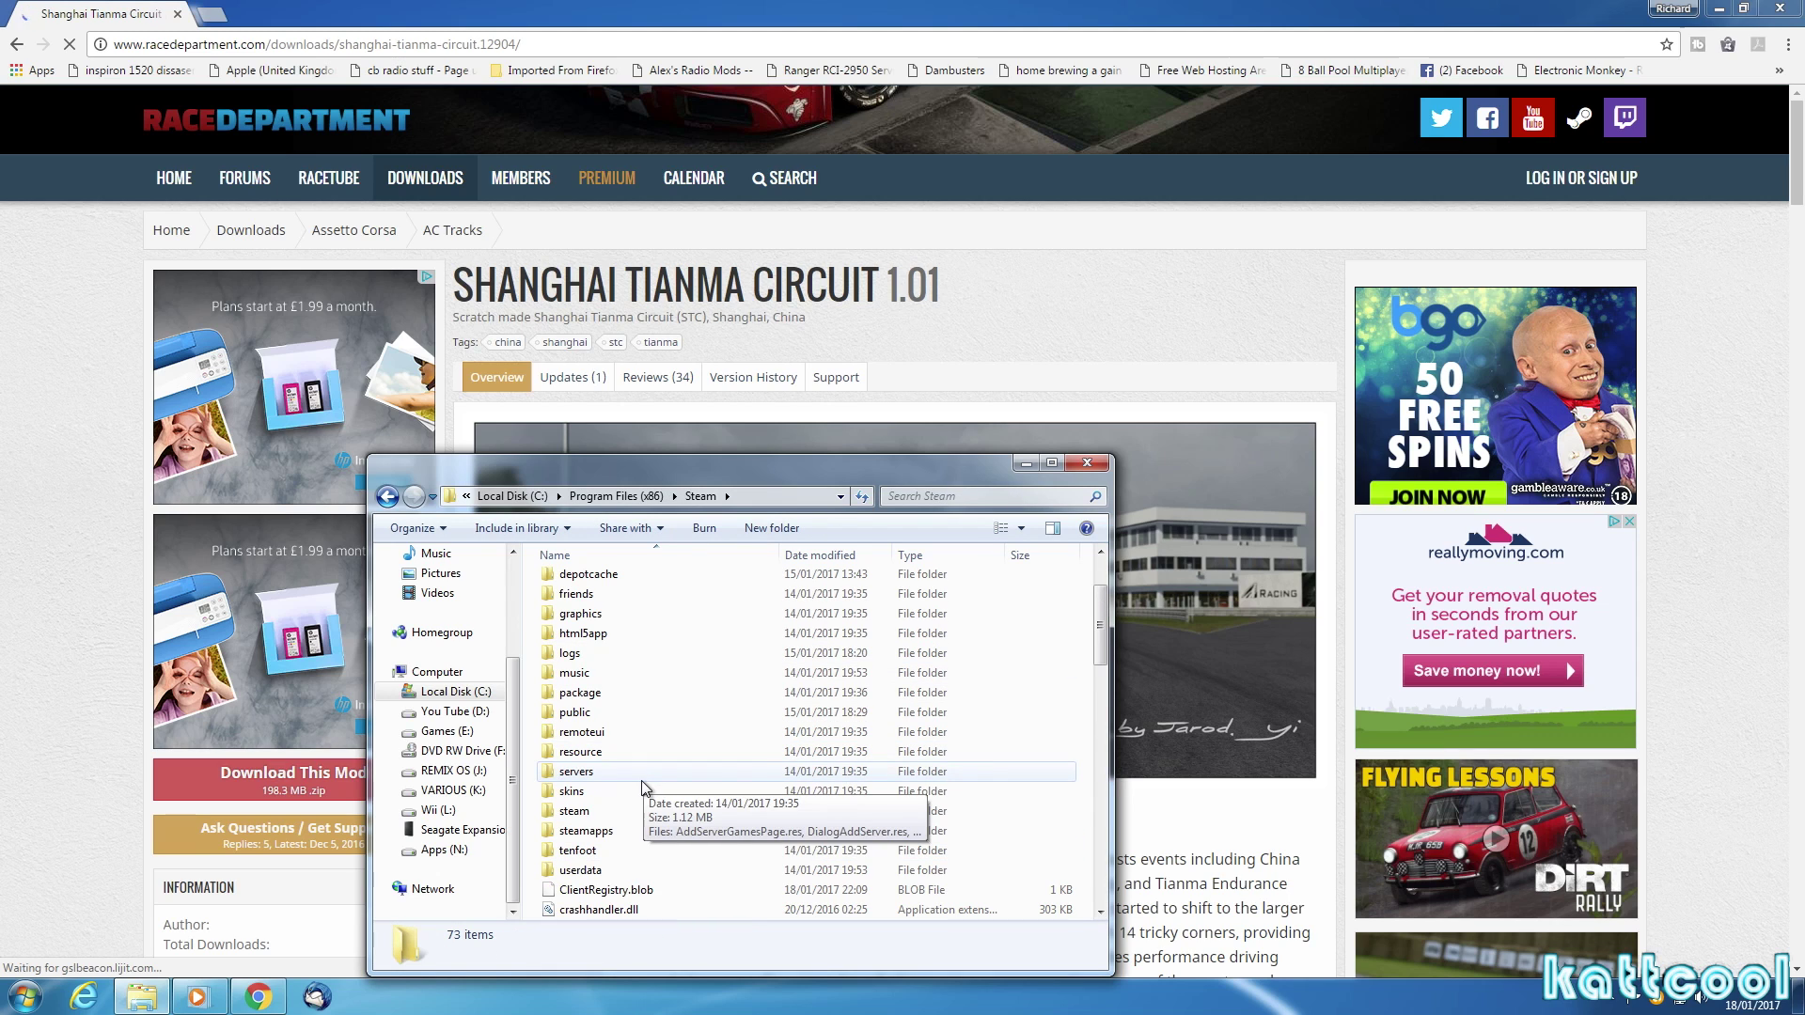
double_click(596, 830)
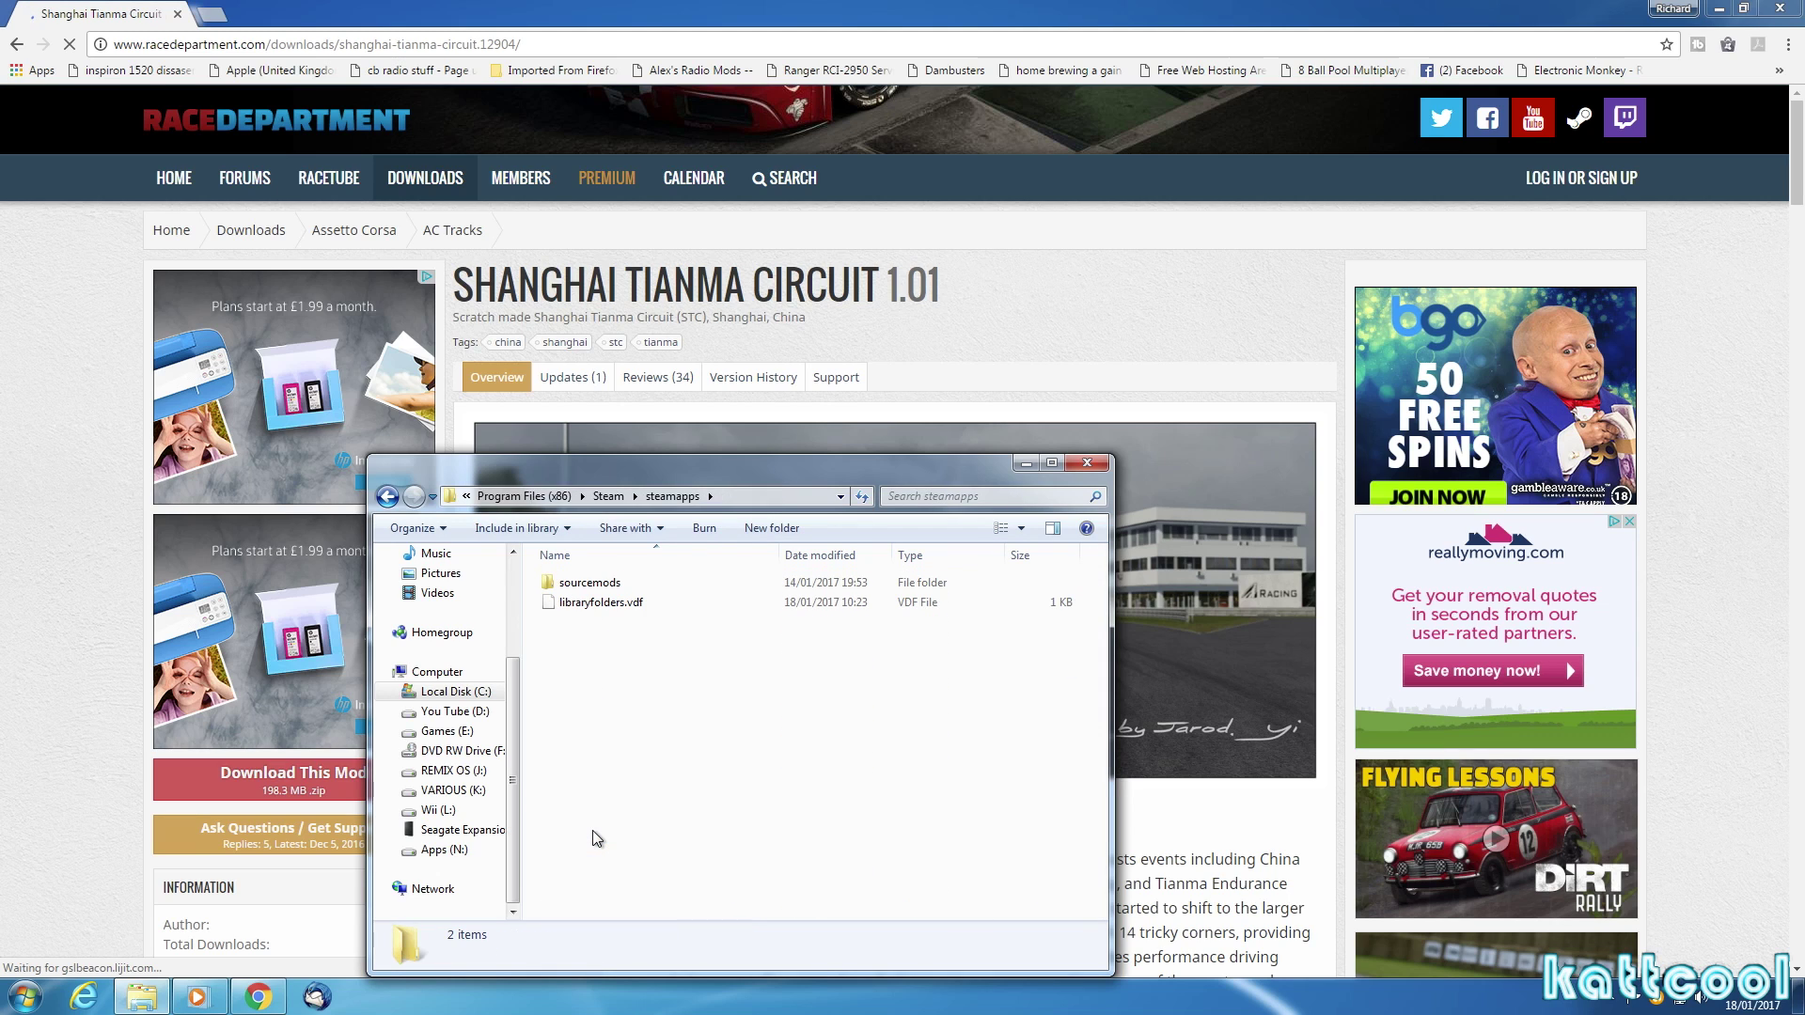
Open the Assetto Corsa installation folder at E:\Games\steamapps\common\assettocorsa.
left_click(452, 733)
double_click(598, 580)
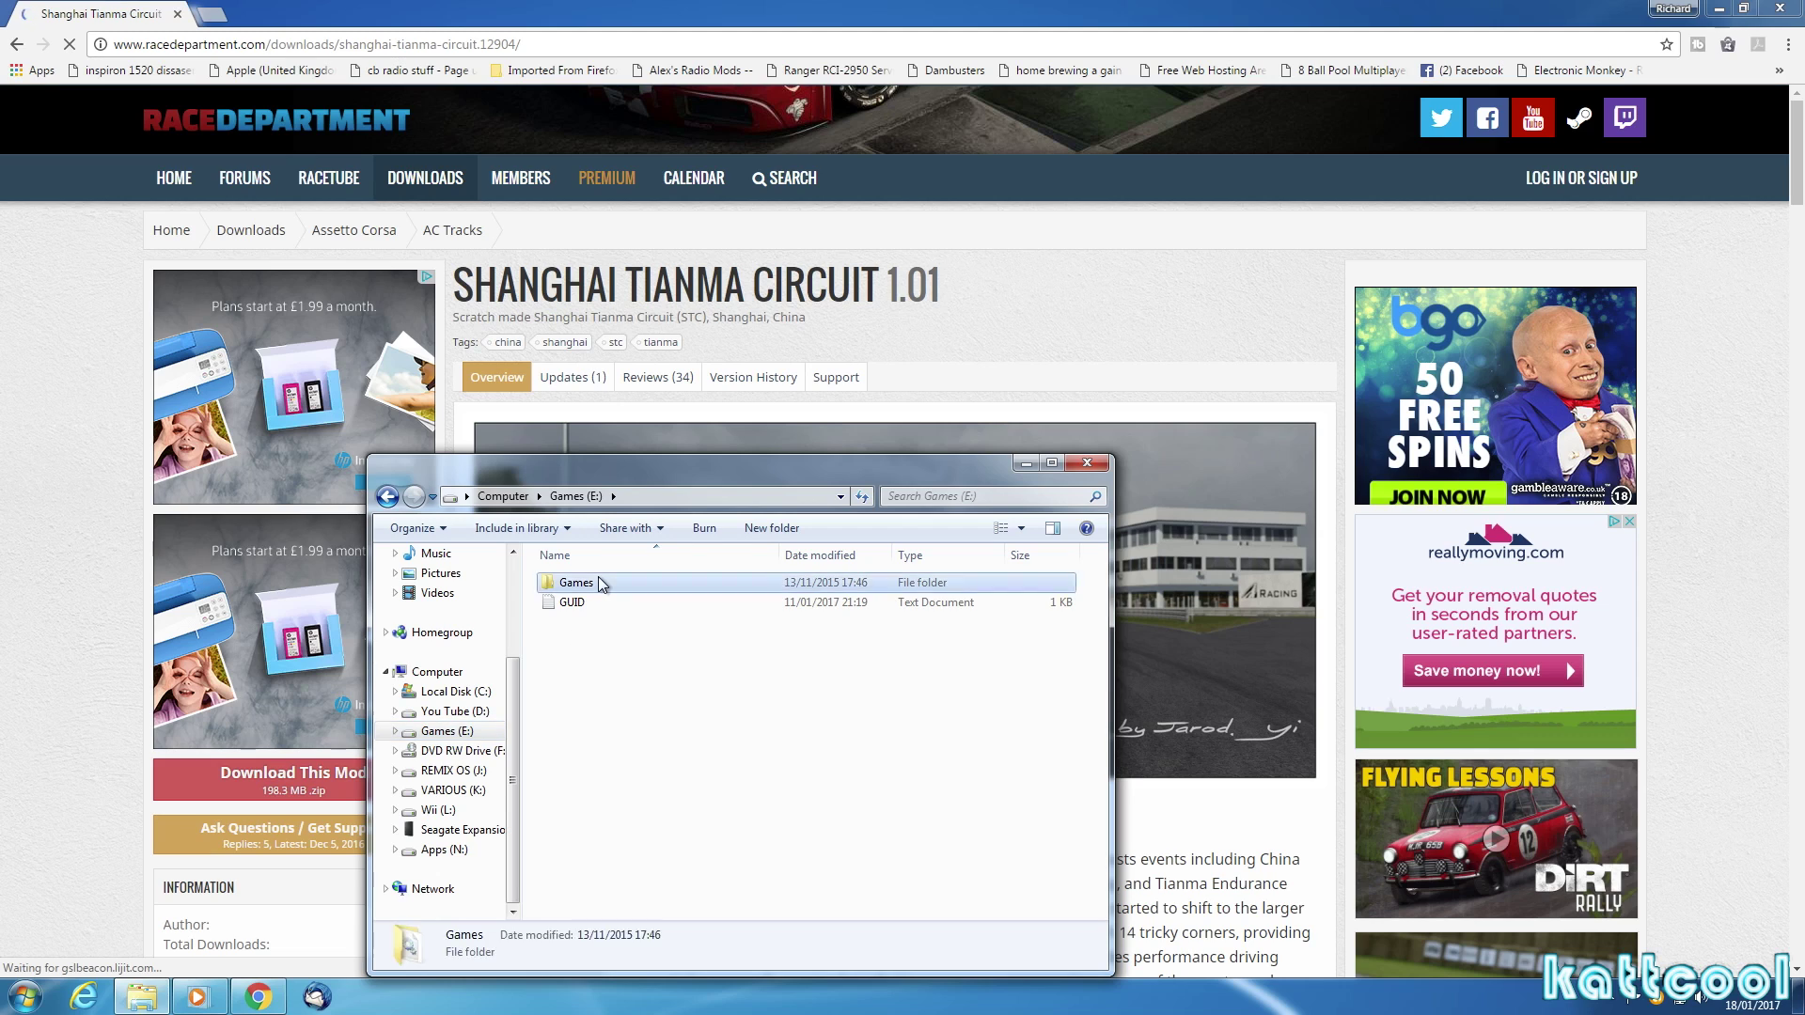
double_click(598, 580)
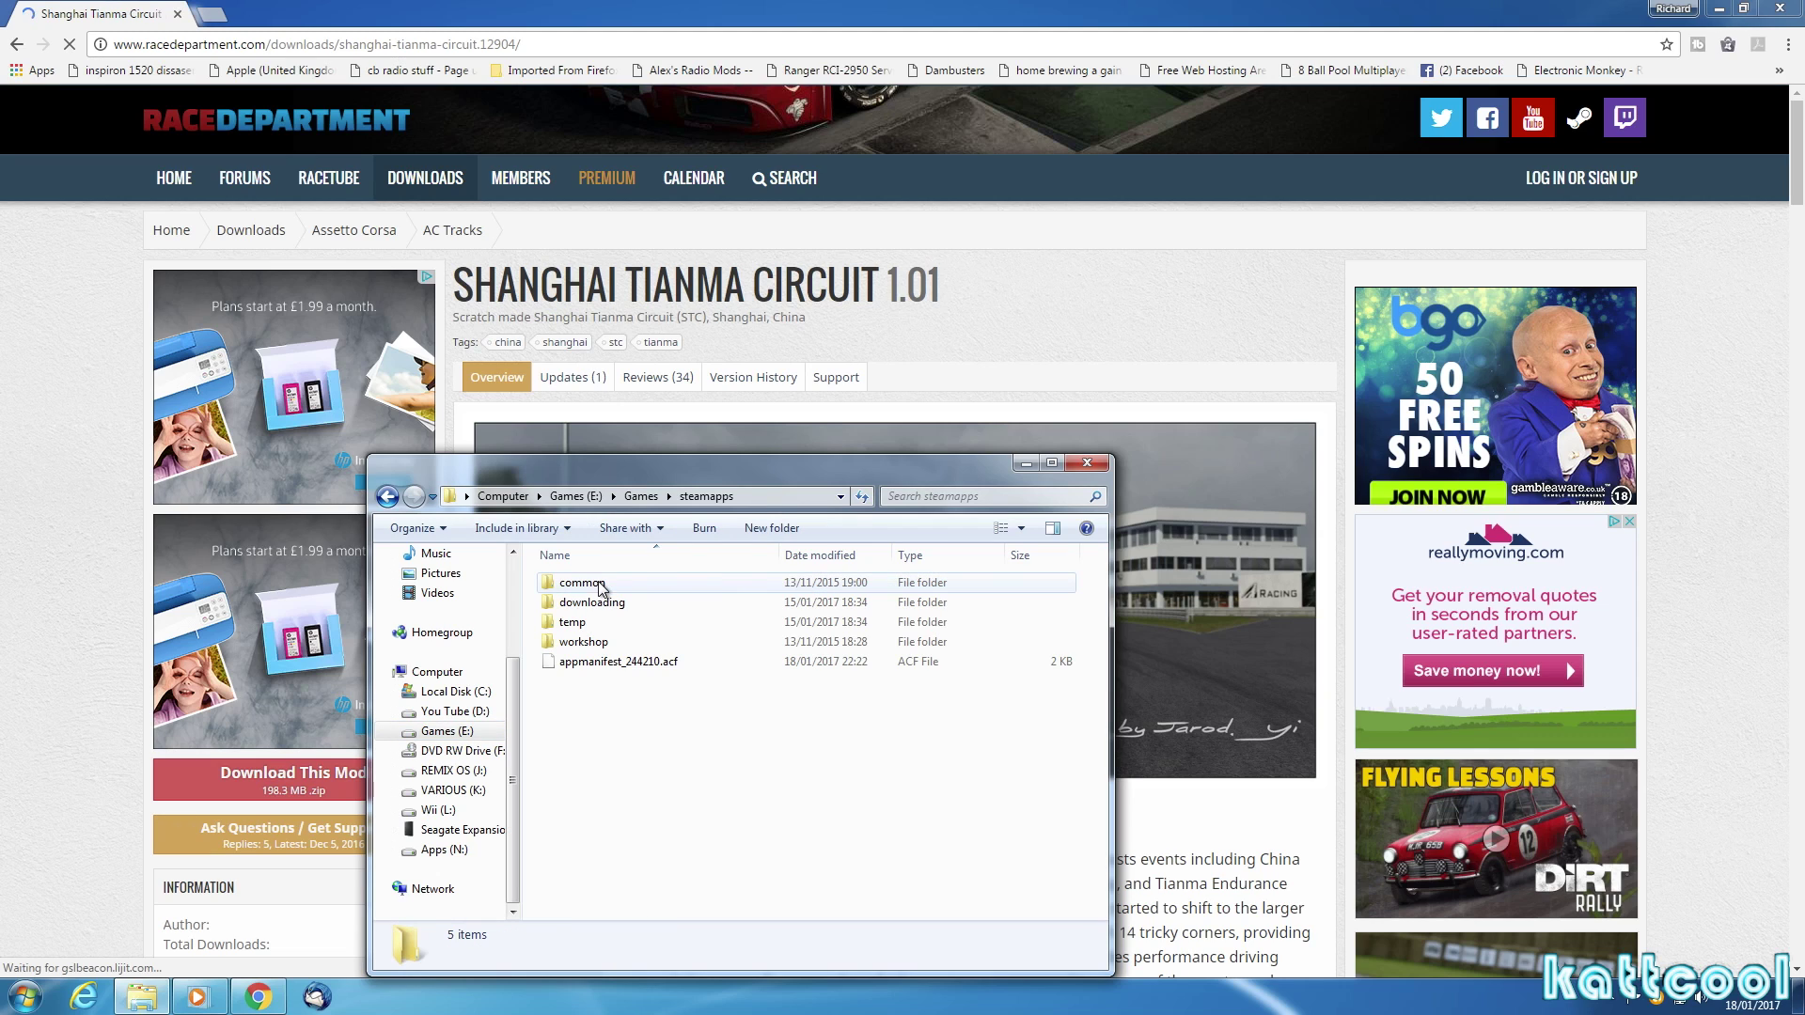
double_click(603, 587)
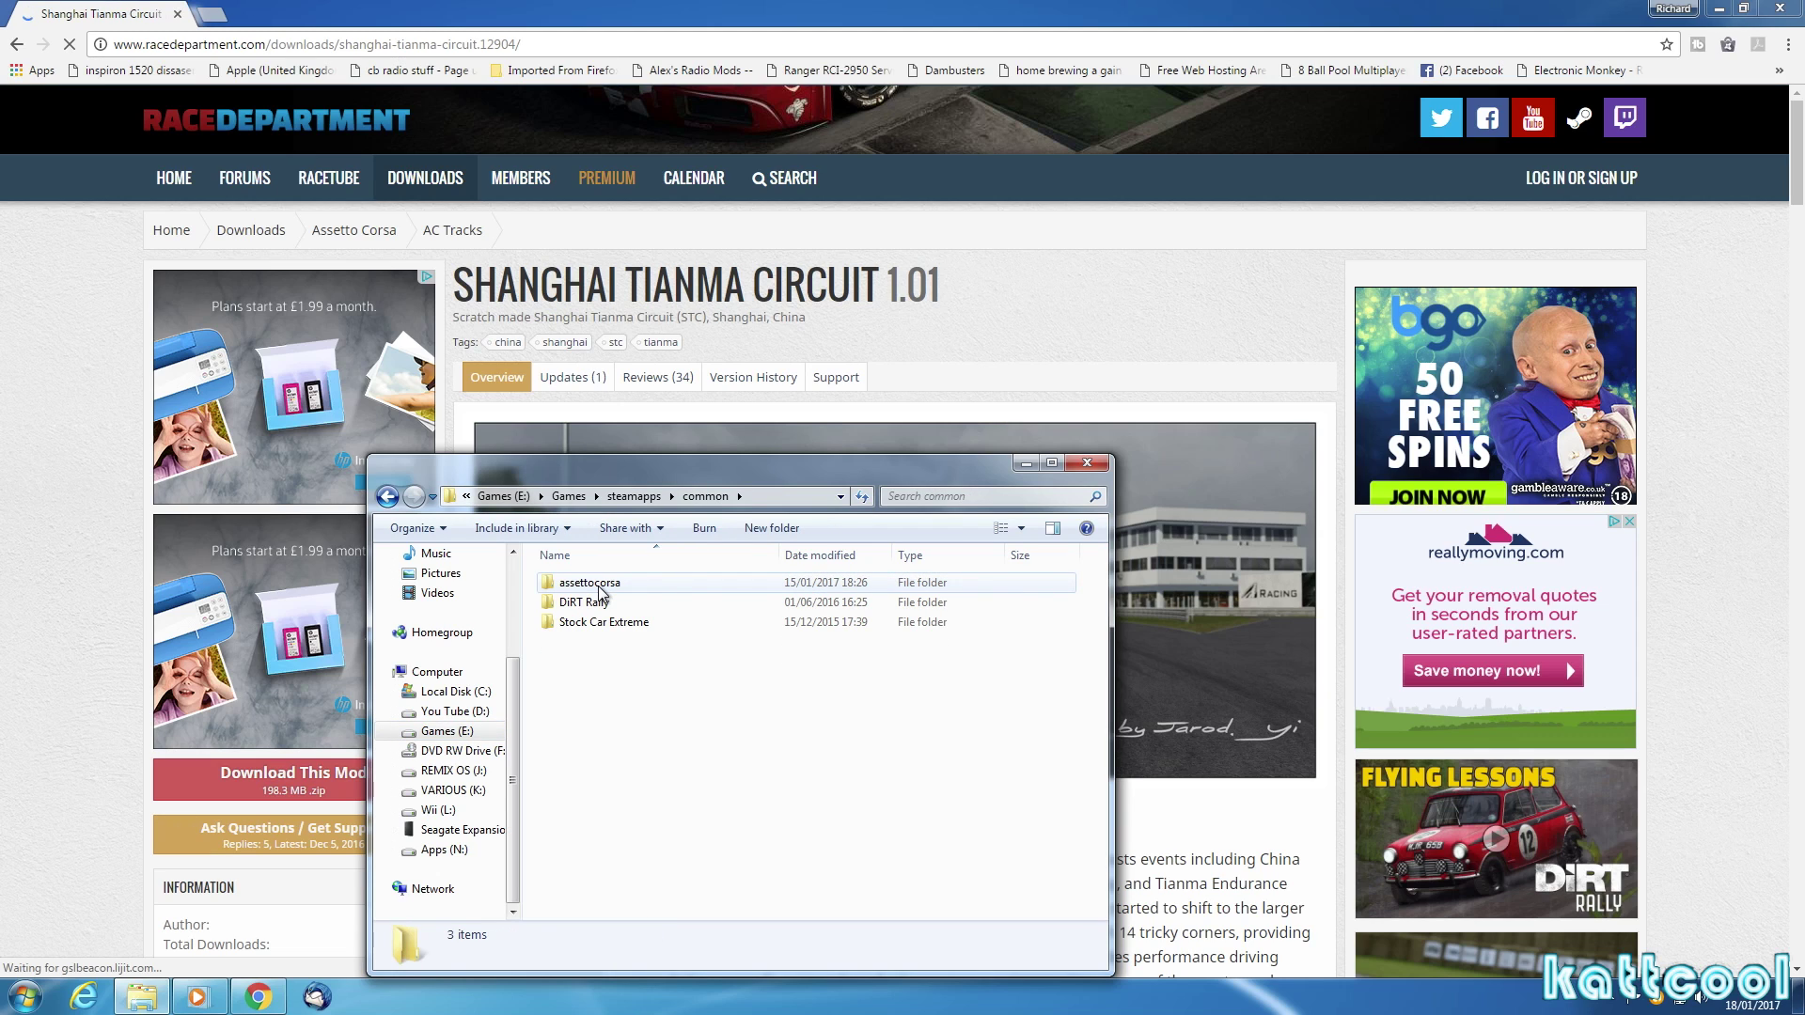
double_click(592, 583)
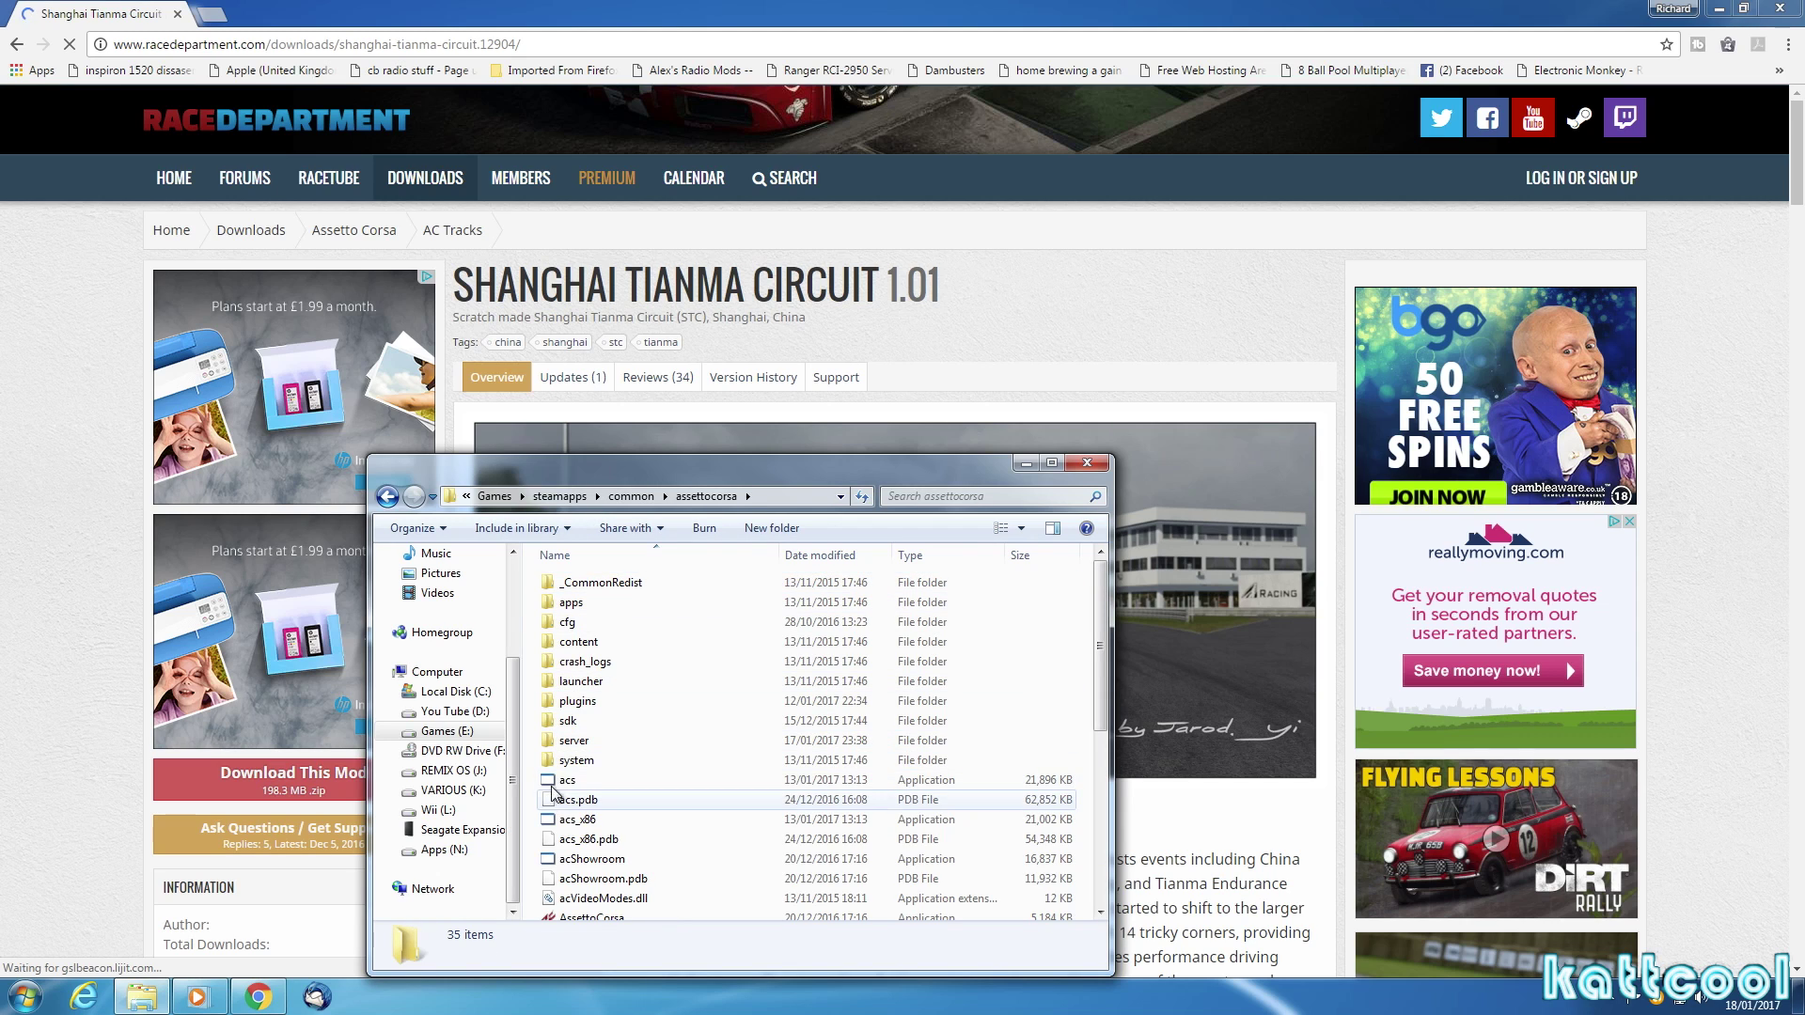
Paste the copied audi_r8_lms folder into the game's content\cars folder.
double_click(570, 643)
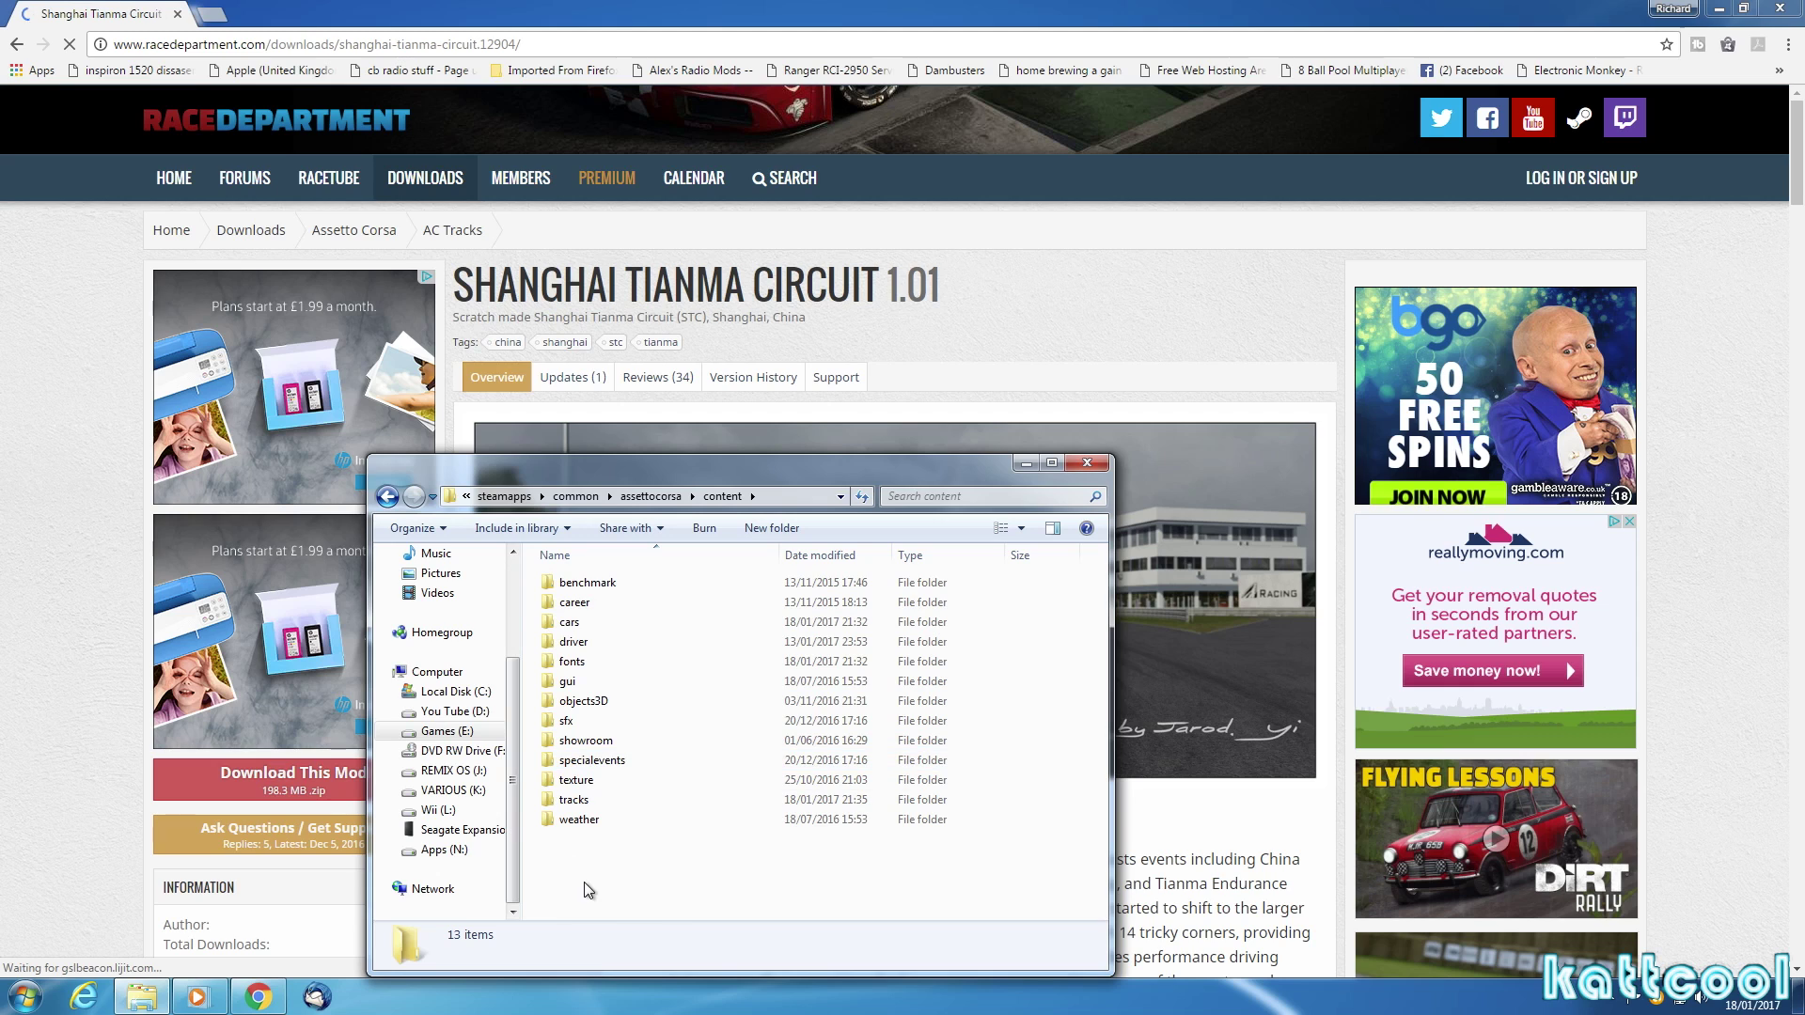
double_click(562, 623)
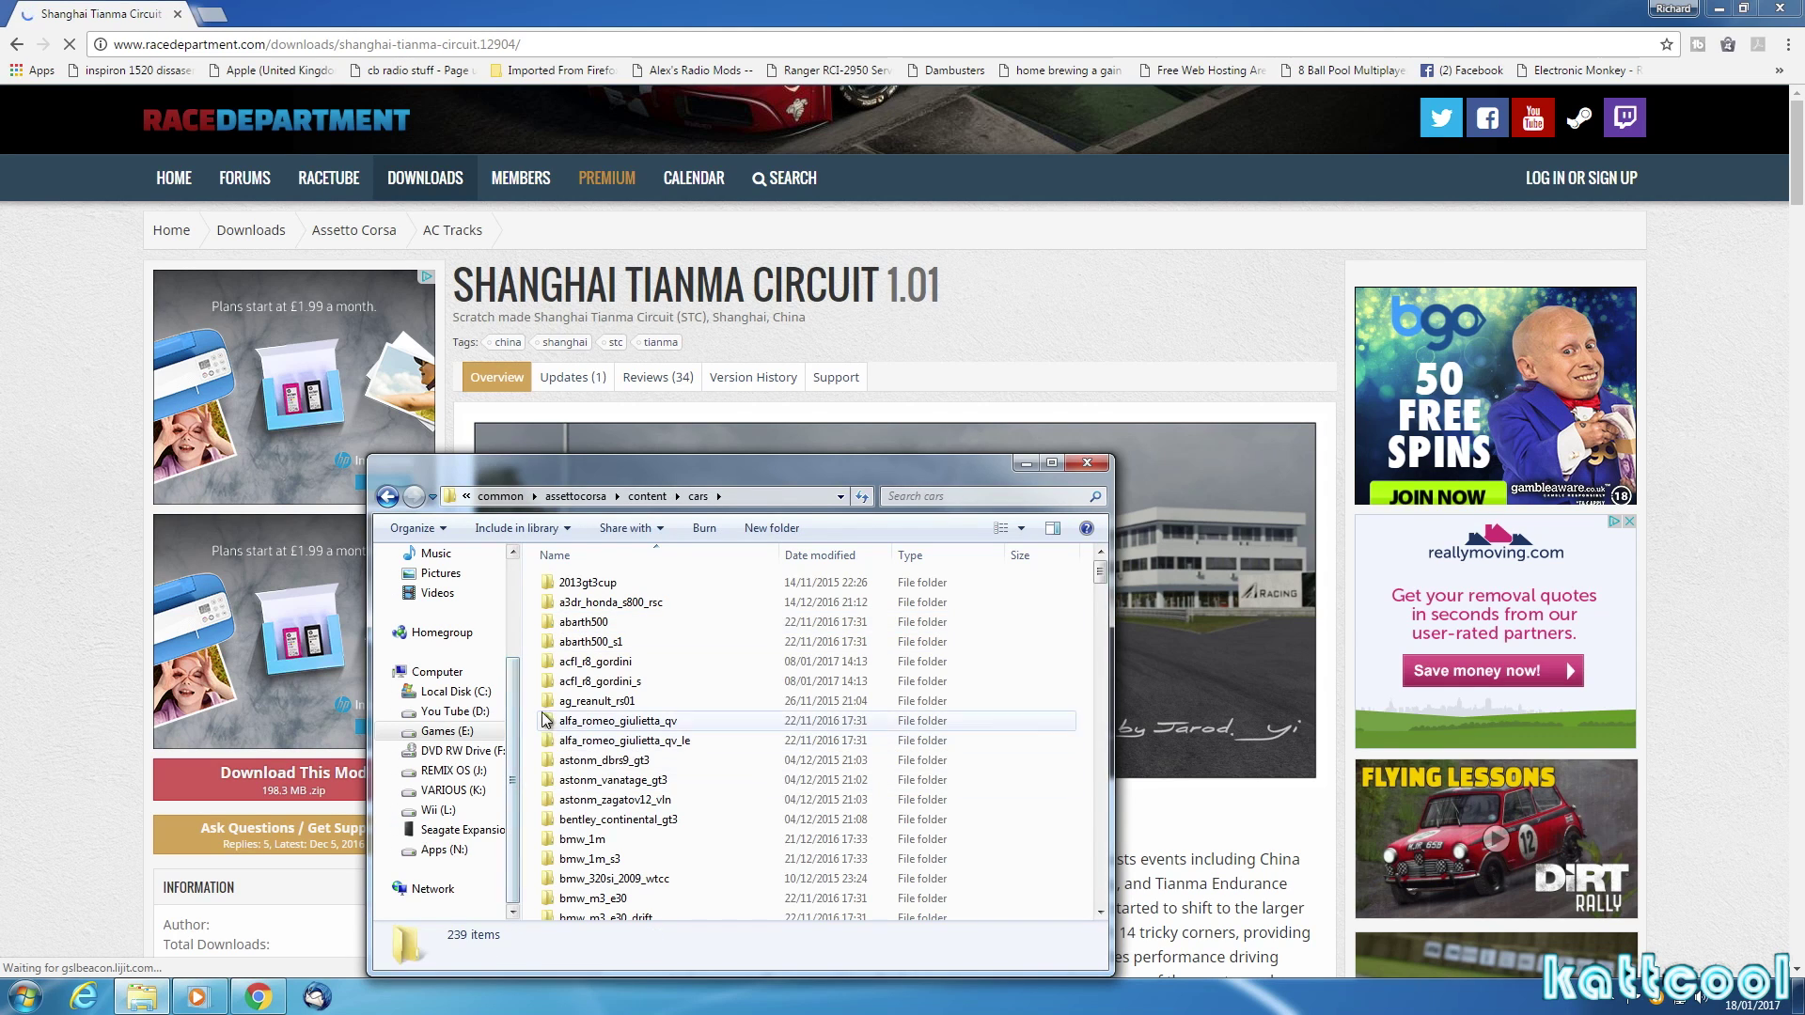
right_click(533, 684)
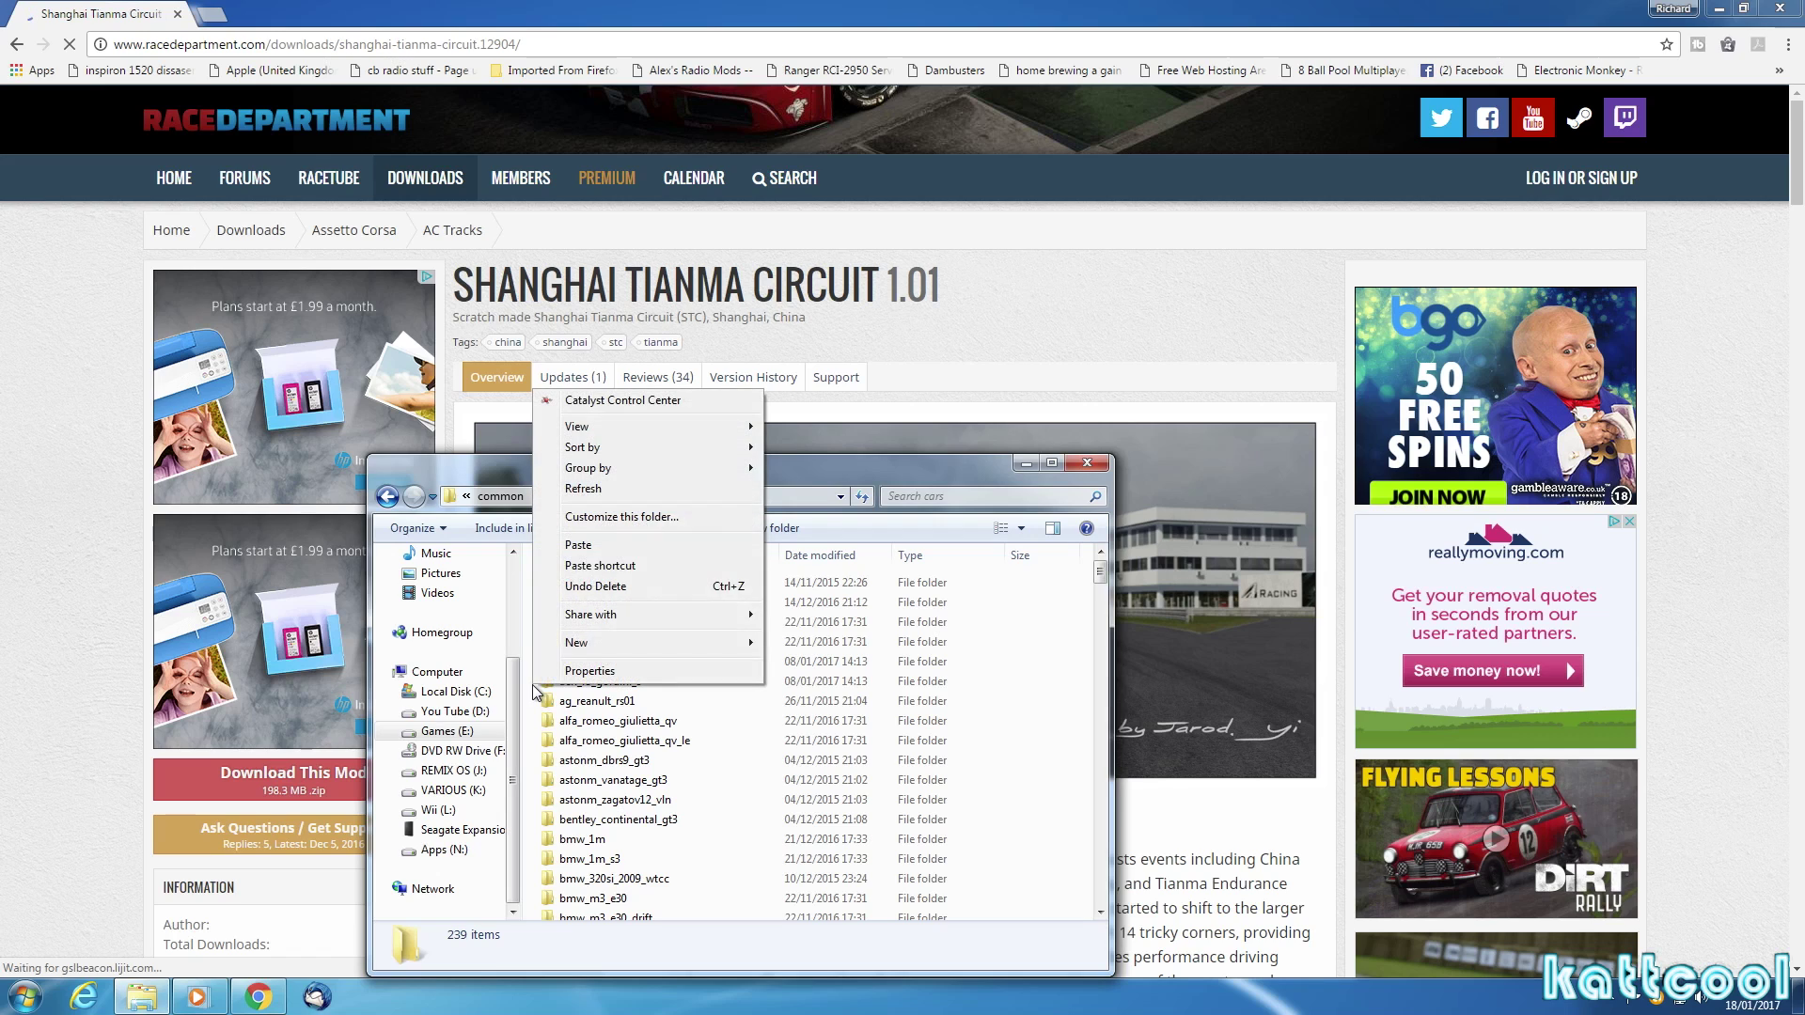
left_click(580, 545)
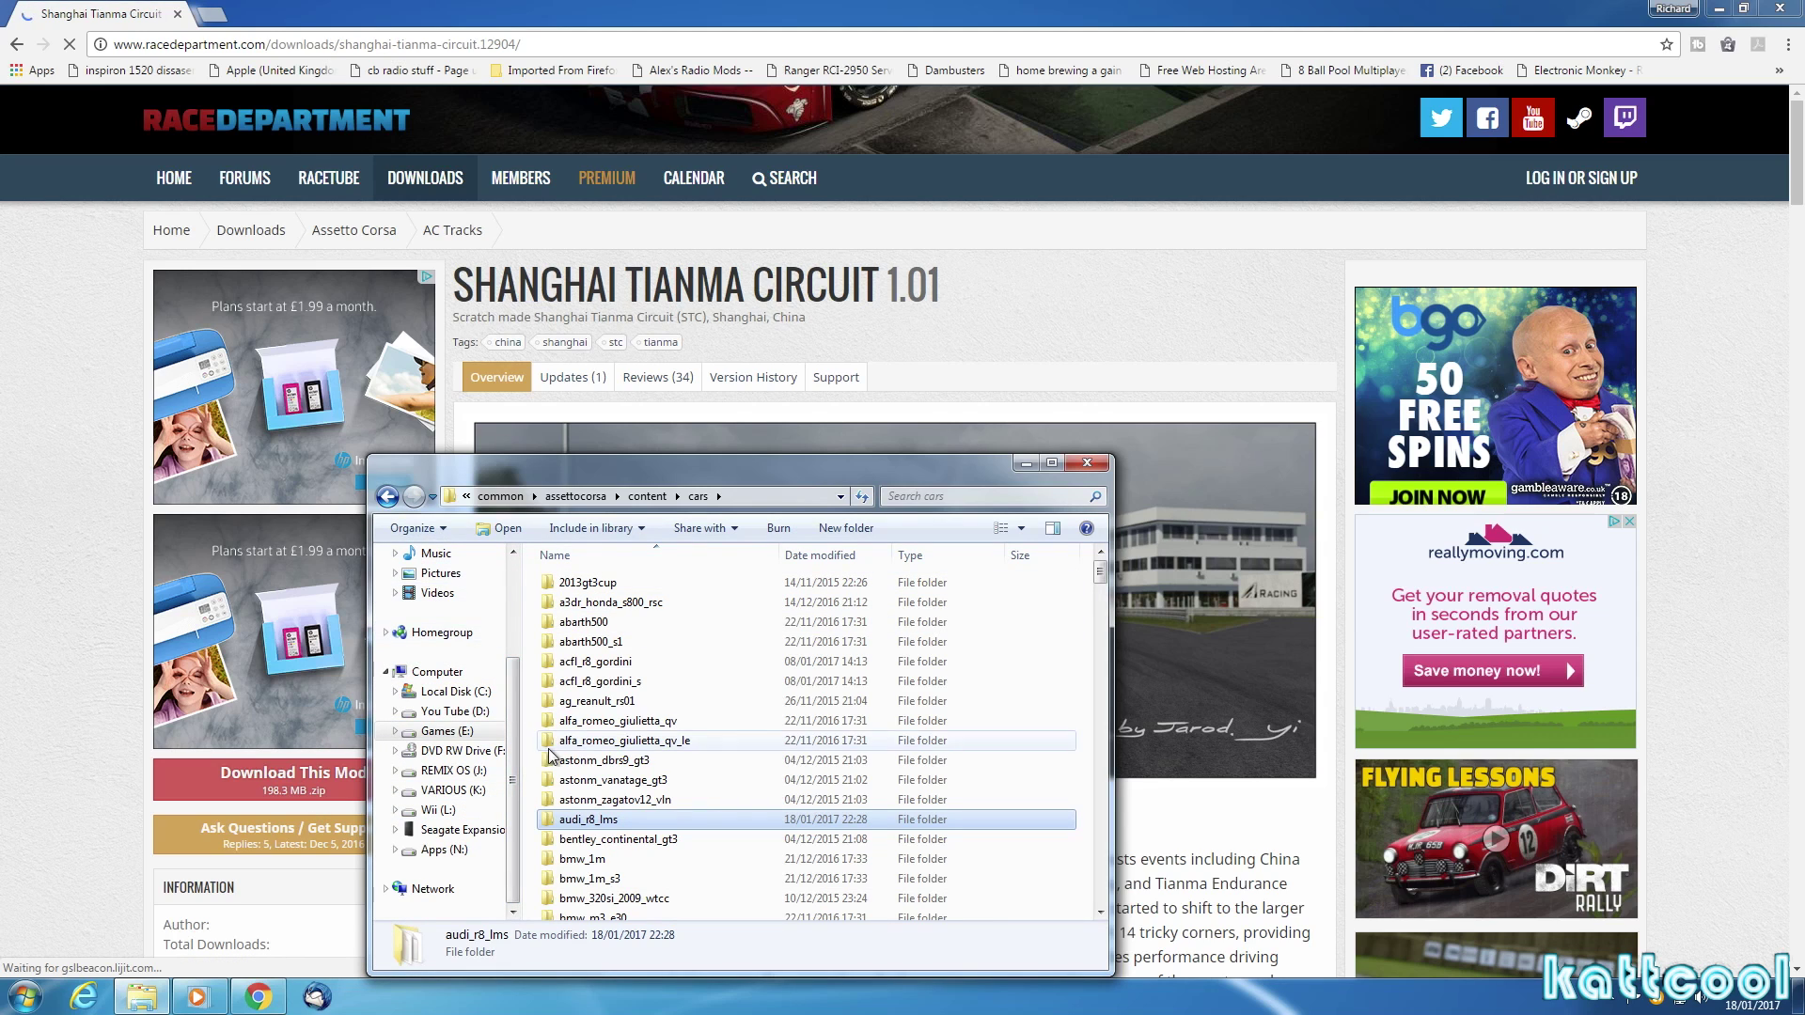
Check the inner jy_stc track folder in K:\downloads\Downloads\jy_stc and copy it.
left_click(453, 793)
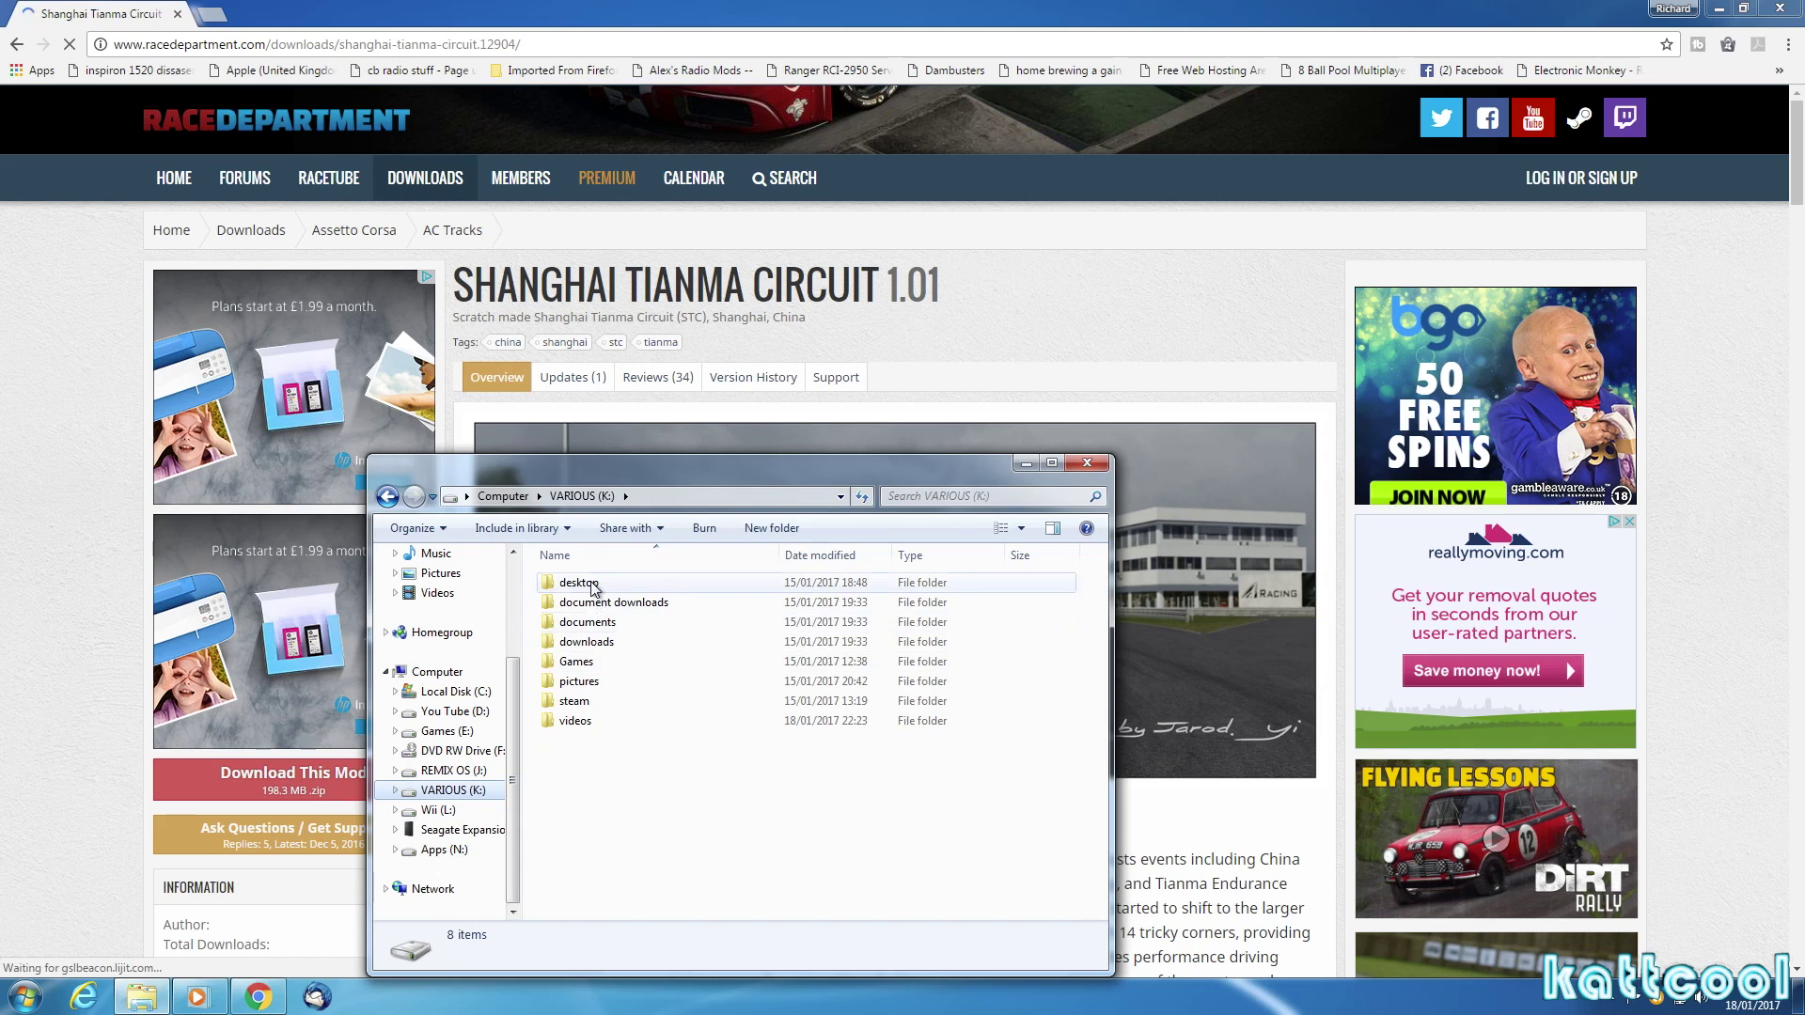
double_click(588, 643)
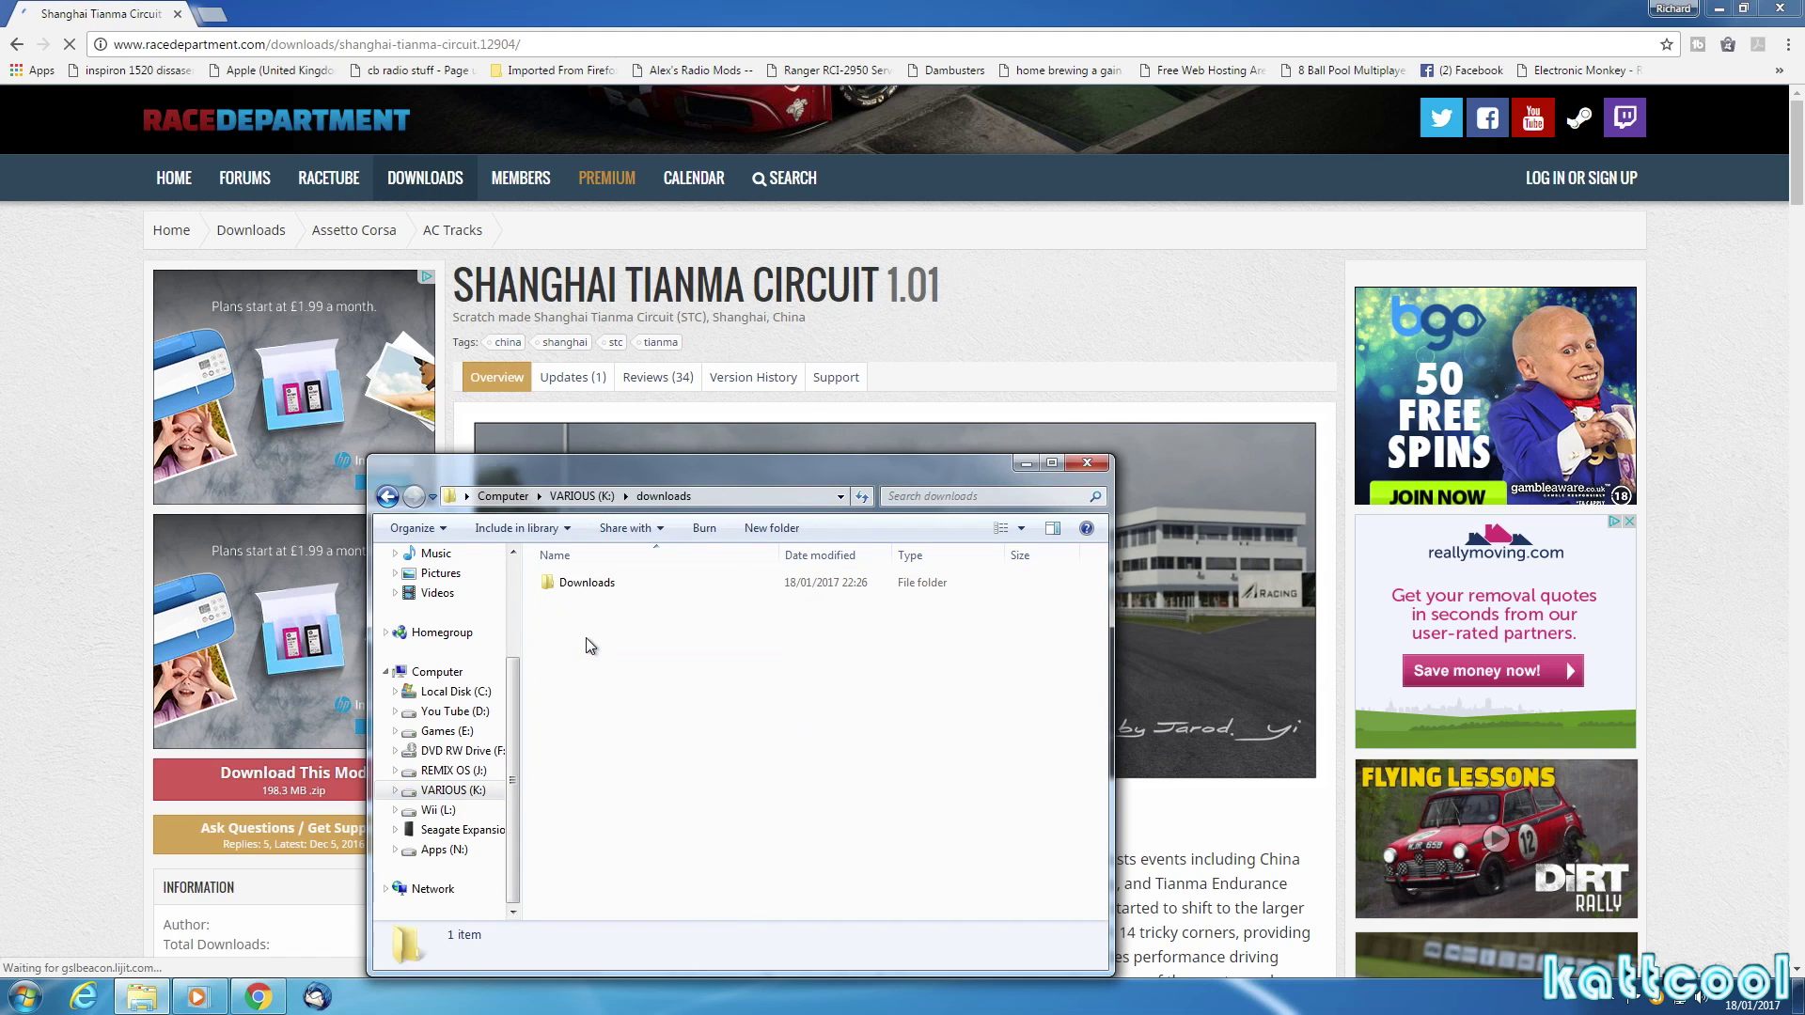
double_click(587, 582)
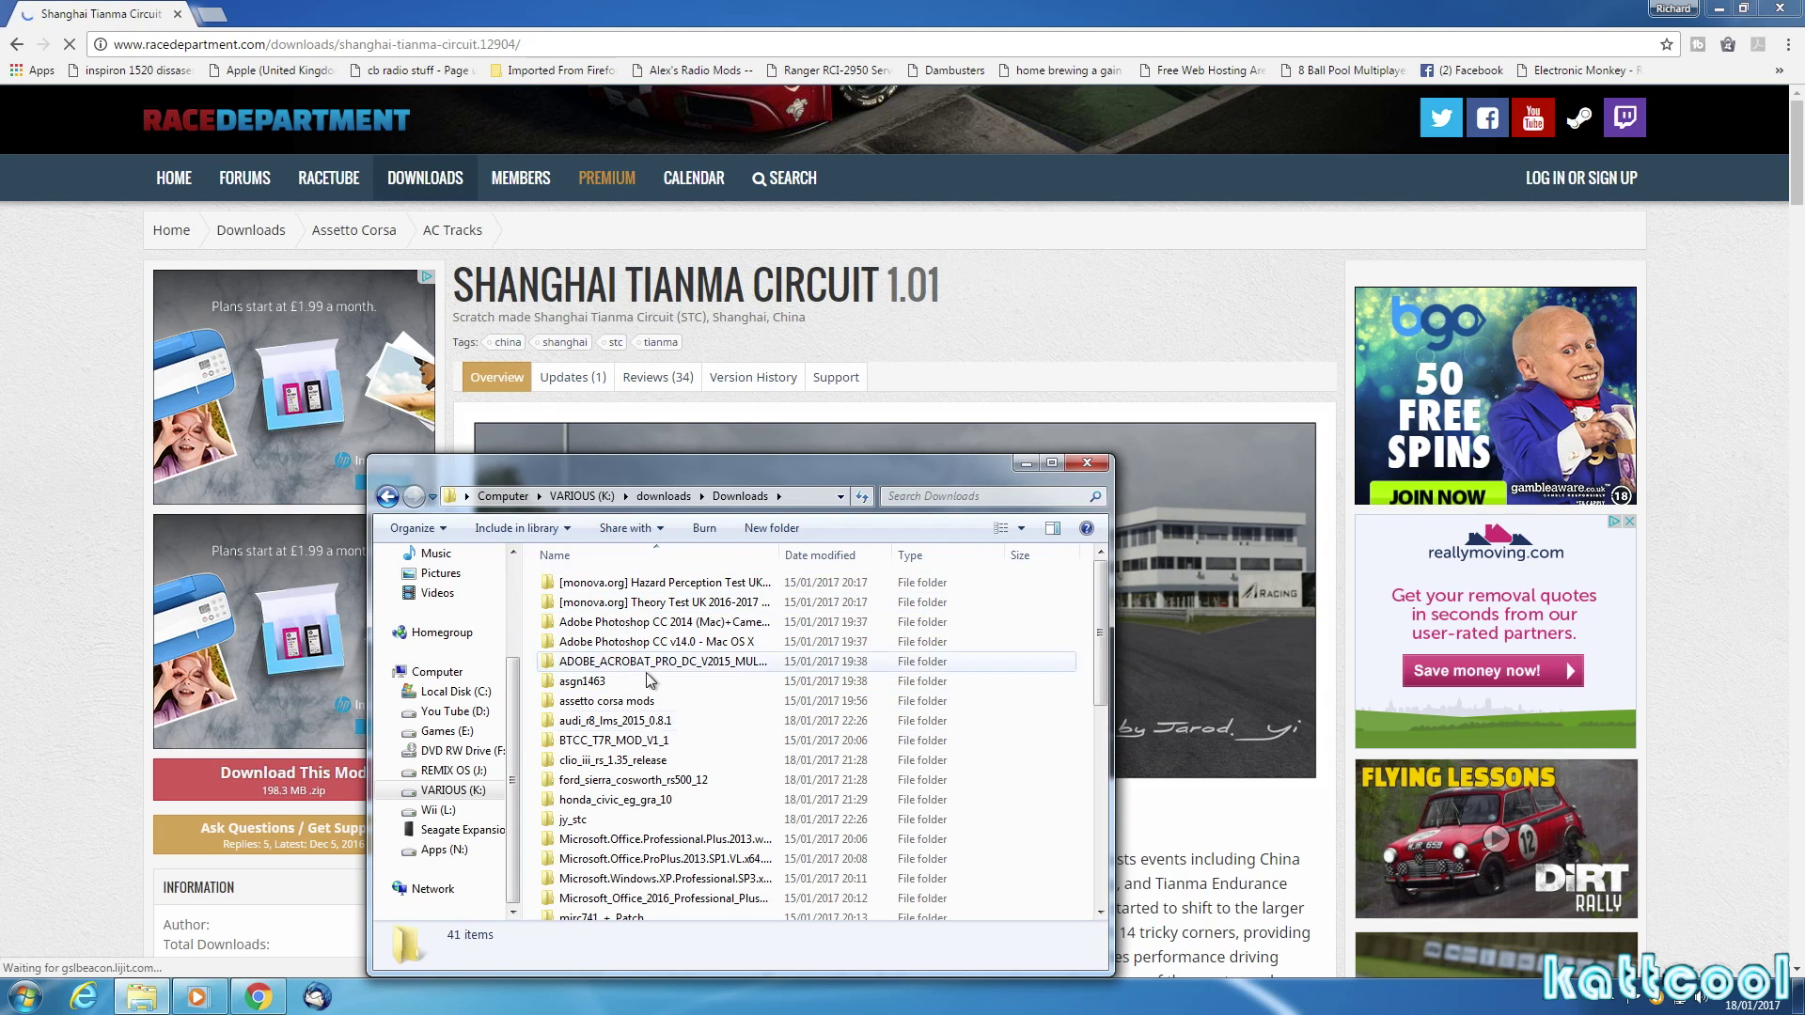
double_click(584, 824)
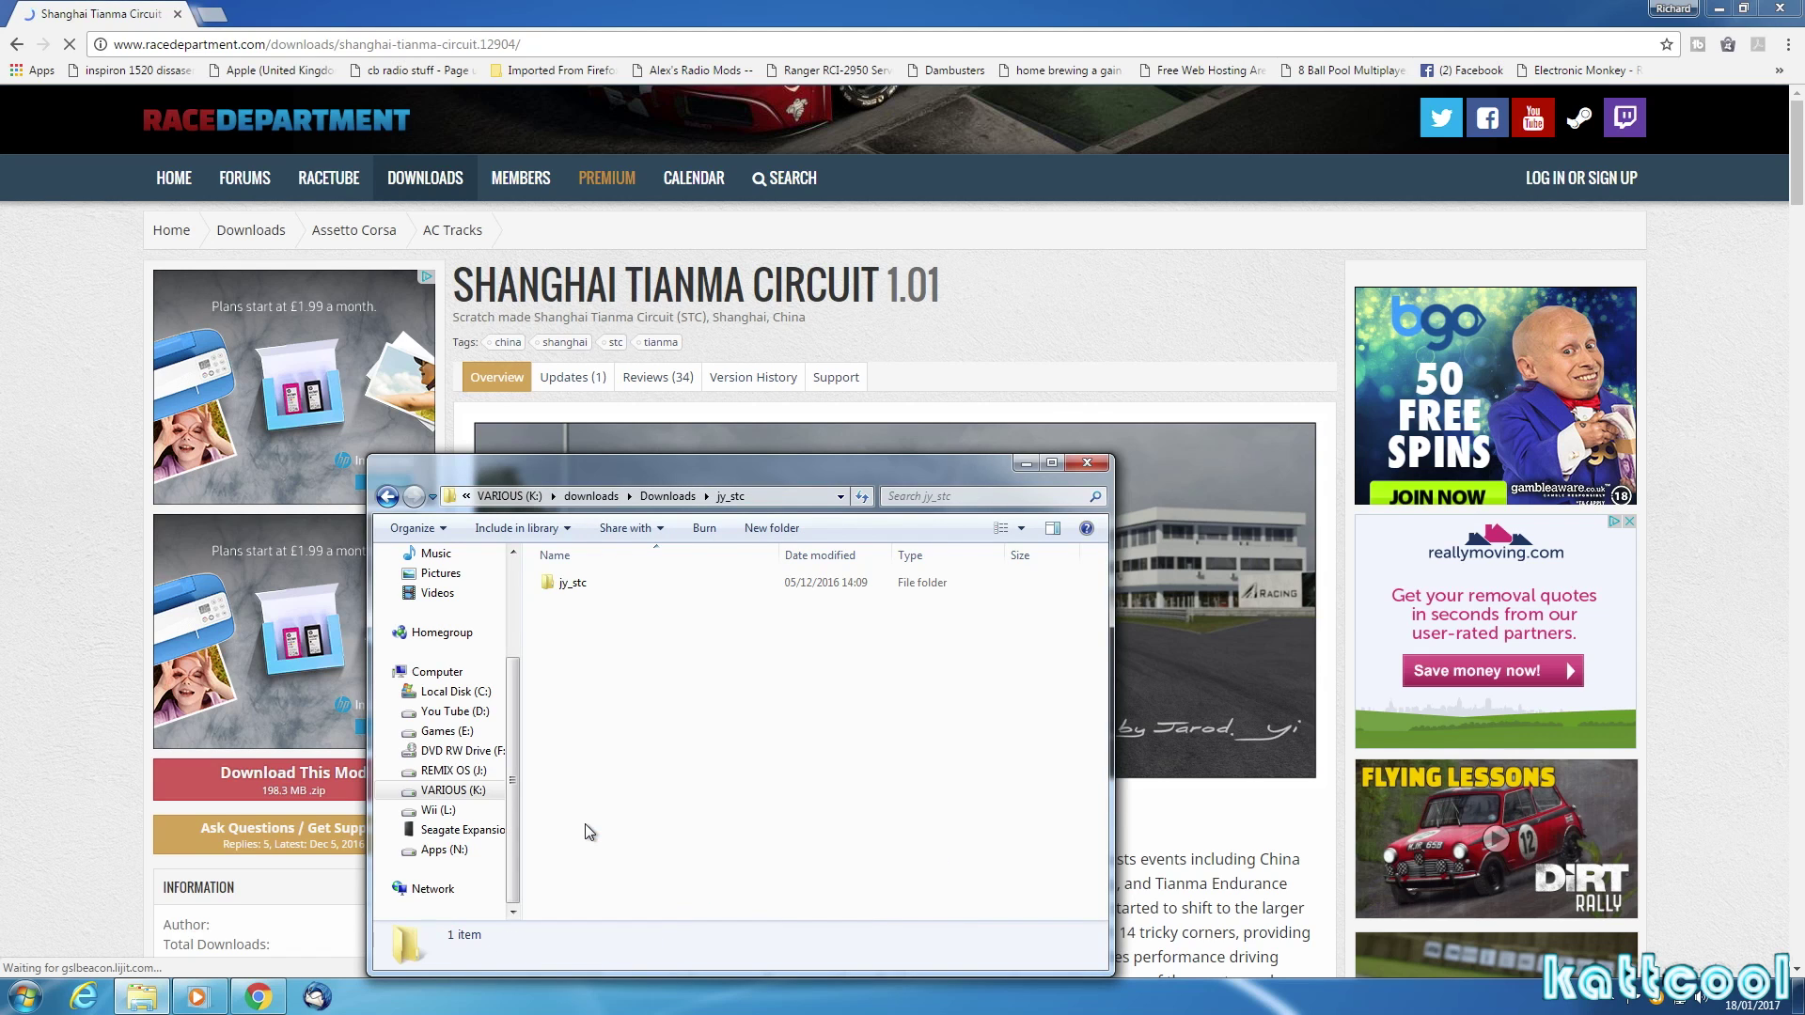
double_click(573, 584)
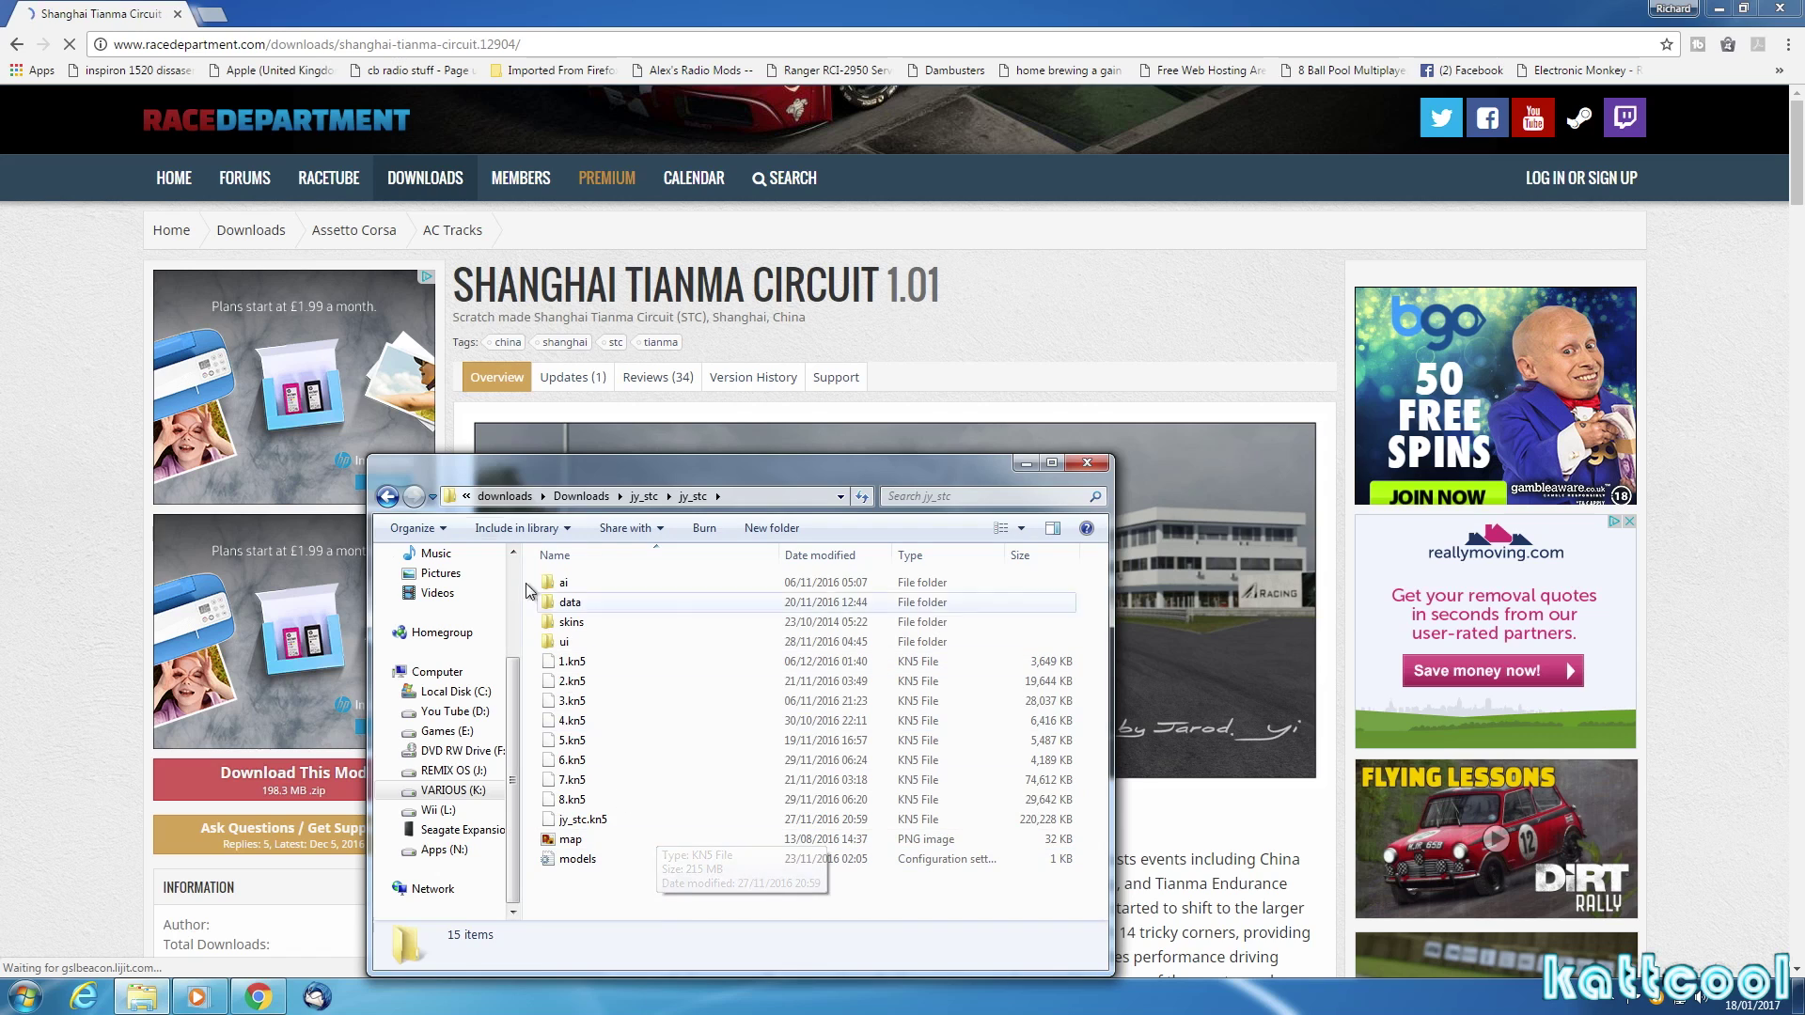
left_click(388, 496)
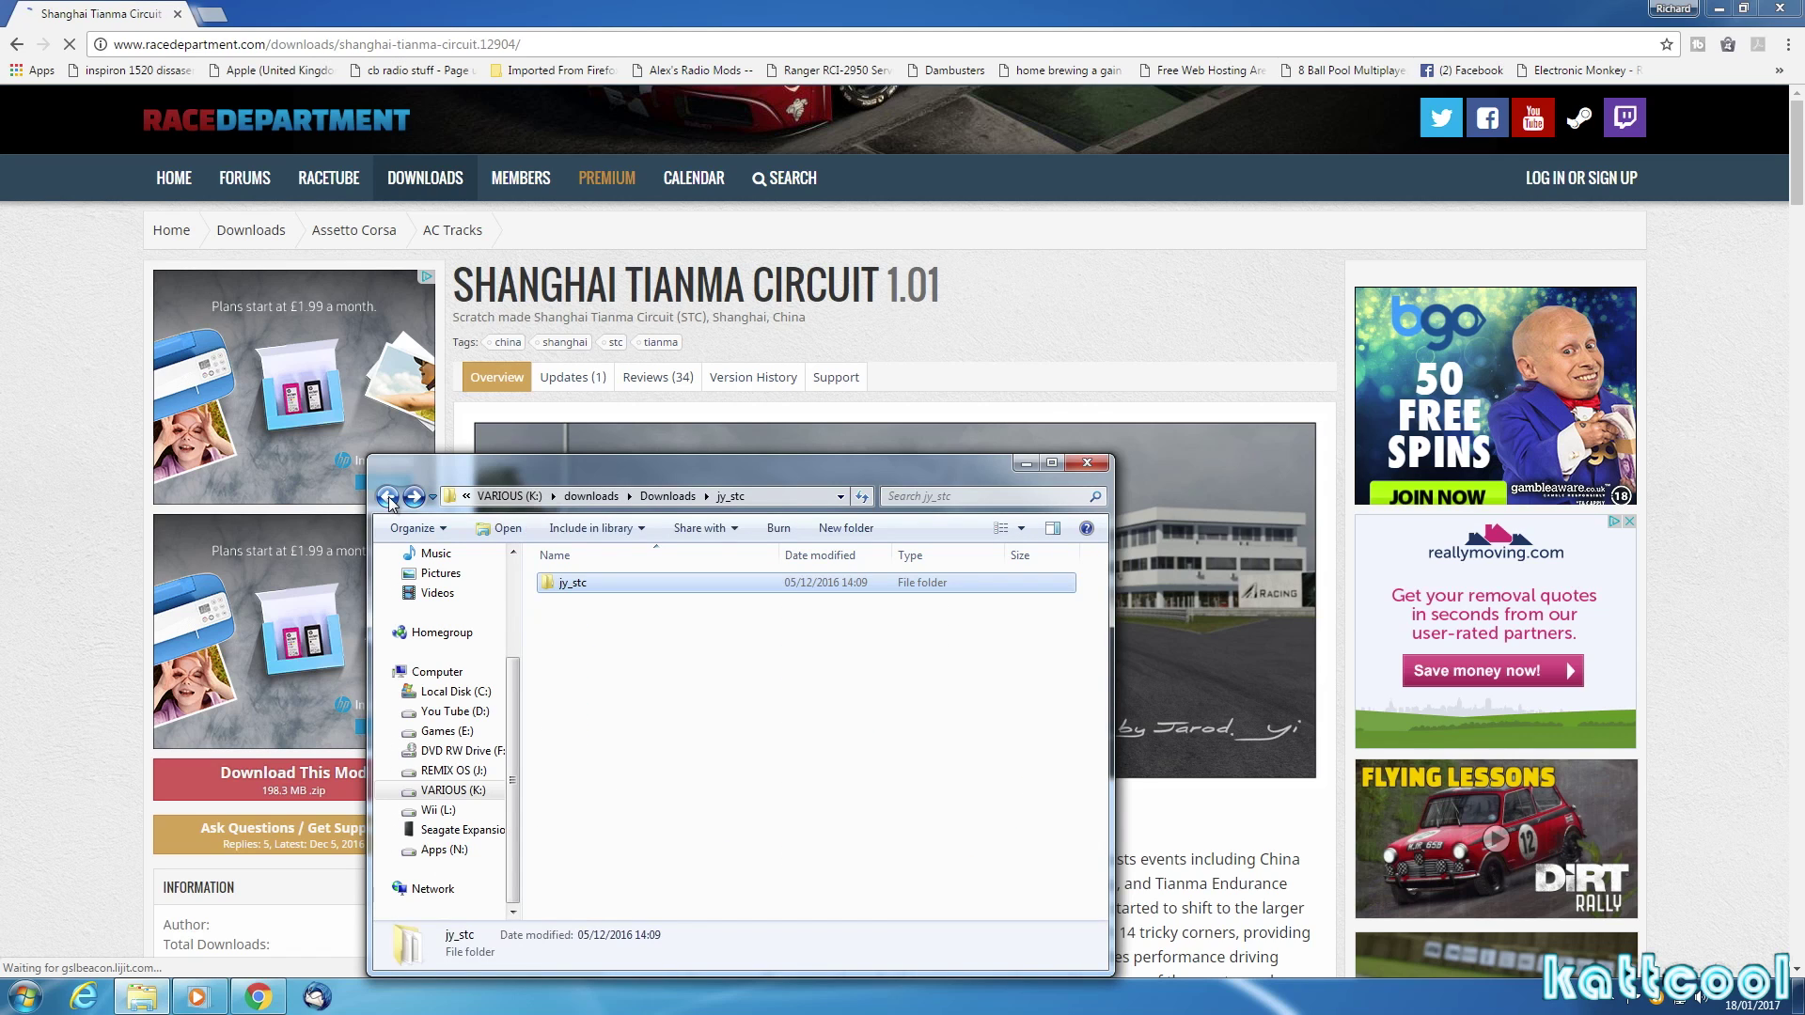
right_click(585, 583)
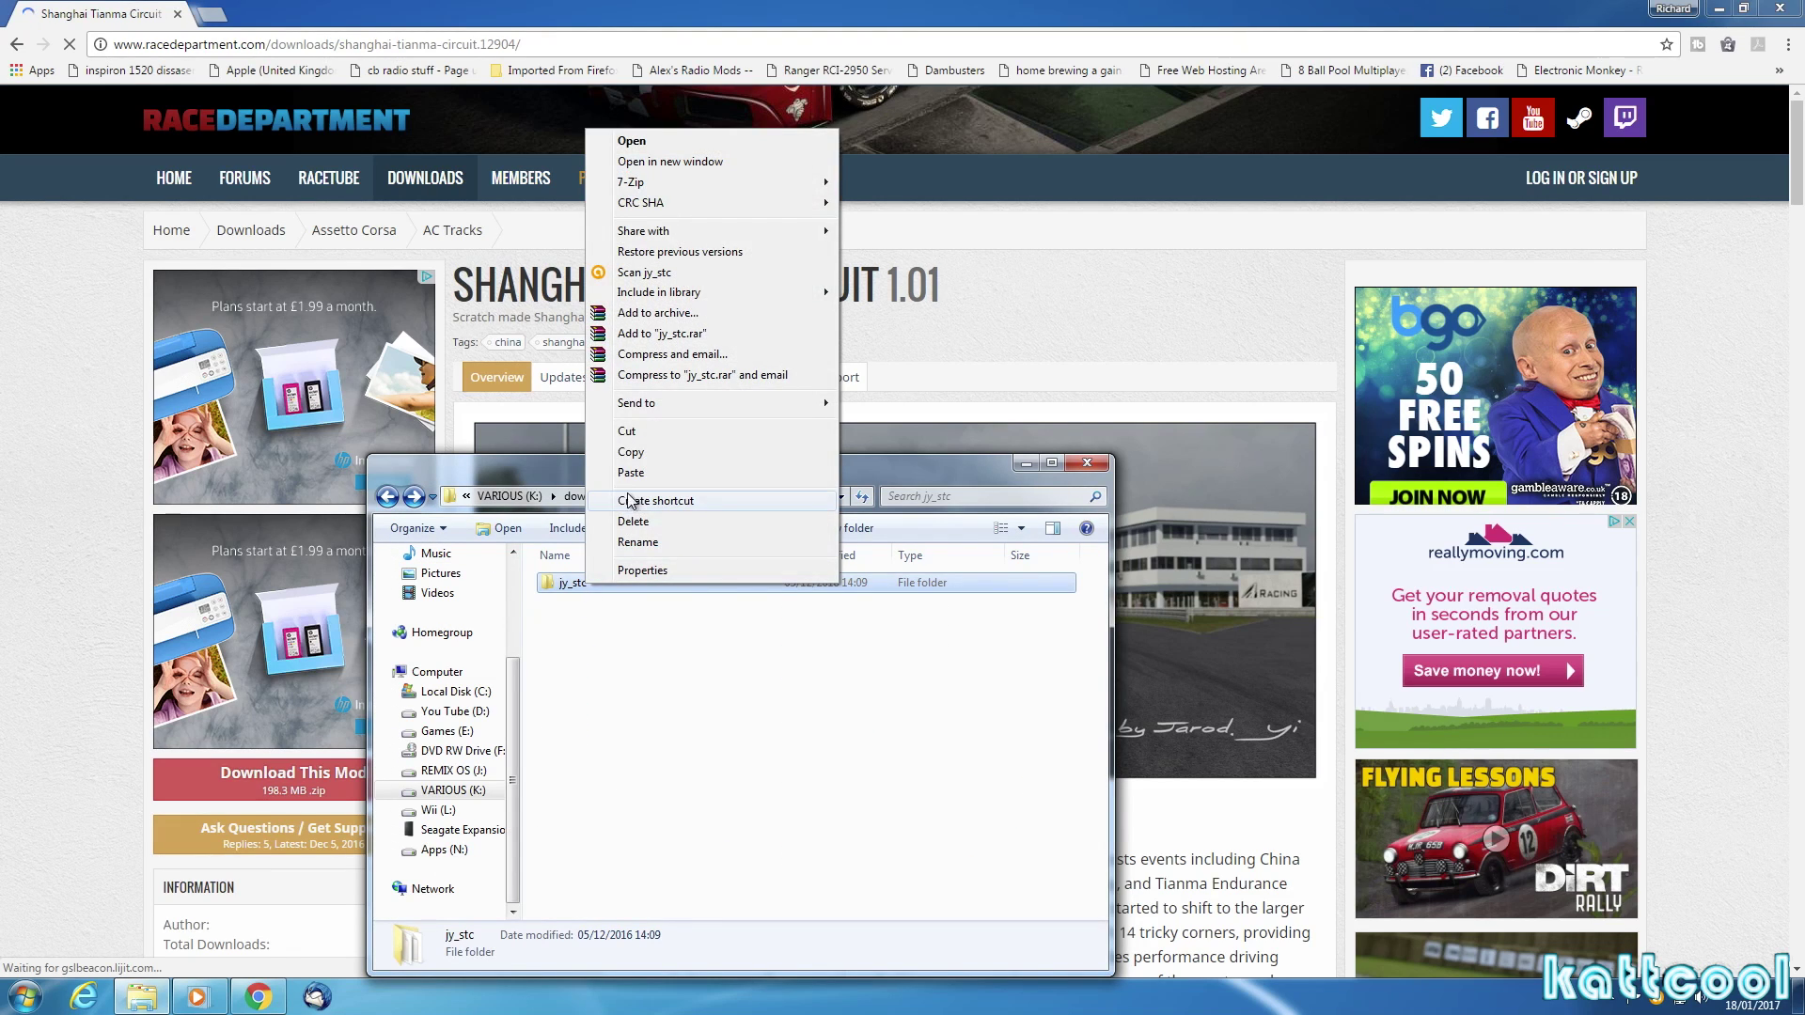
left_click(630, 453)
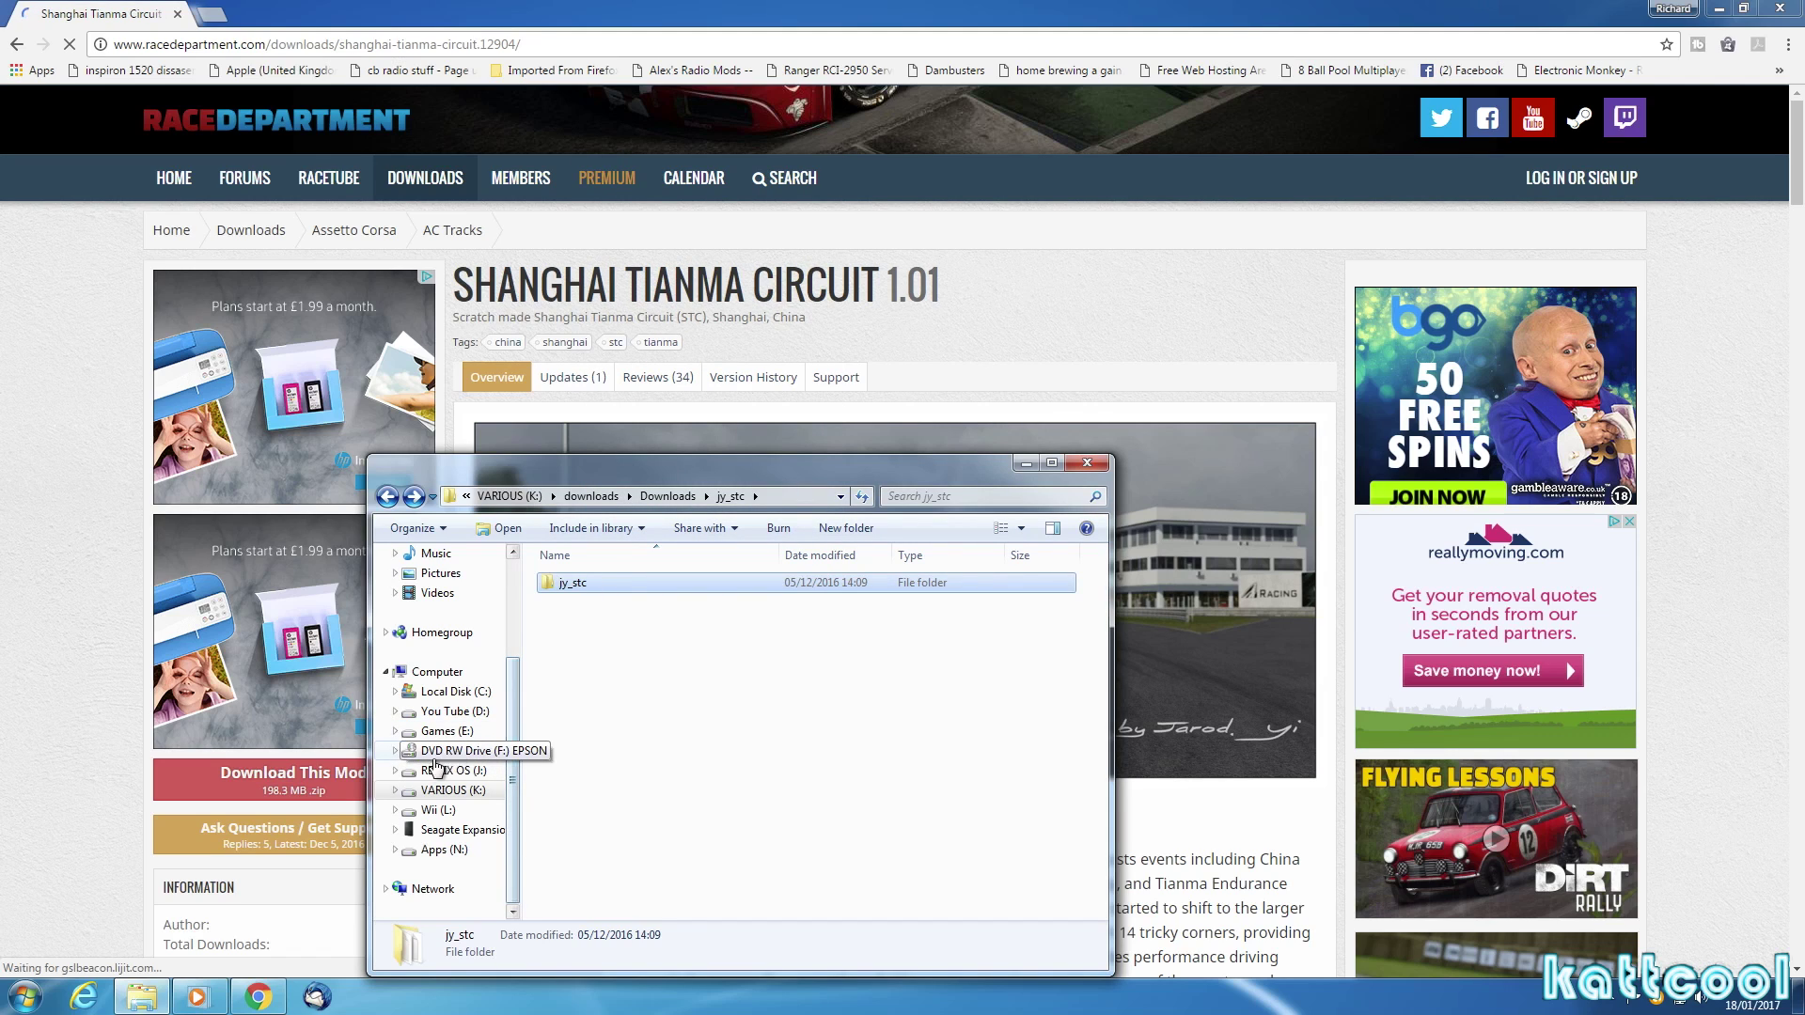
Open the game's track folder at E:\Games\steamapps\common\assettocorsa\content\tracks.
left_click(432, 795)
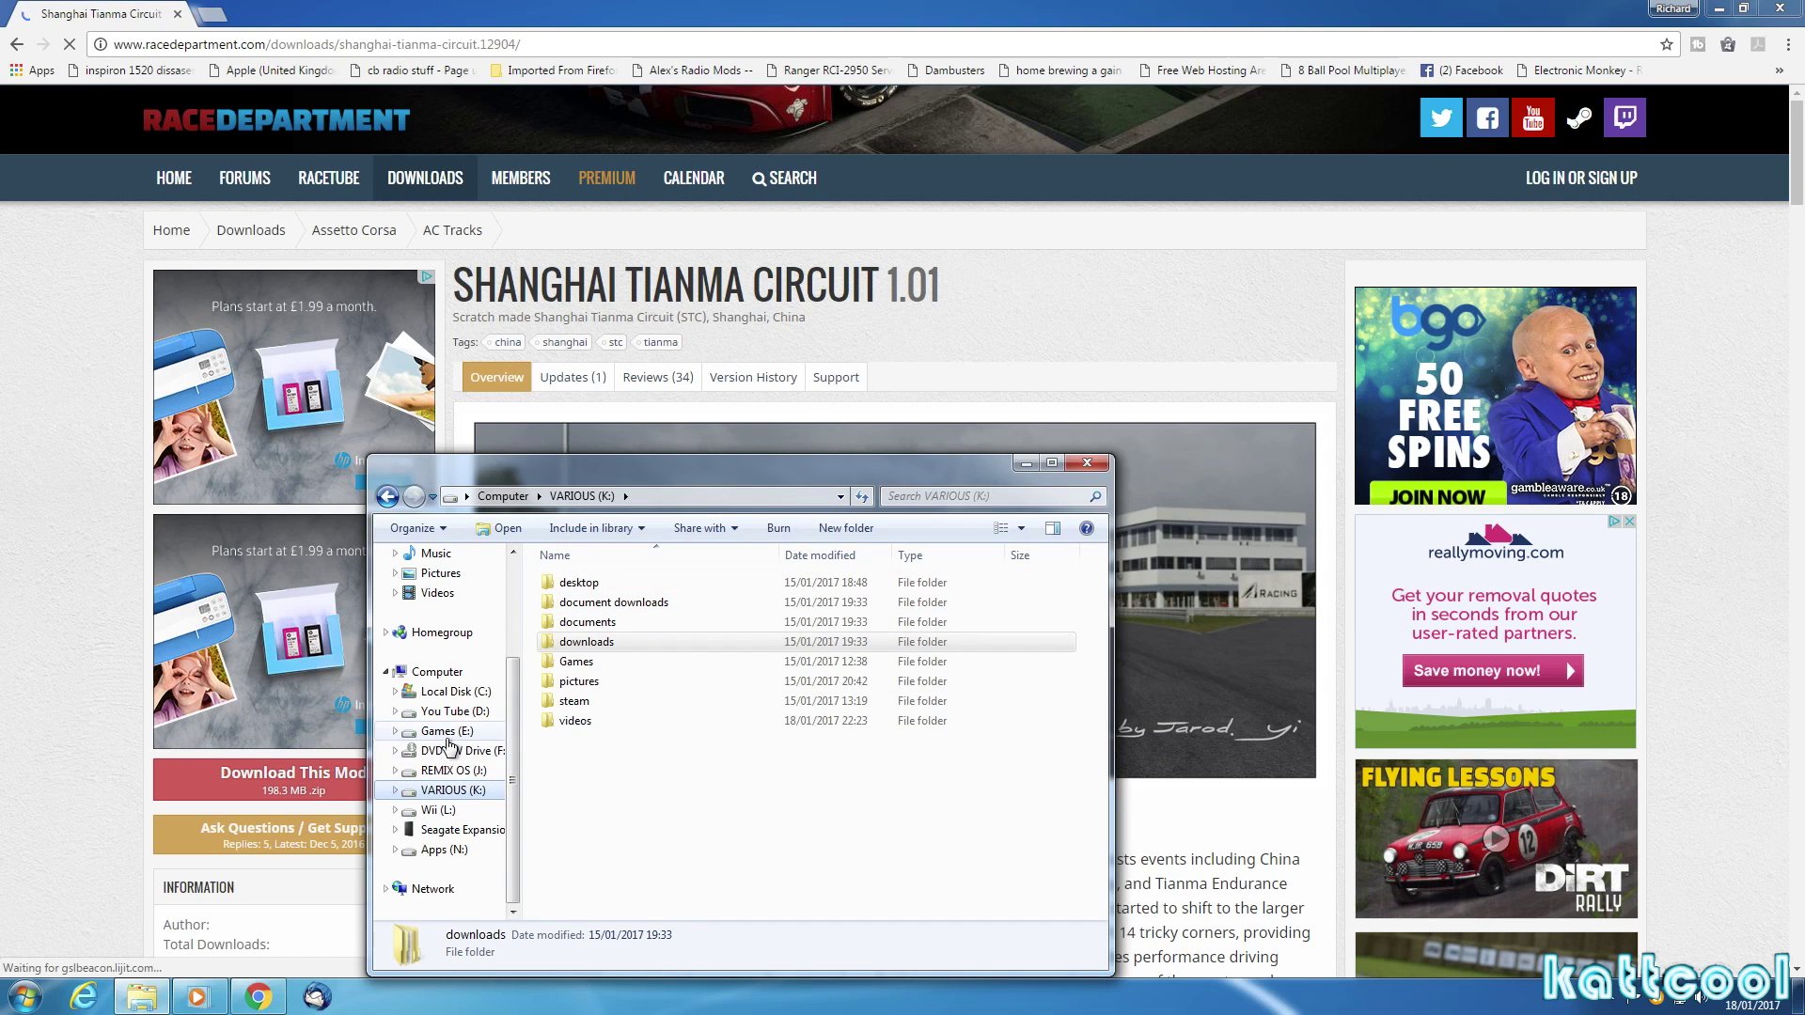
left_click(443, 732)
double_click(569, 583)
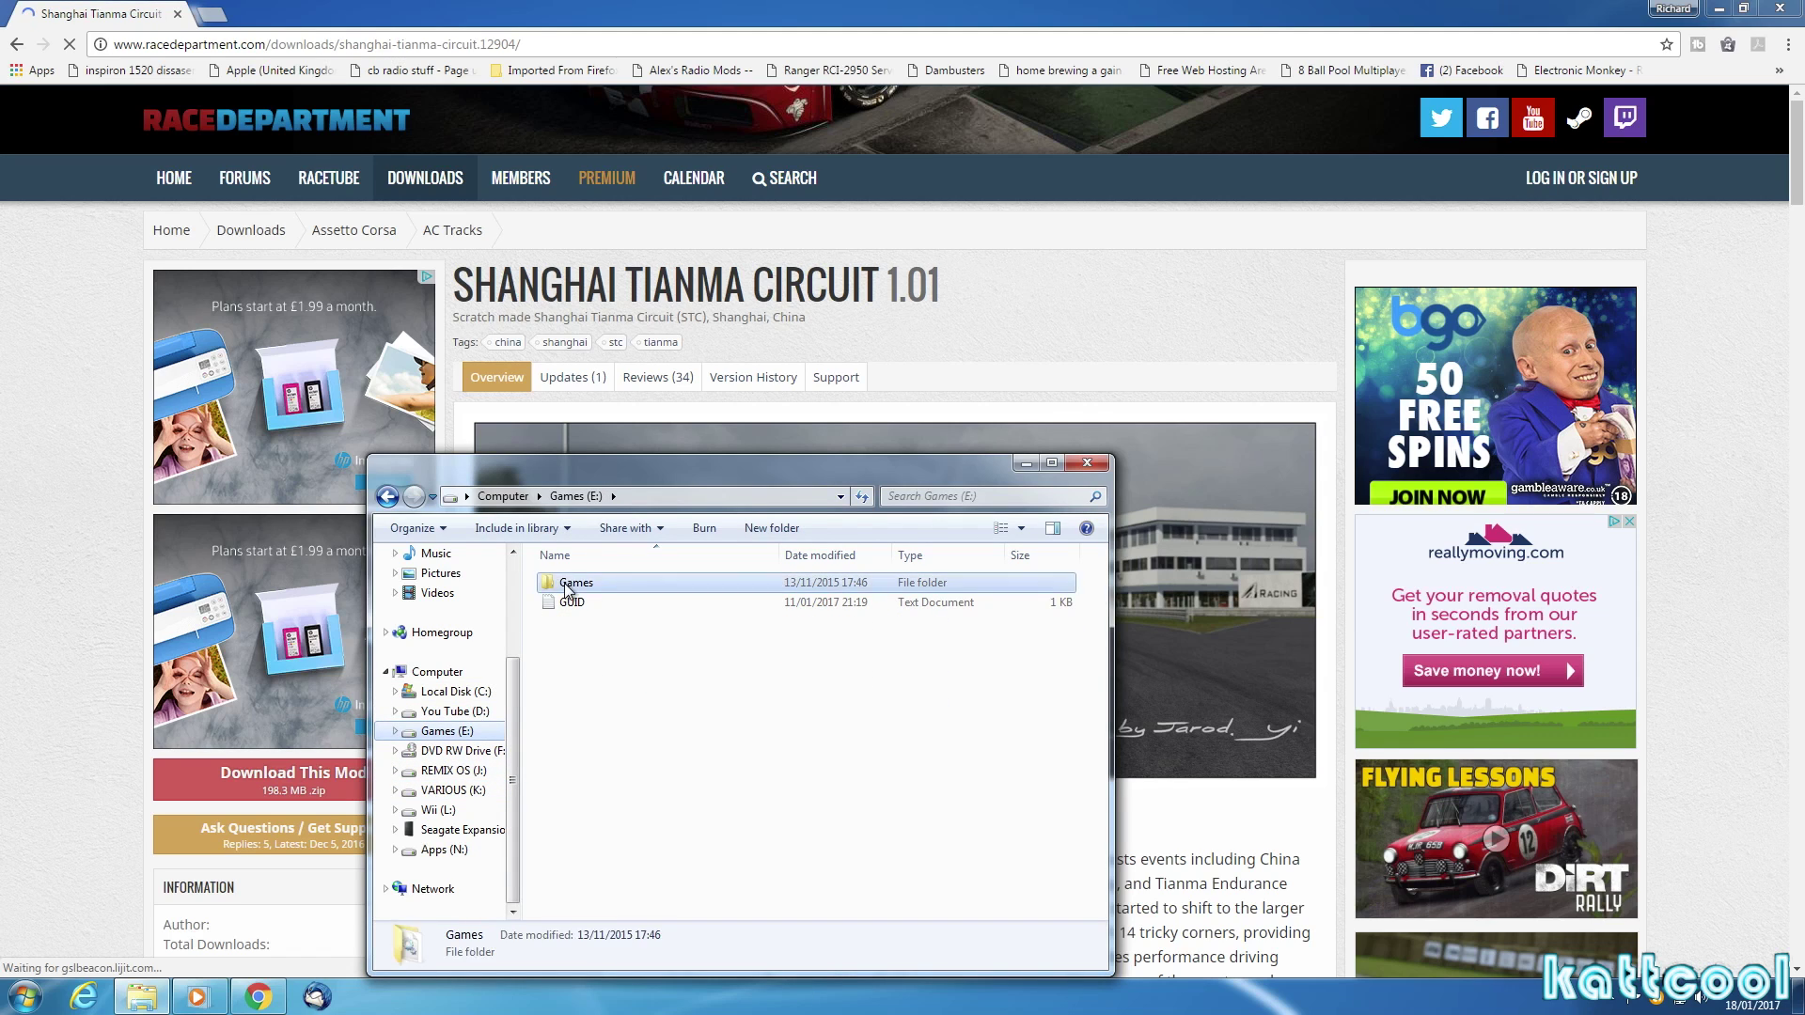
double_click(569, 585)
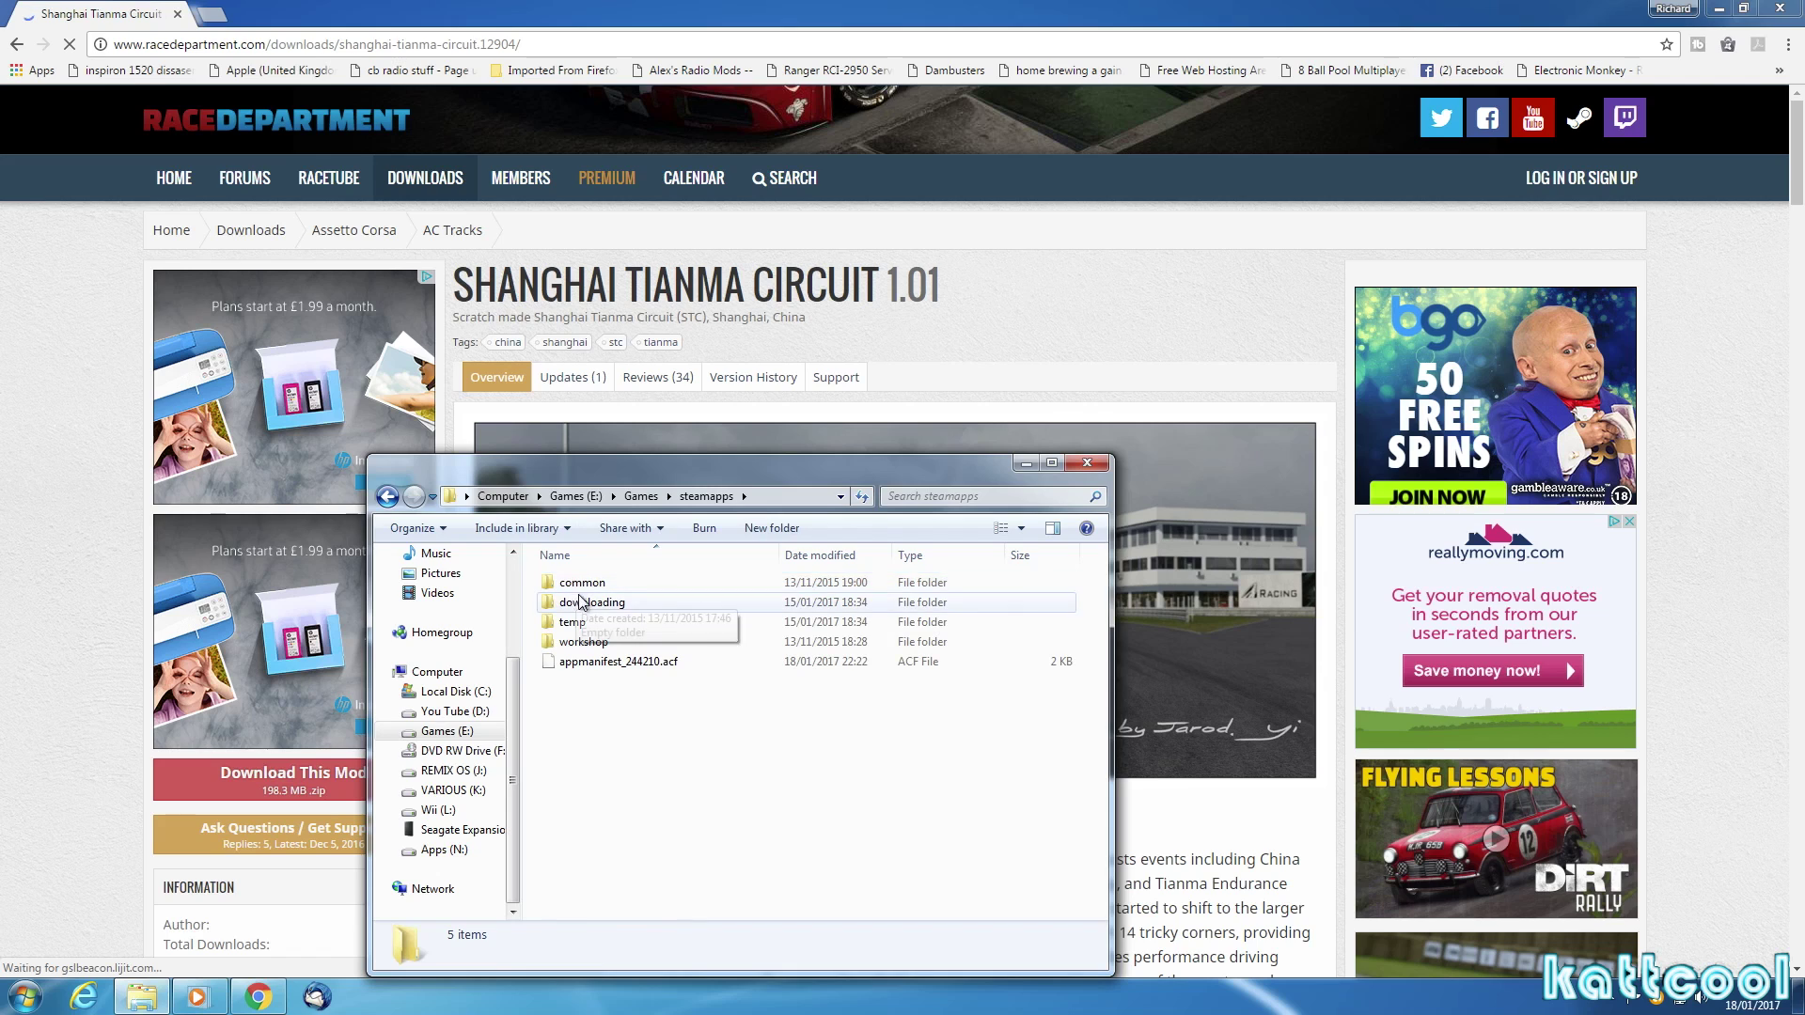
left_click(586, 585)
double_click(586, 584)
double_click(586, 585)
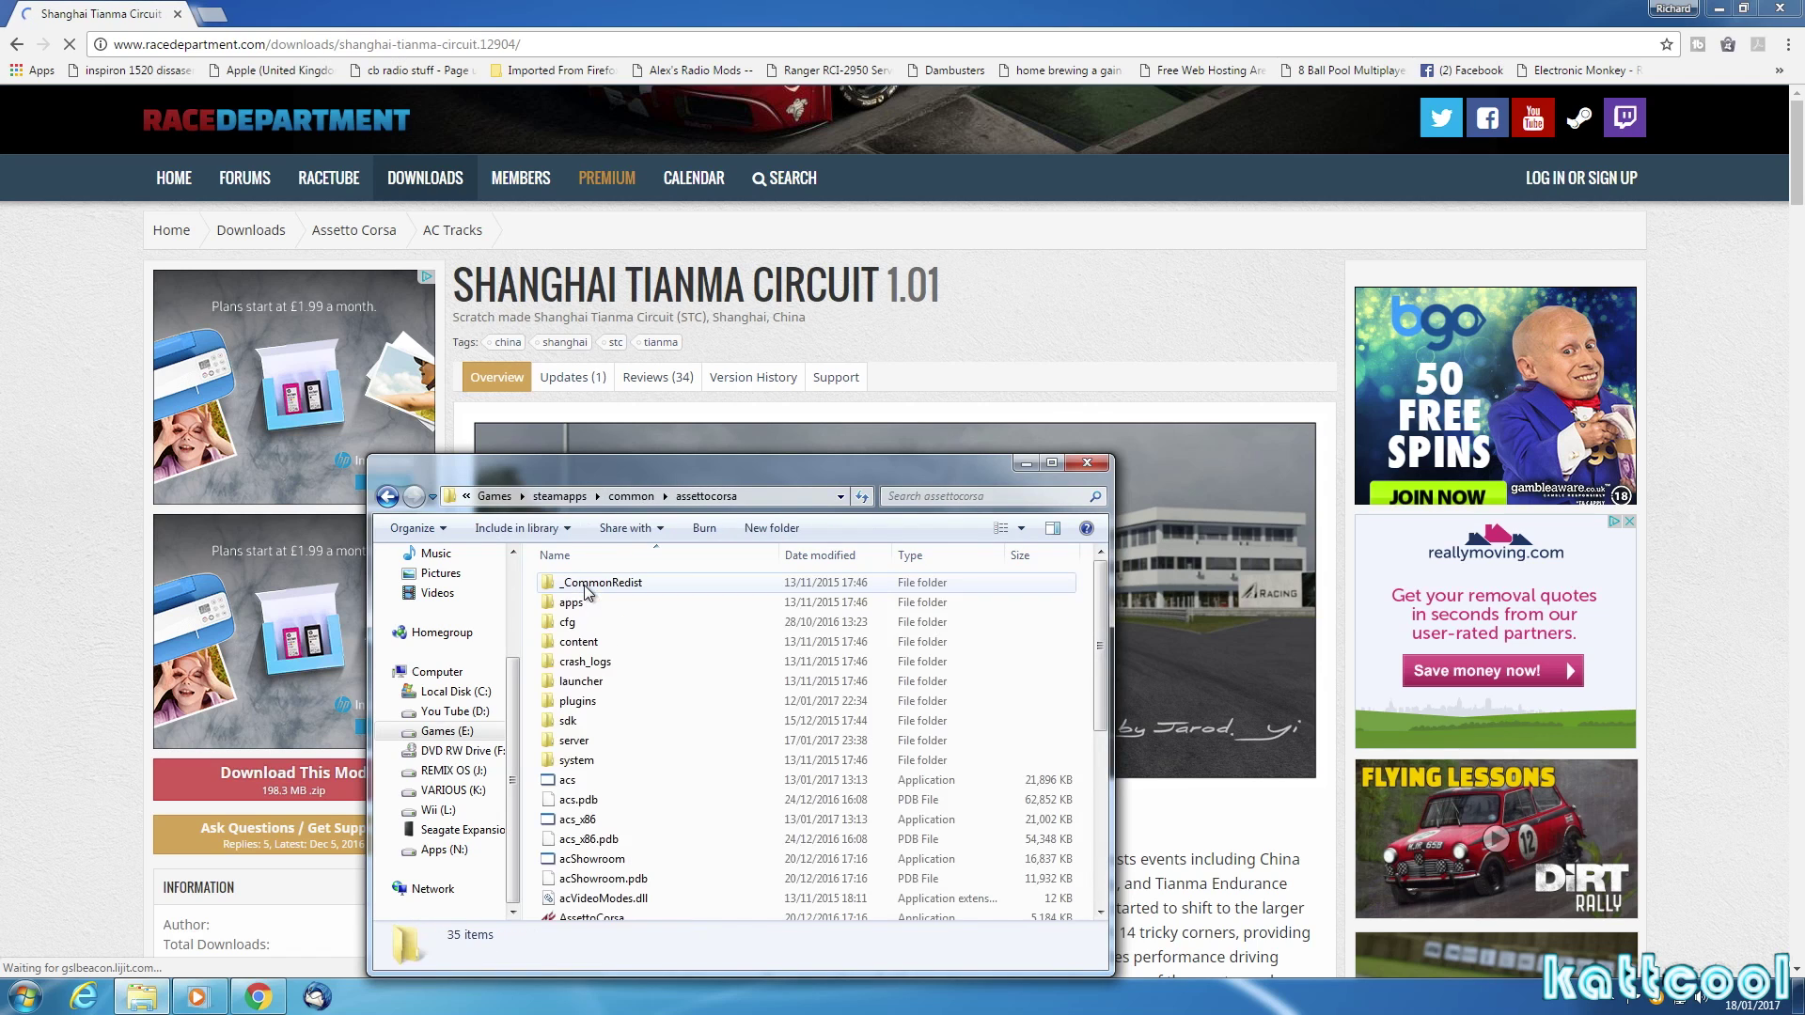
double_click(573, 644)
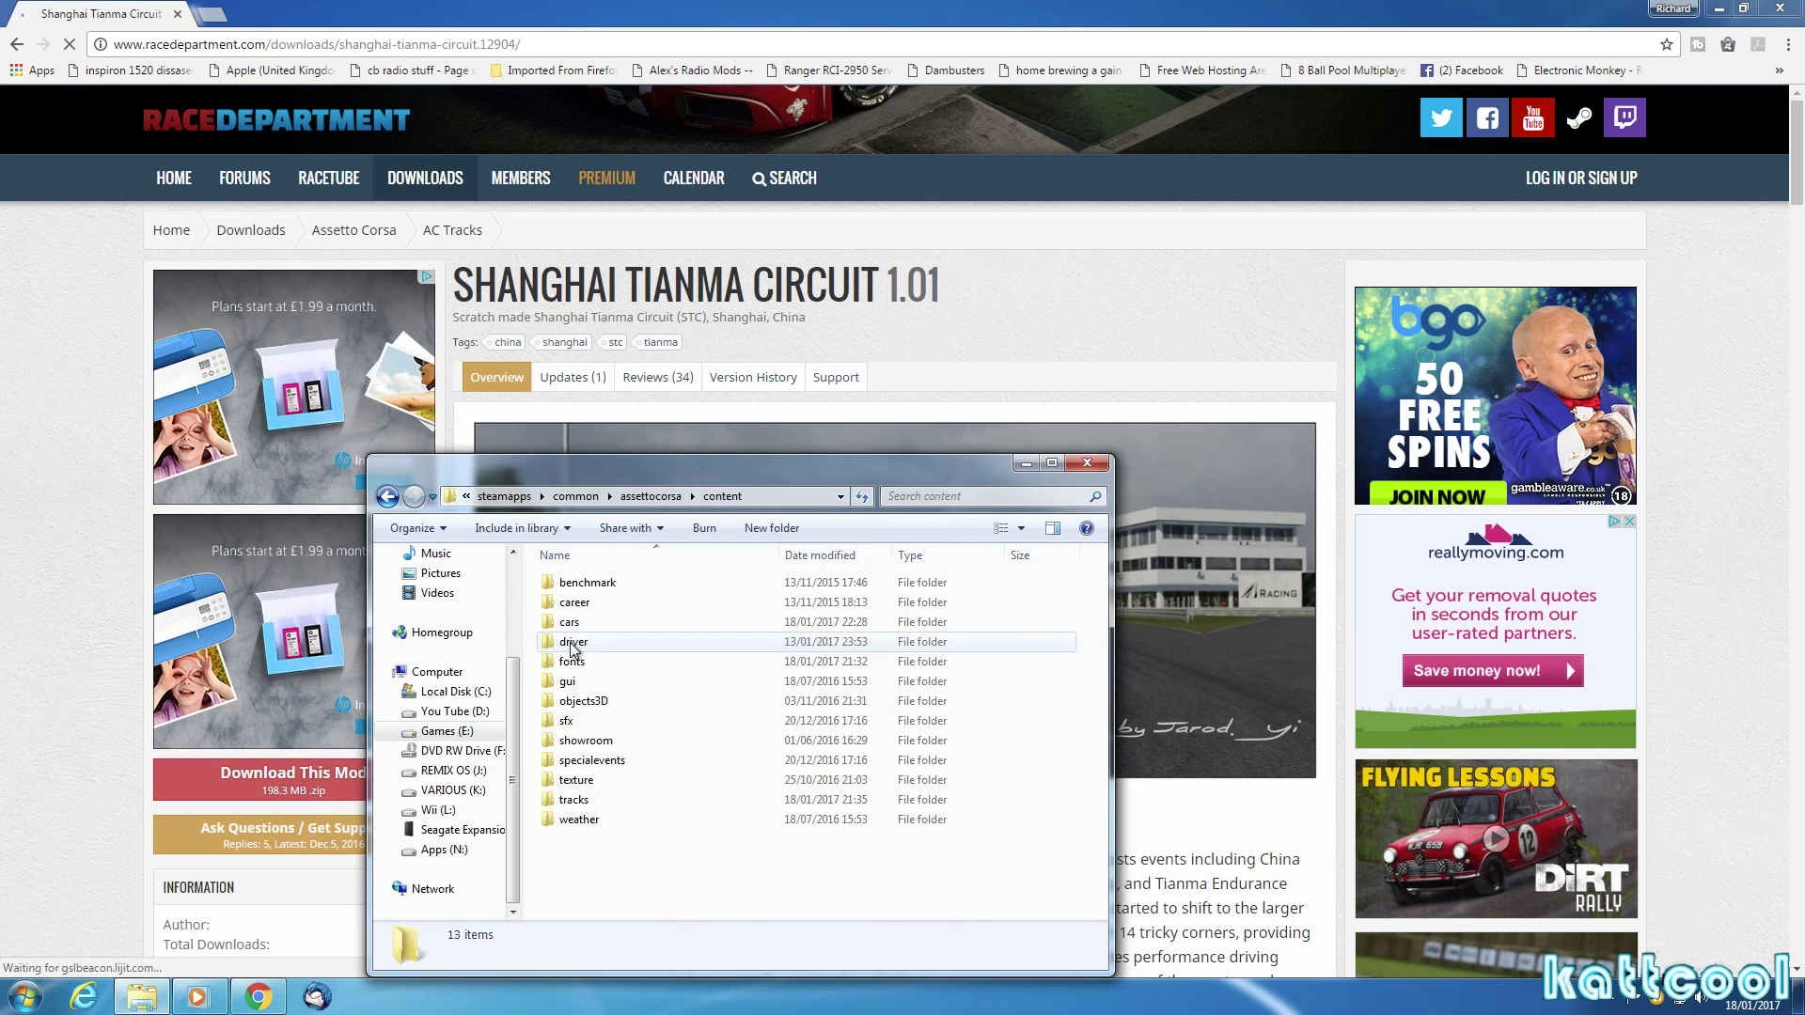
double_click(565, 801)
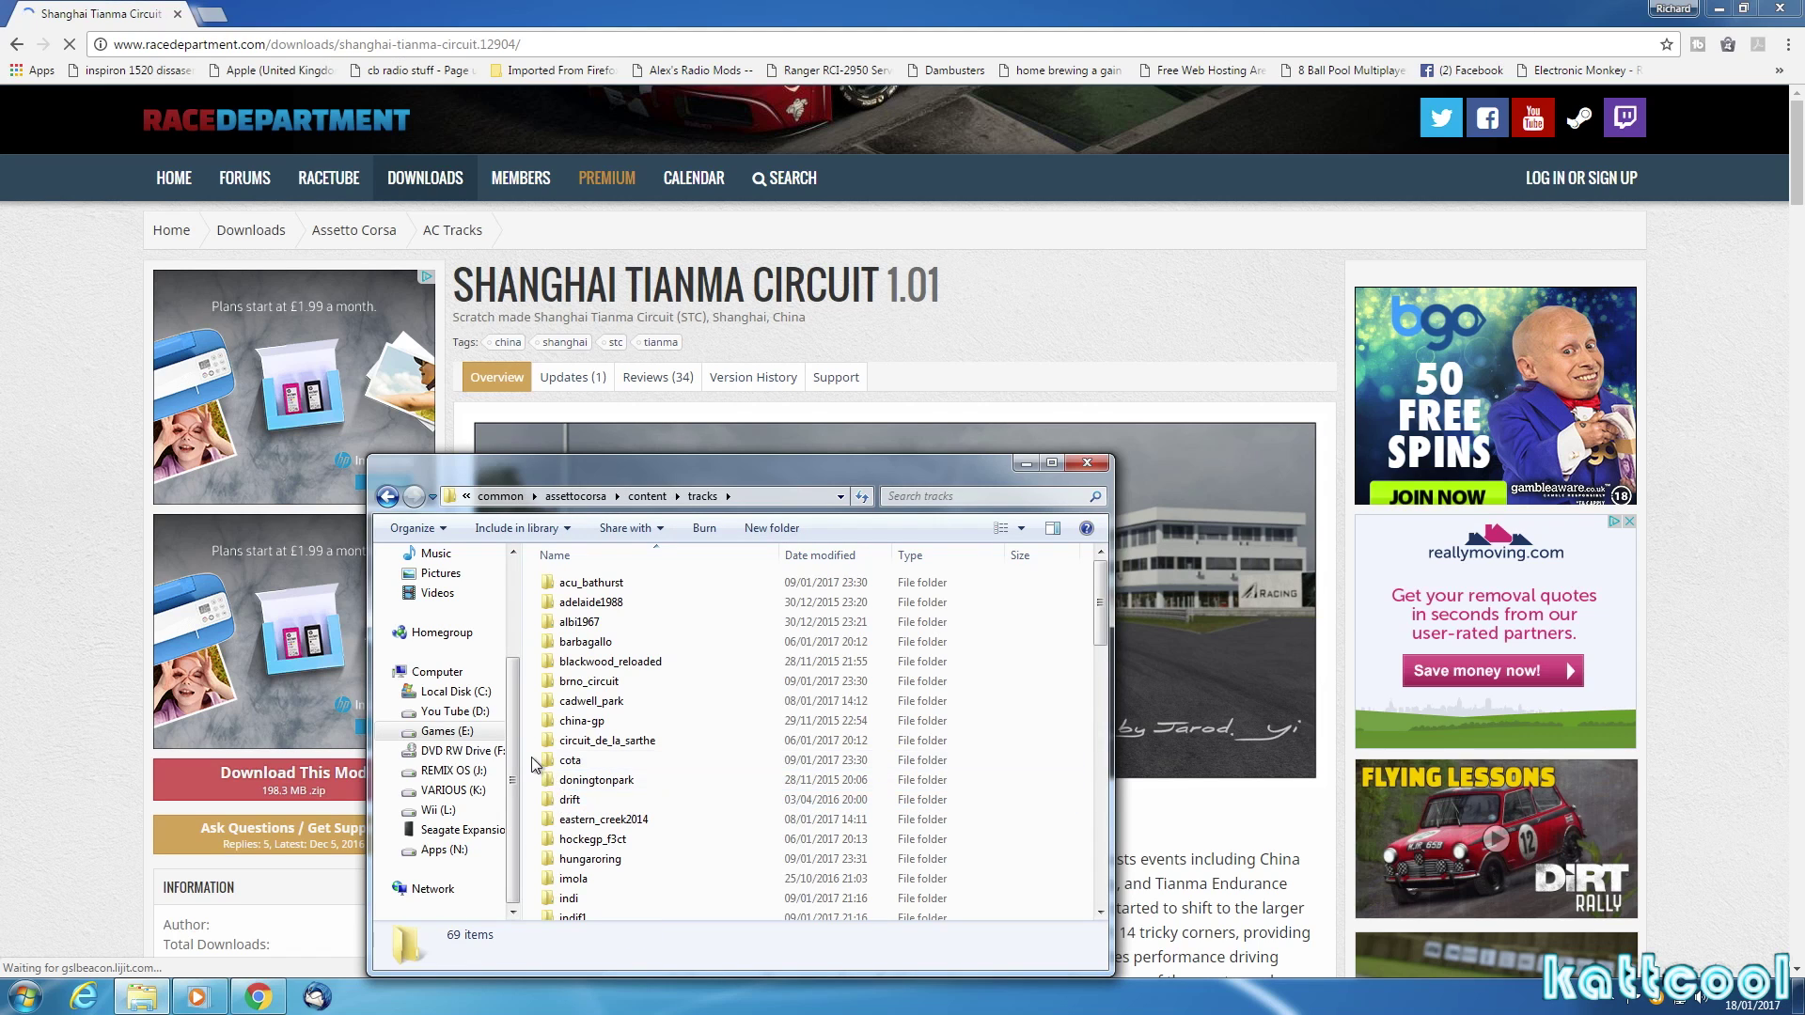
Paste the copied jy_stc folder into the game's tracks folder and close the file window.
right_click(529, 757)
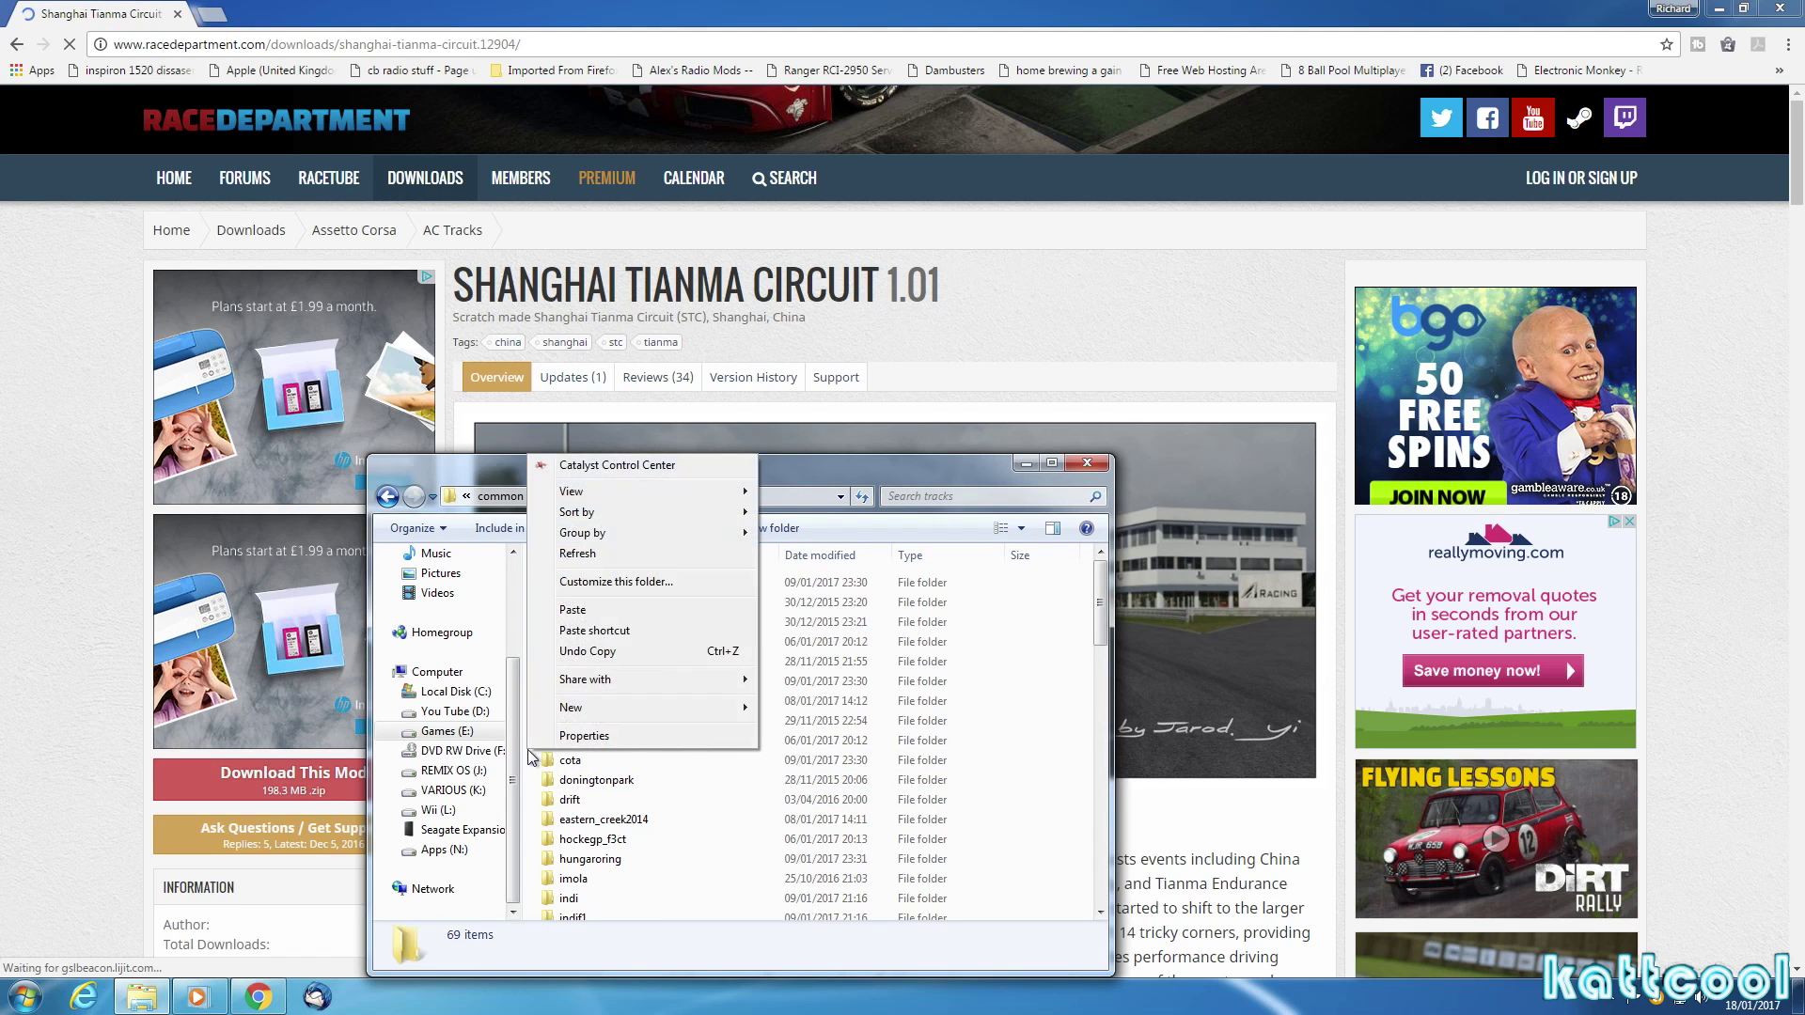
left_click(585, 612)
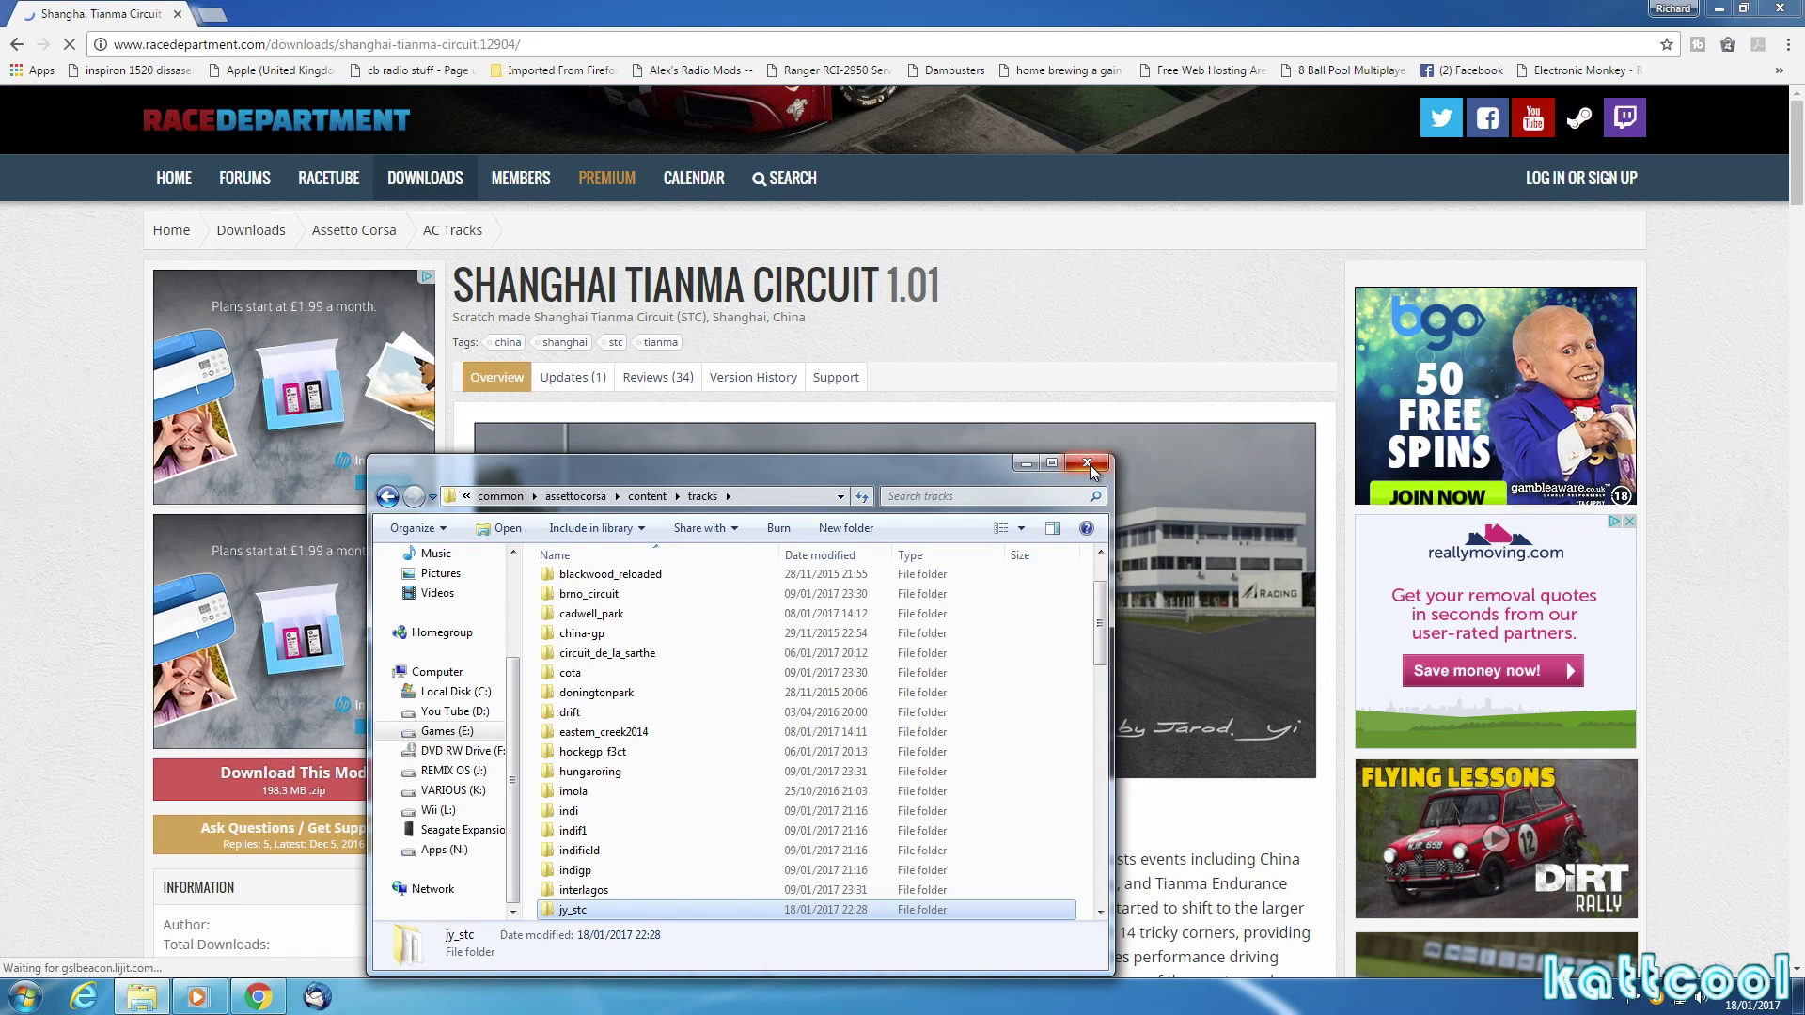
left_click(1087, 464)
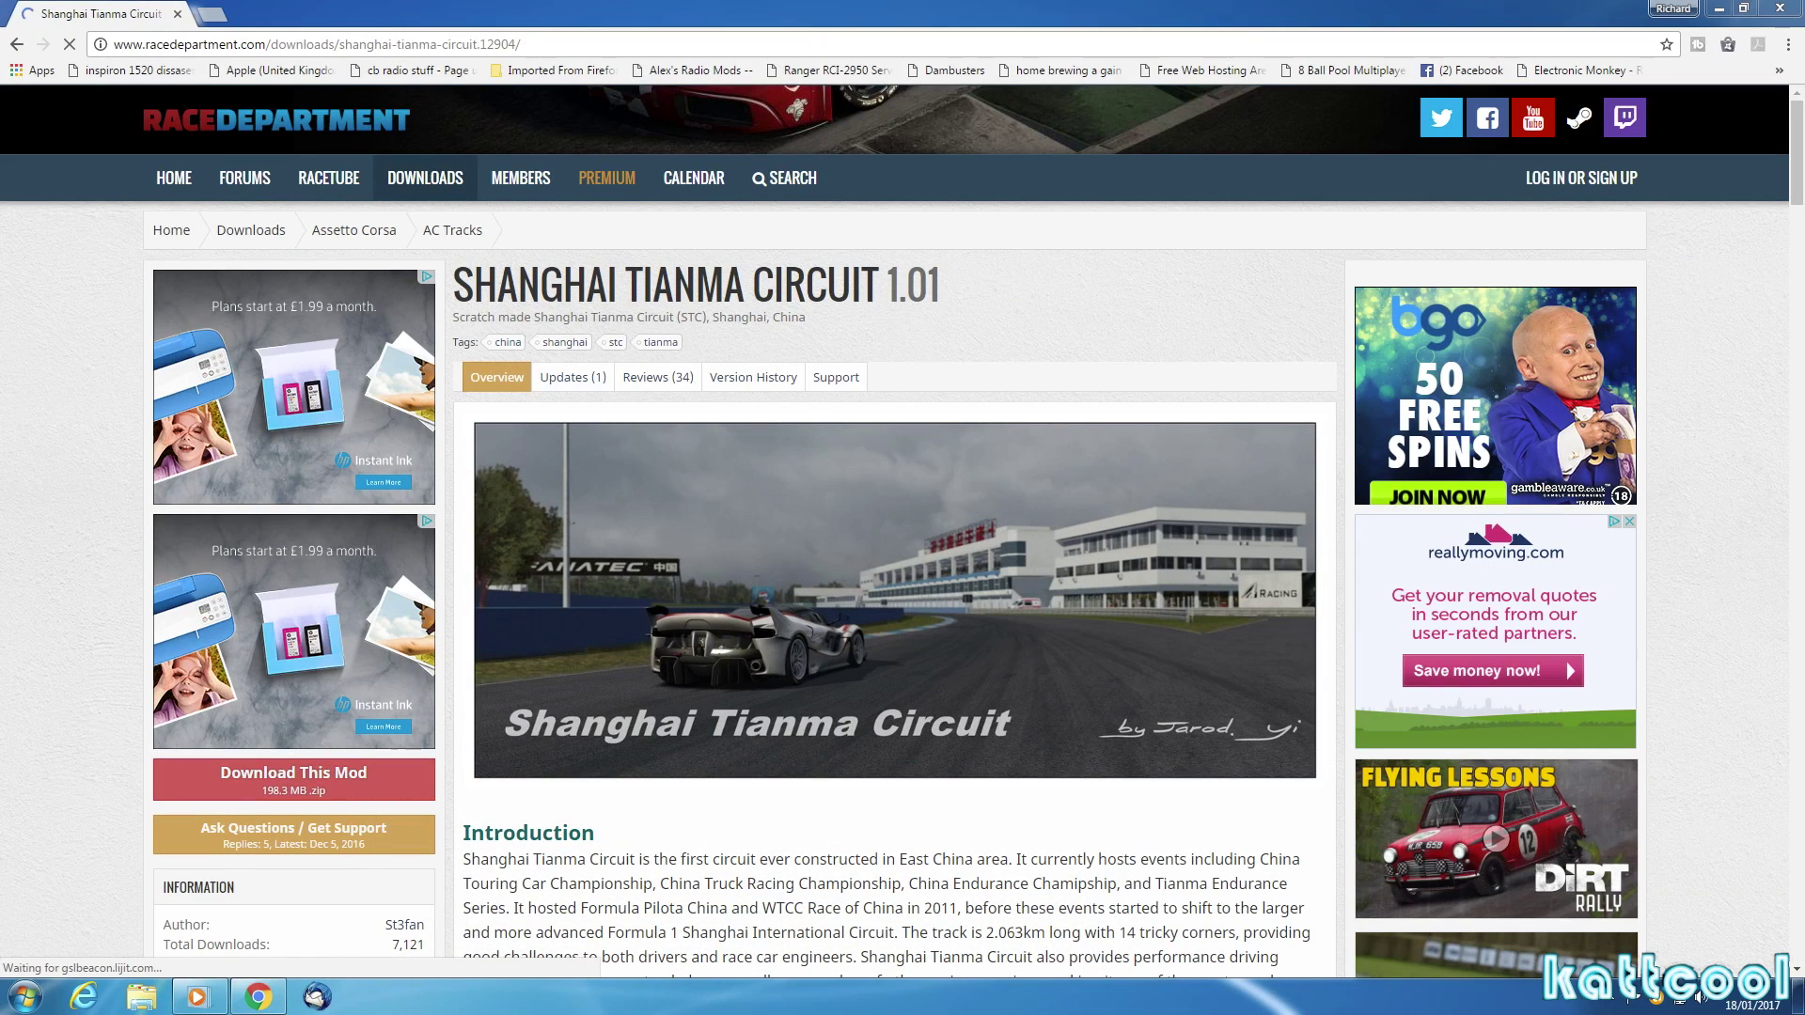
Launch Assetto Corsa from Steam's recent games.
left_click(22, 996)
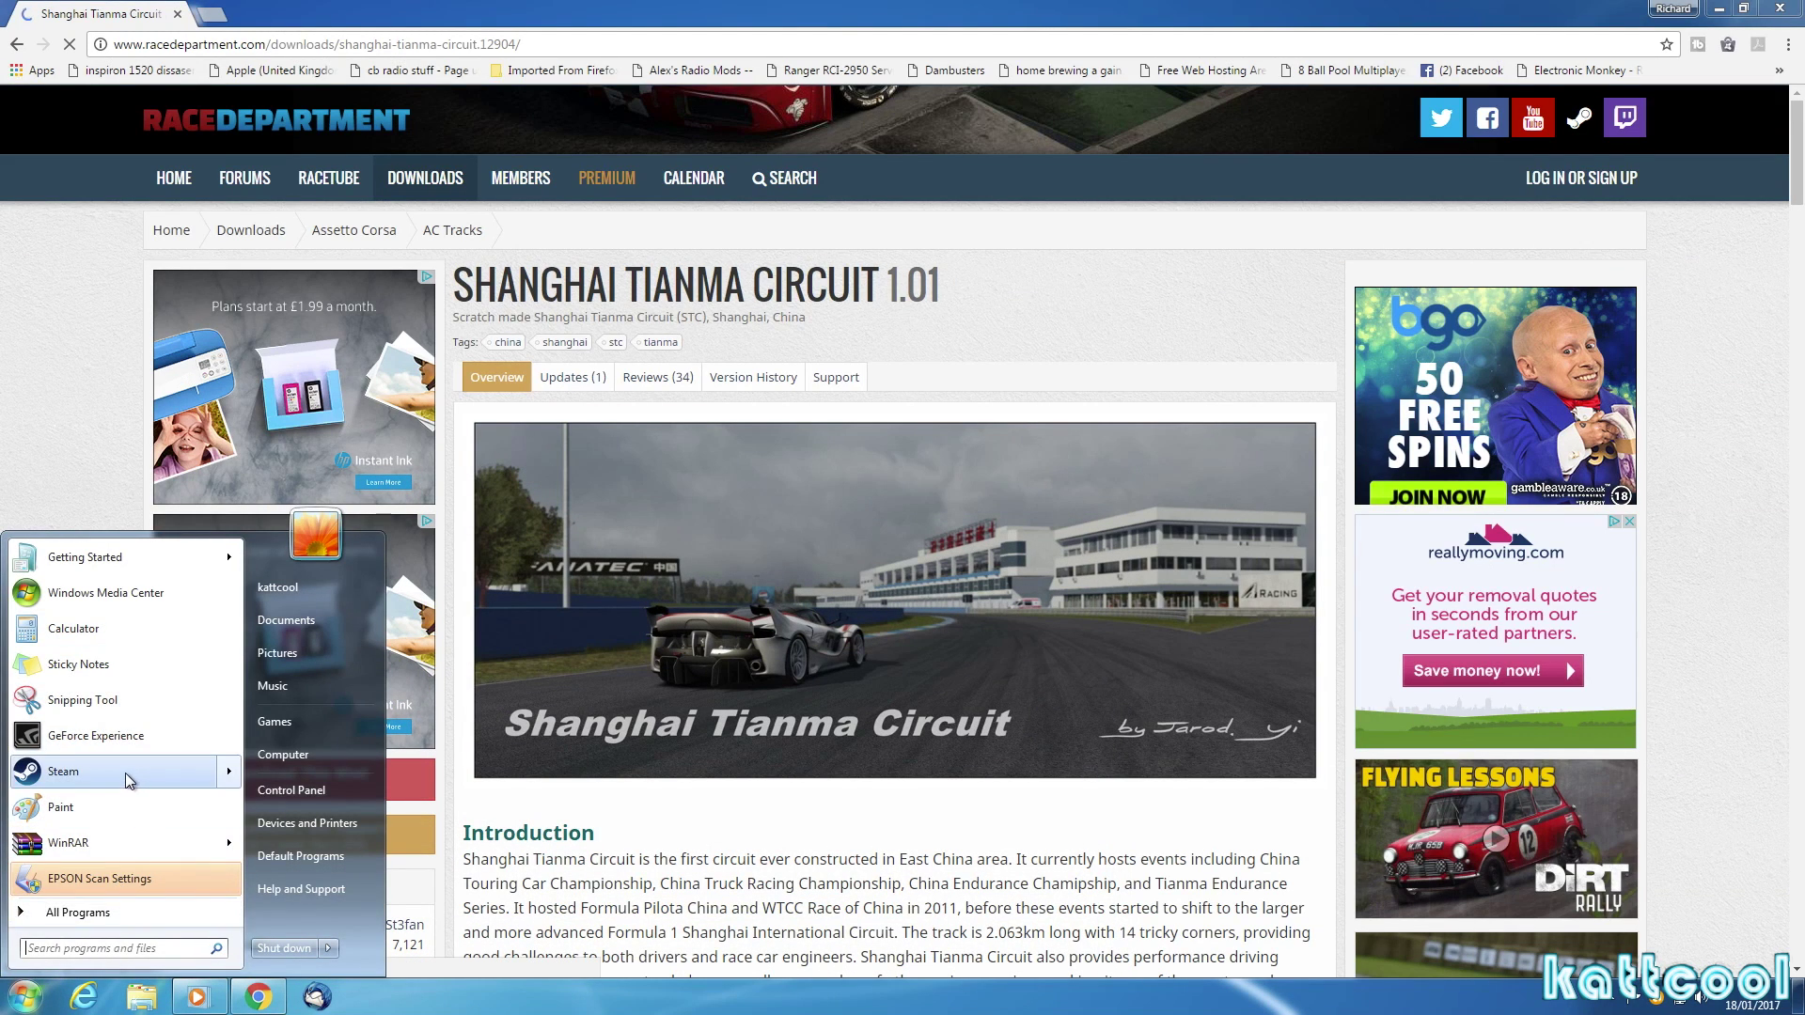
mouse_move(126, 772)
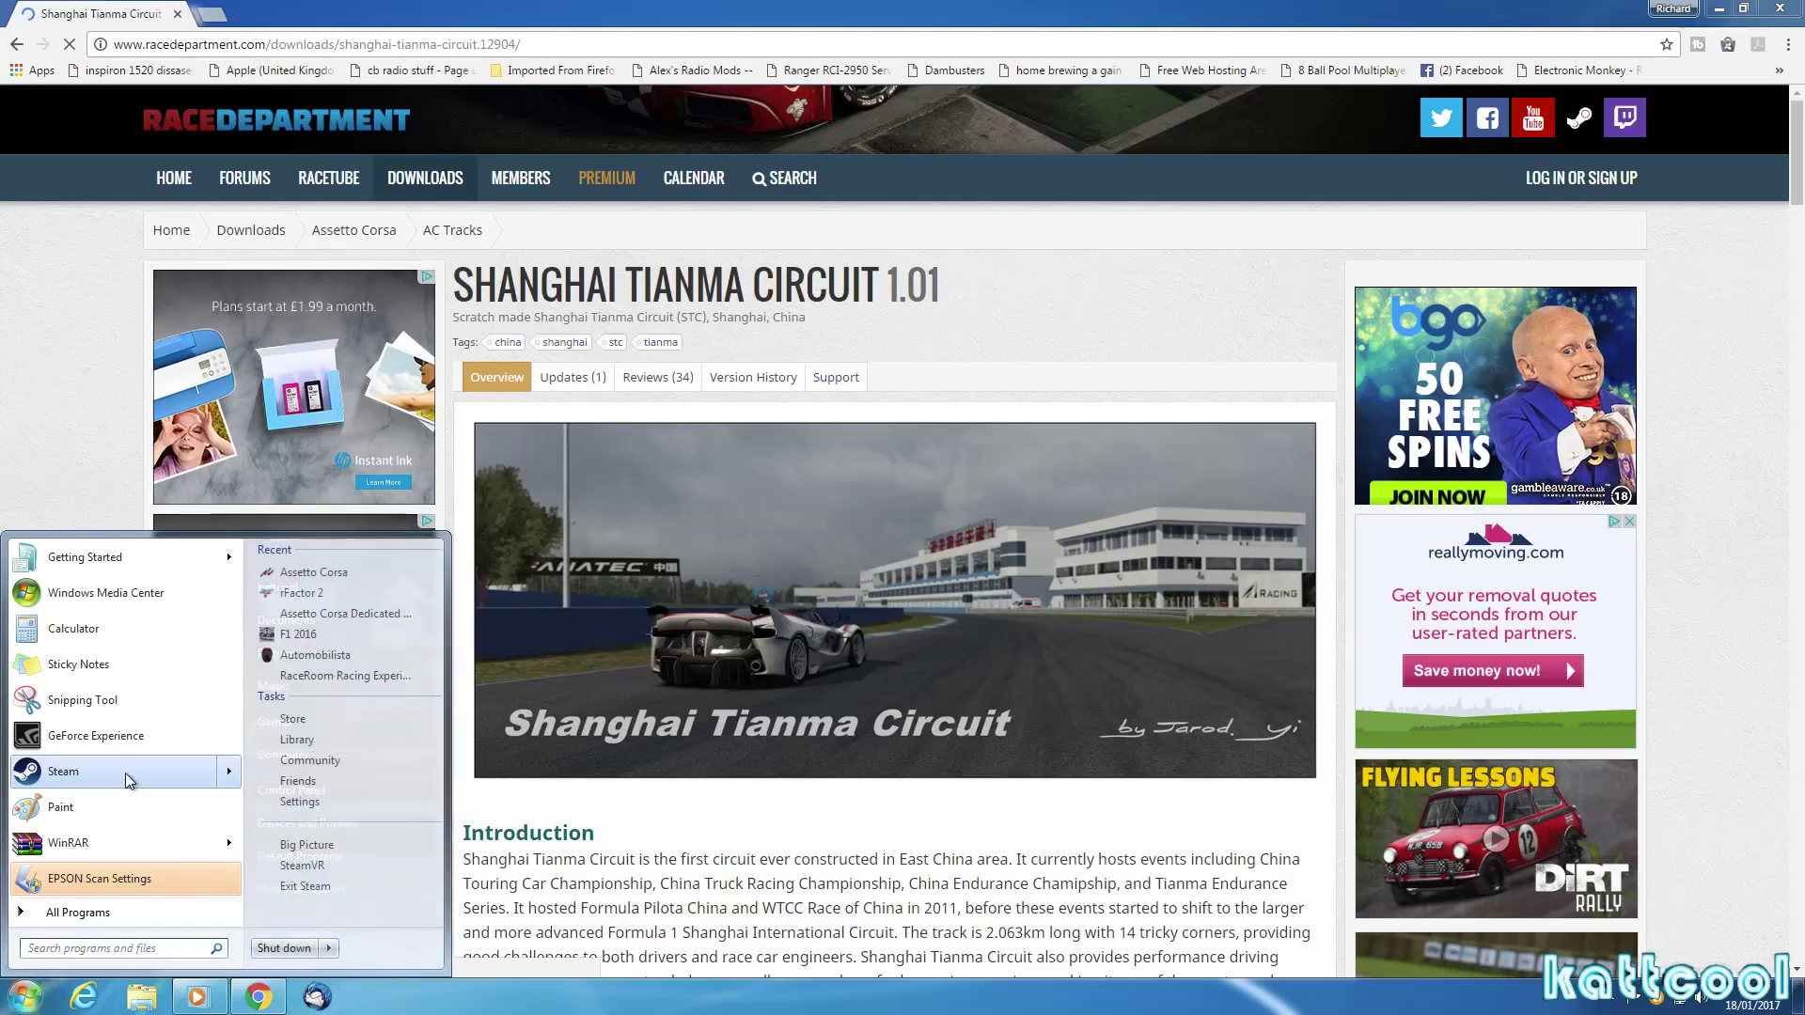
left_click(315, 578)
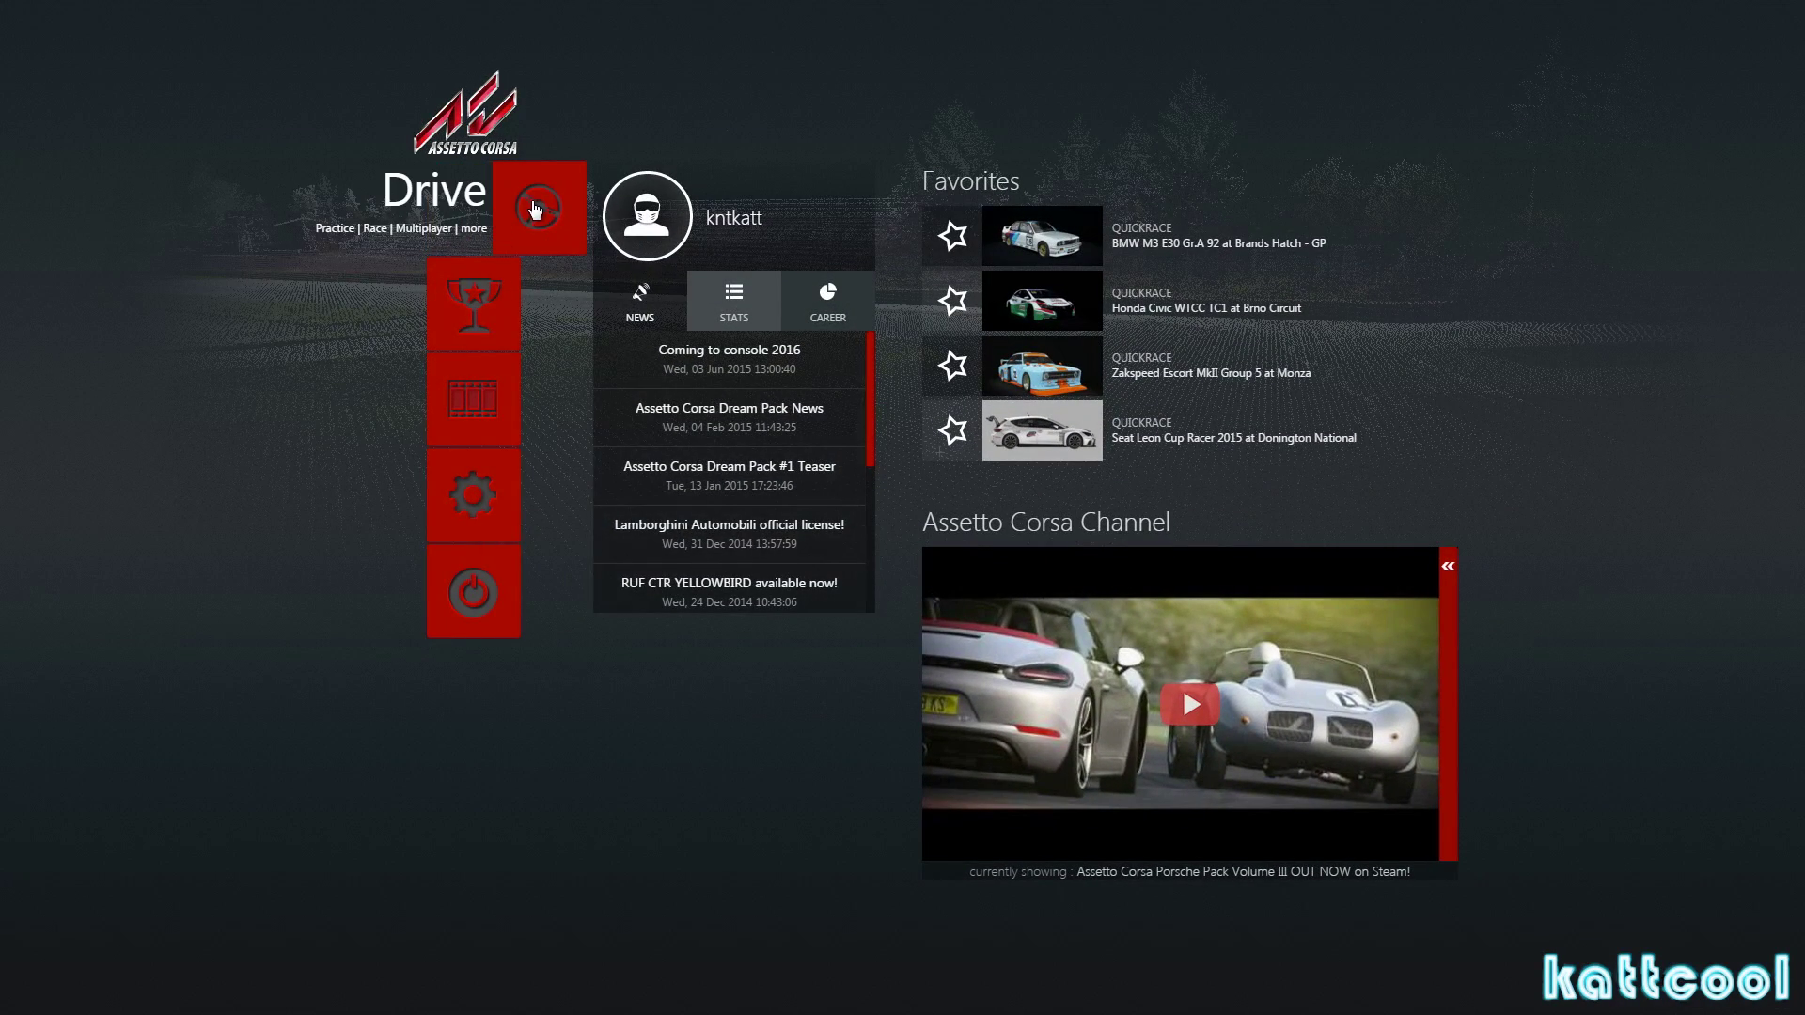
Set up a Practice drive with the white and red Audi R8 LMS from the Audi brand.
left_click(534, 209)
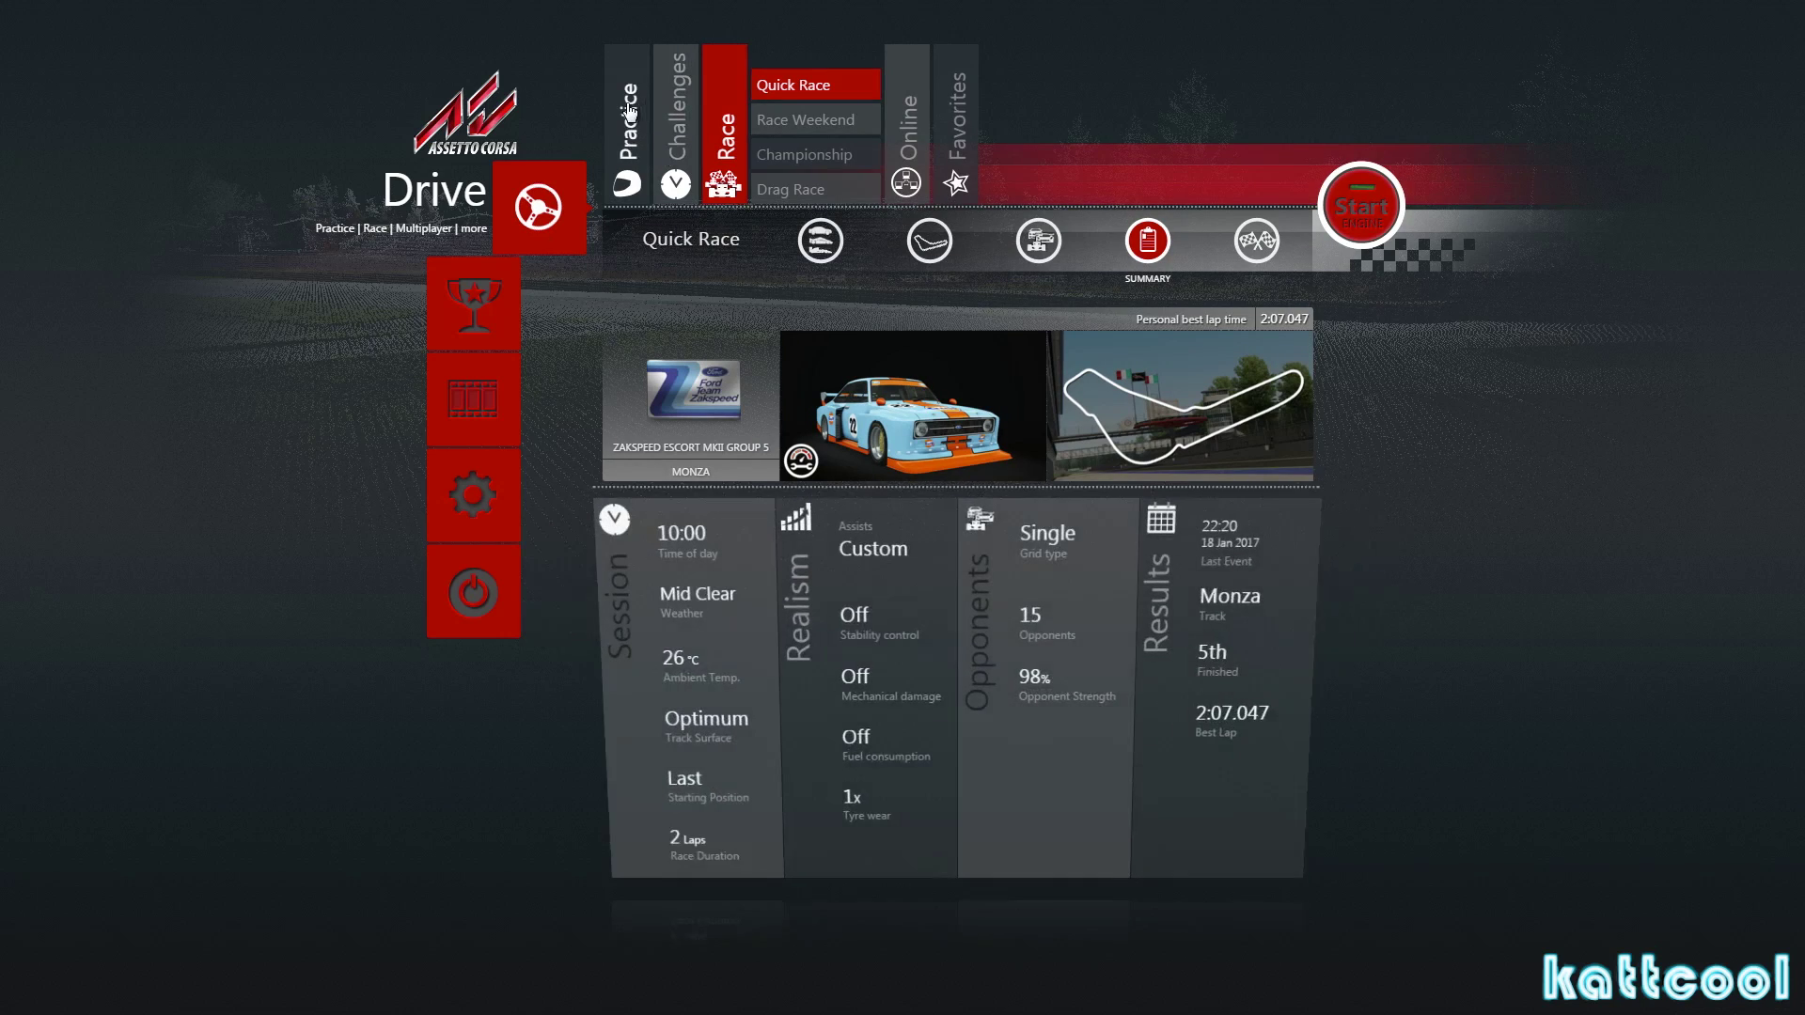
left_click(628, 111)
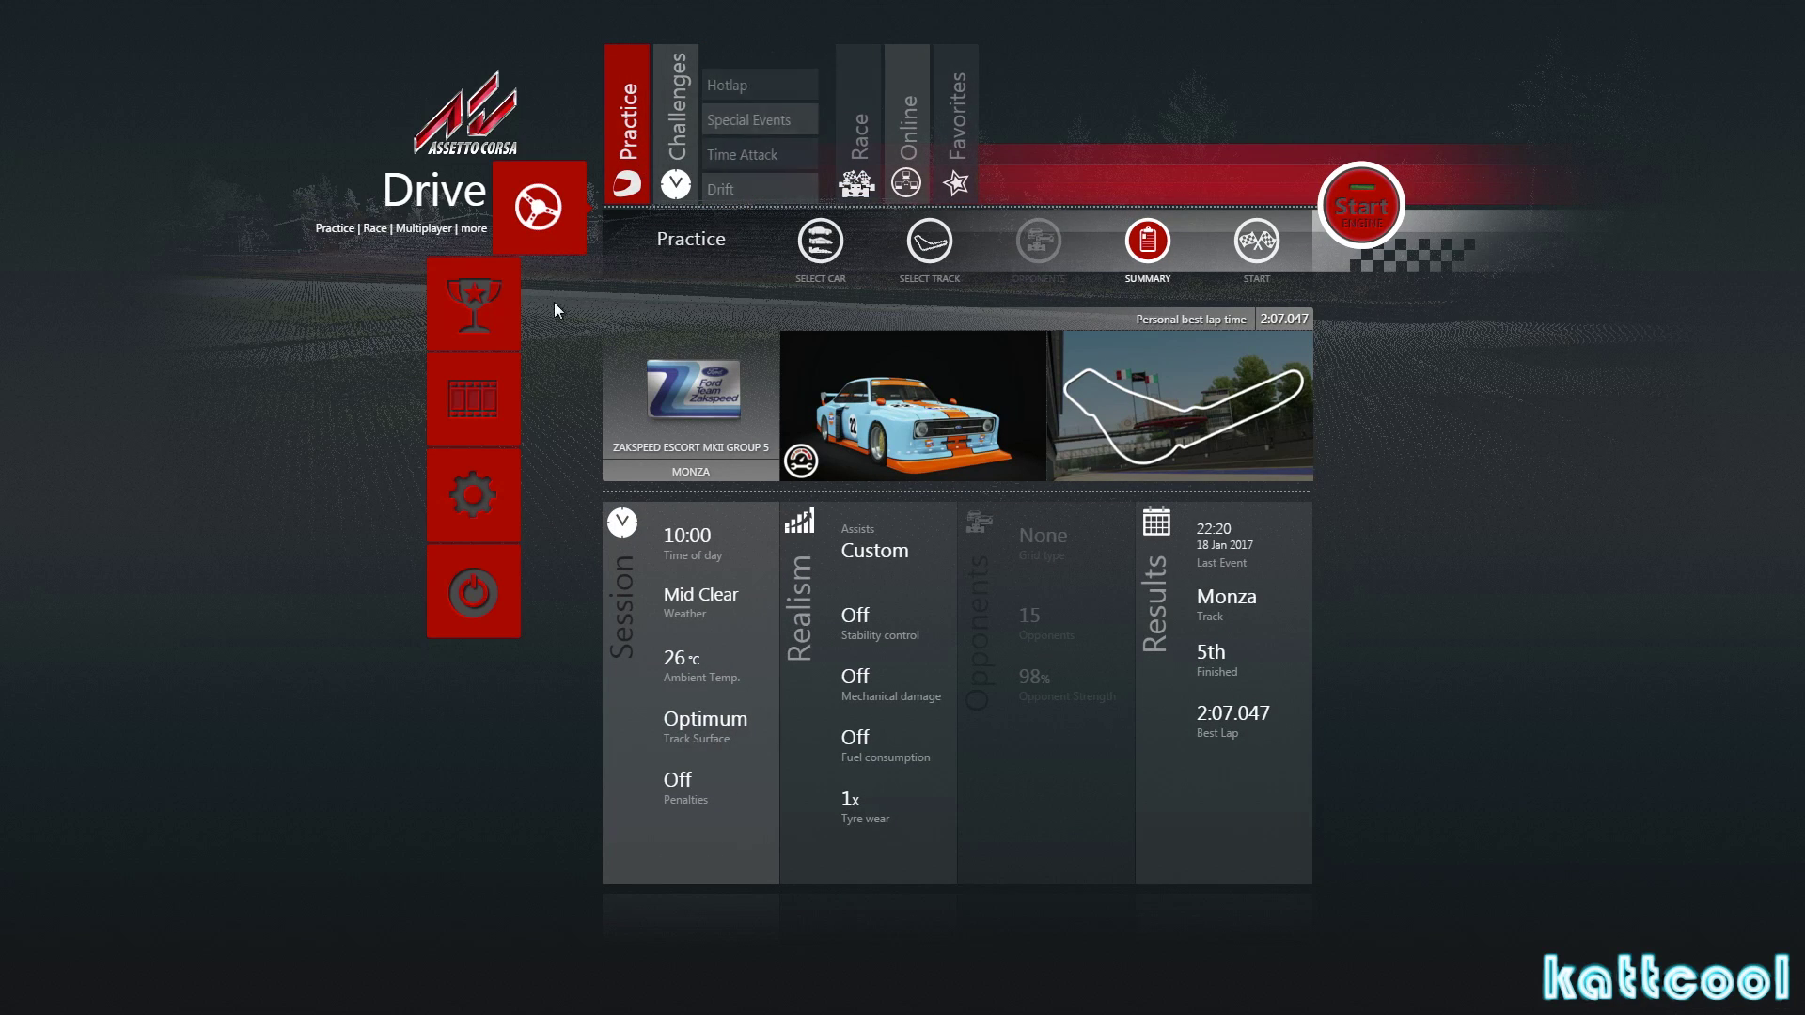
left_click(825, 246)
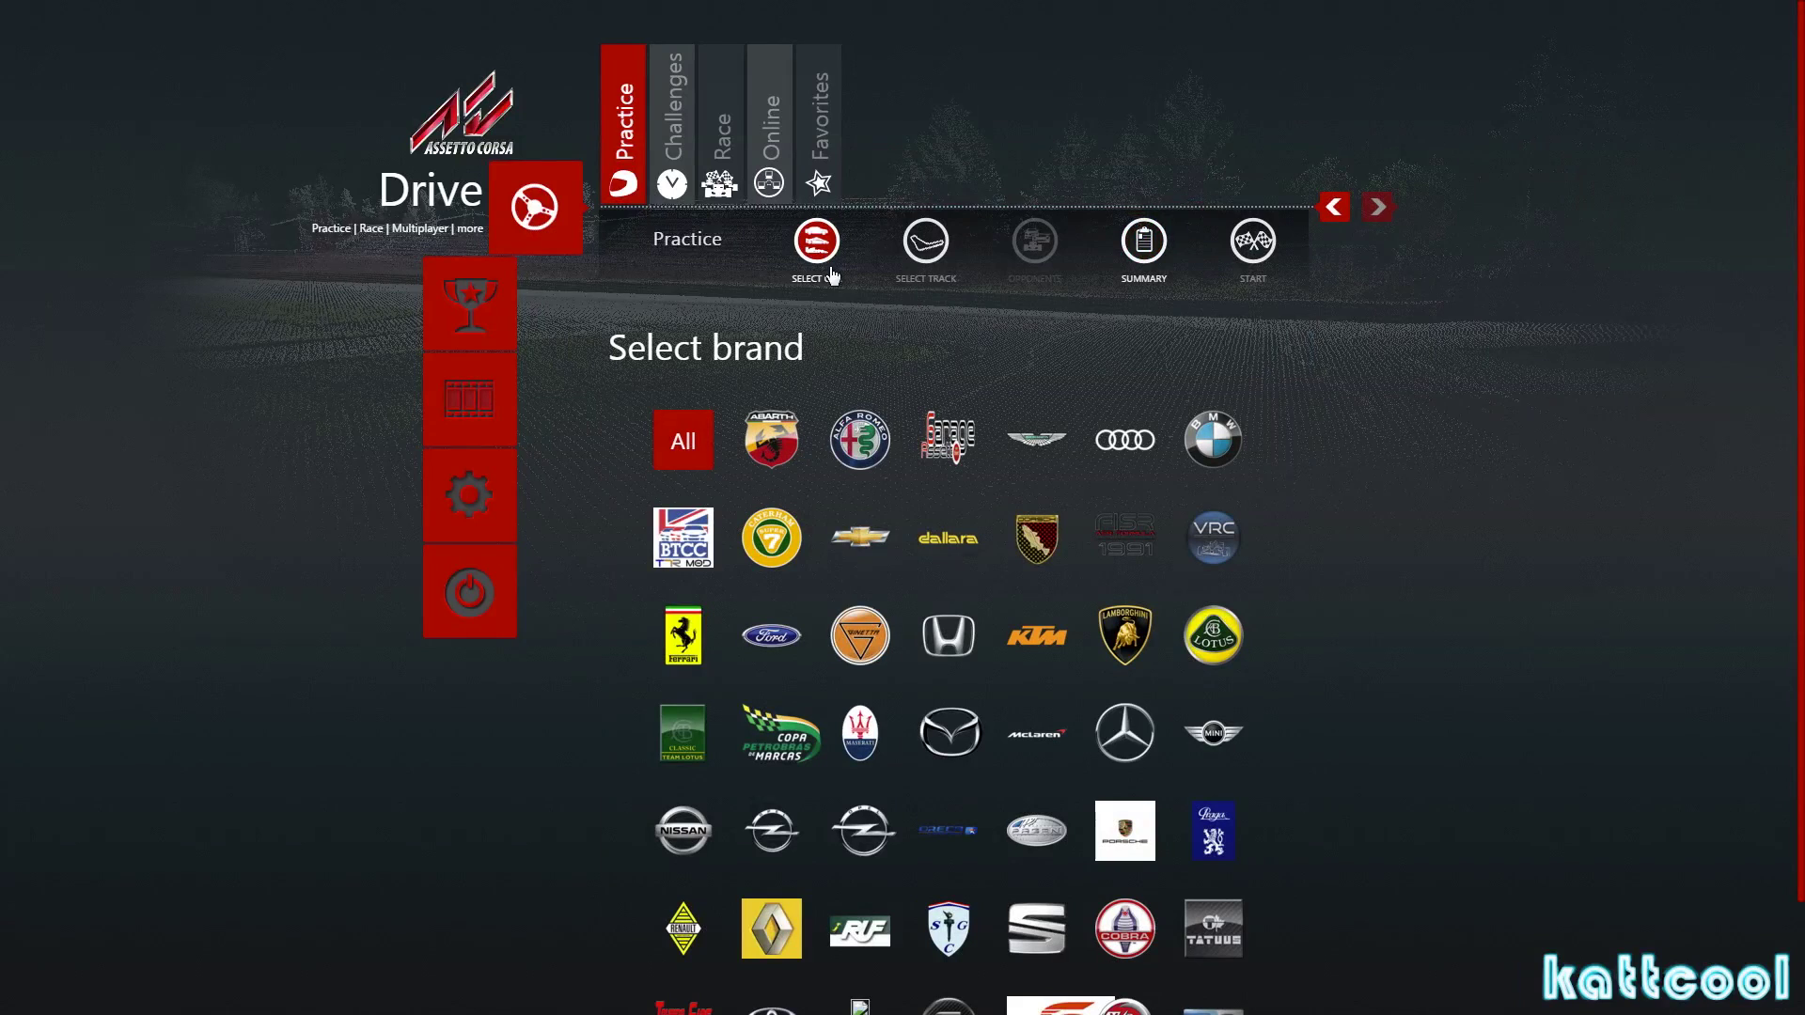
left_click(1105, 442)
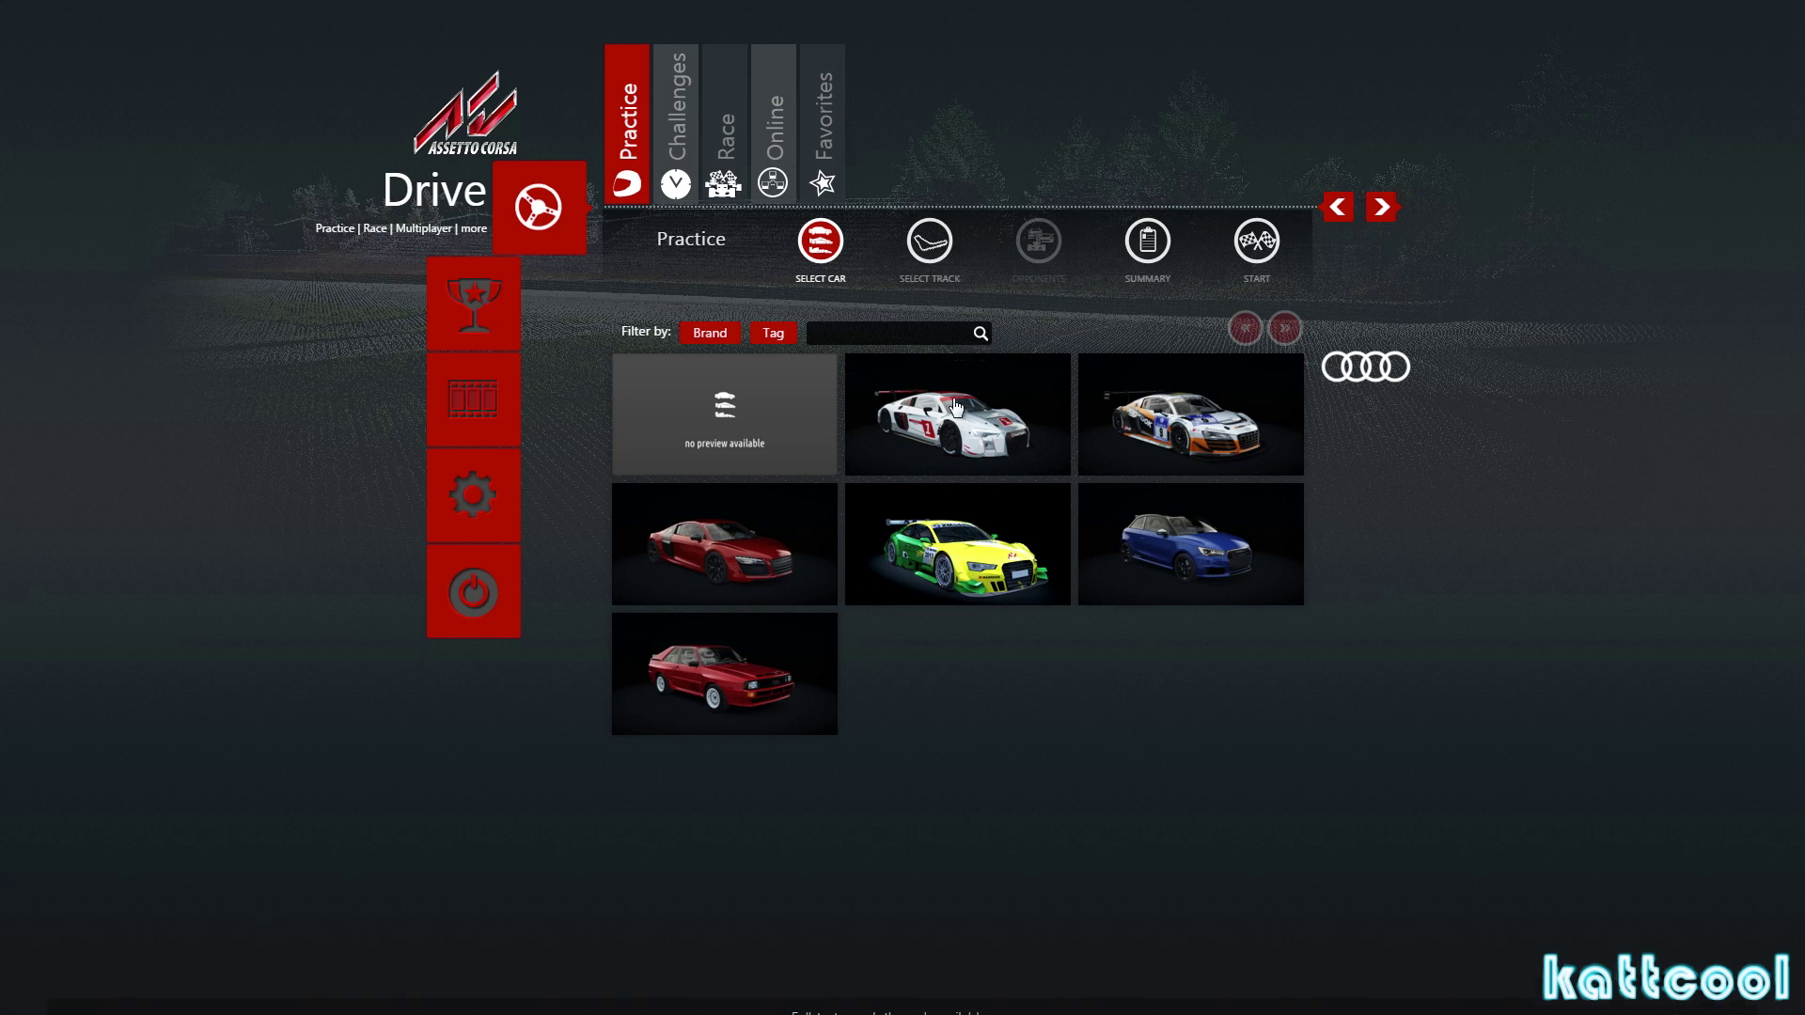
left_click(960, 431)
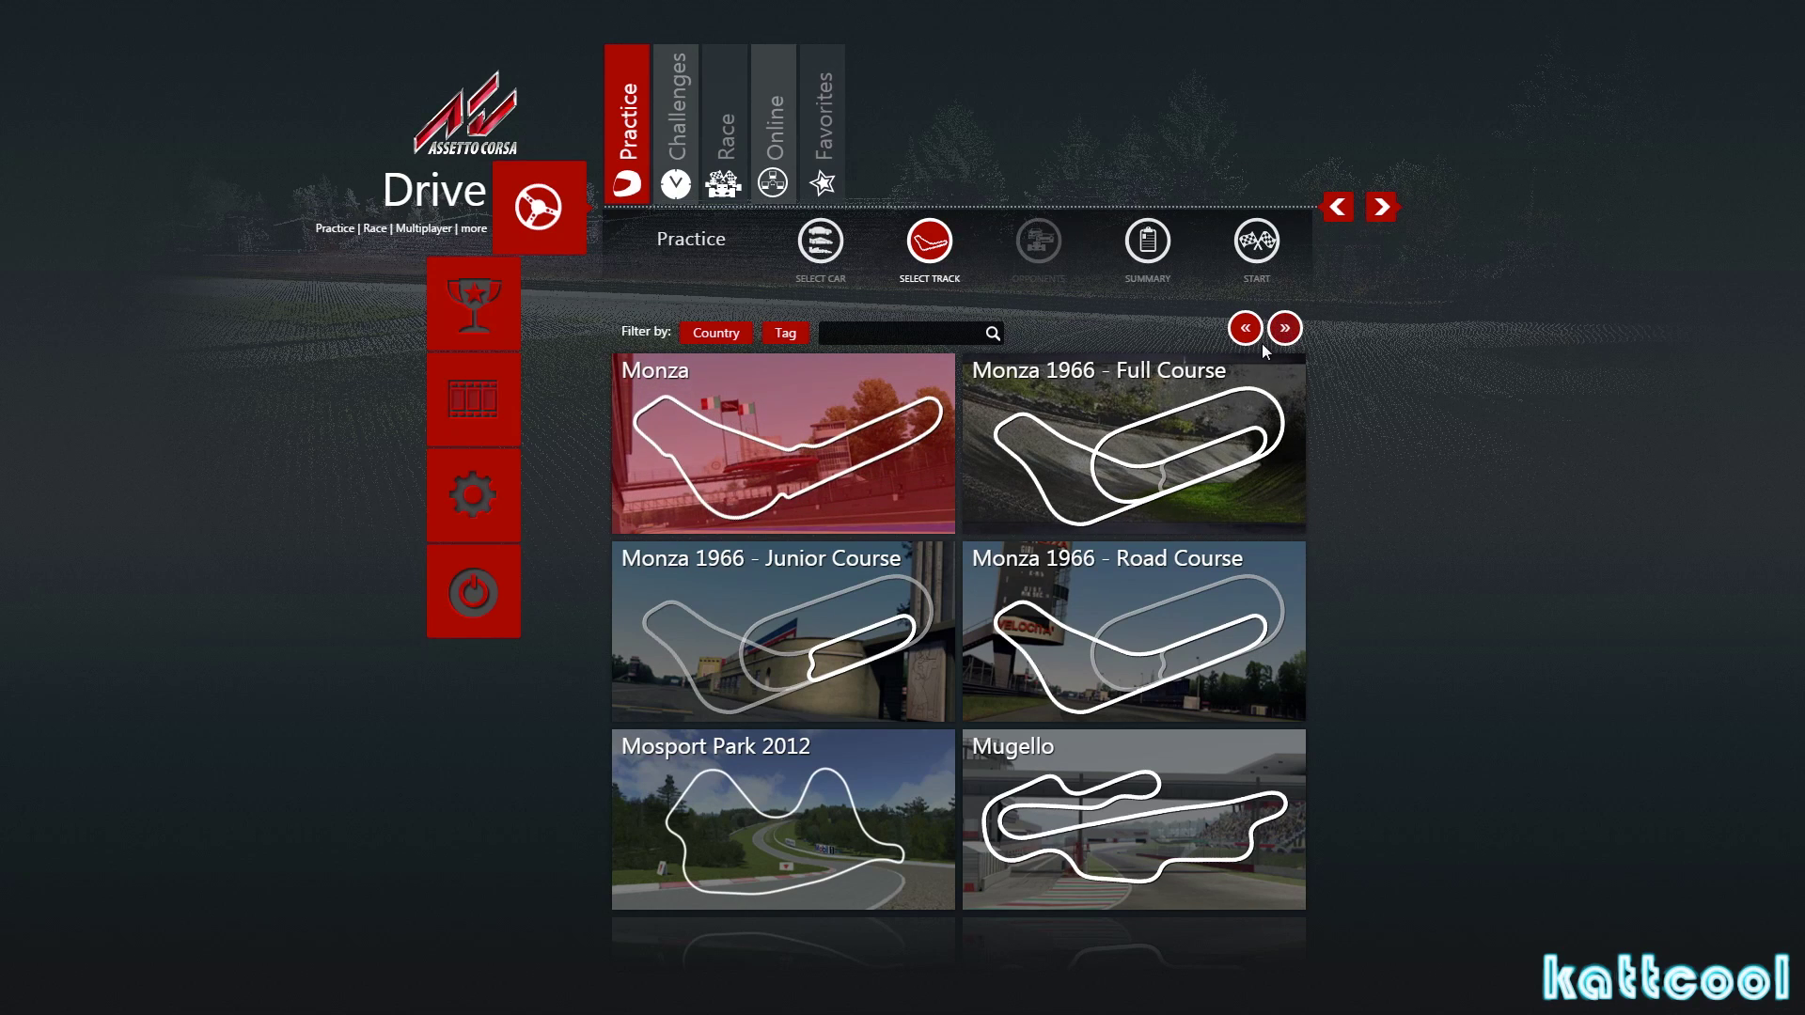
Find the STC (Shanghai Tianma Circuit) track in the track list and select it for the practice session.
left_click(1294, 341)
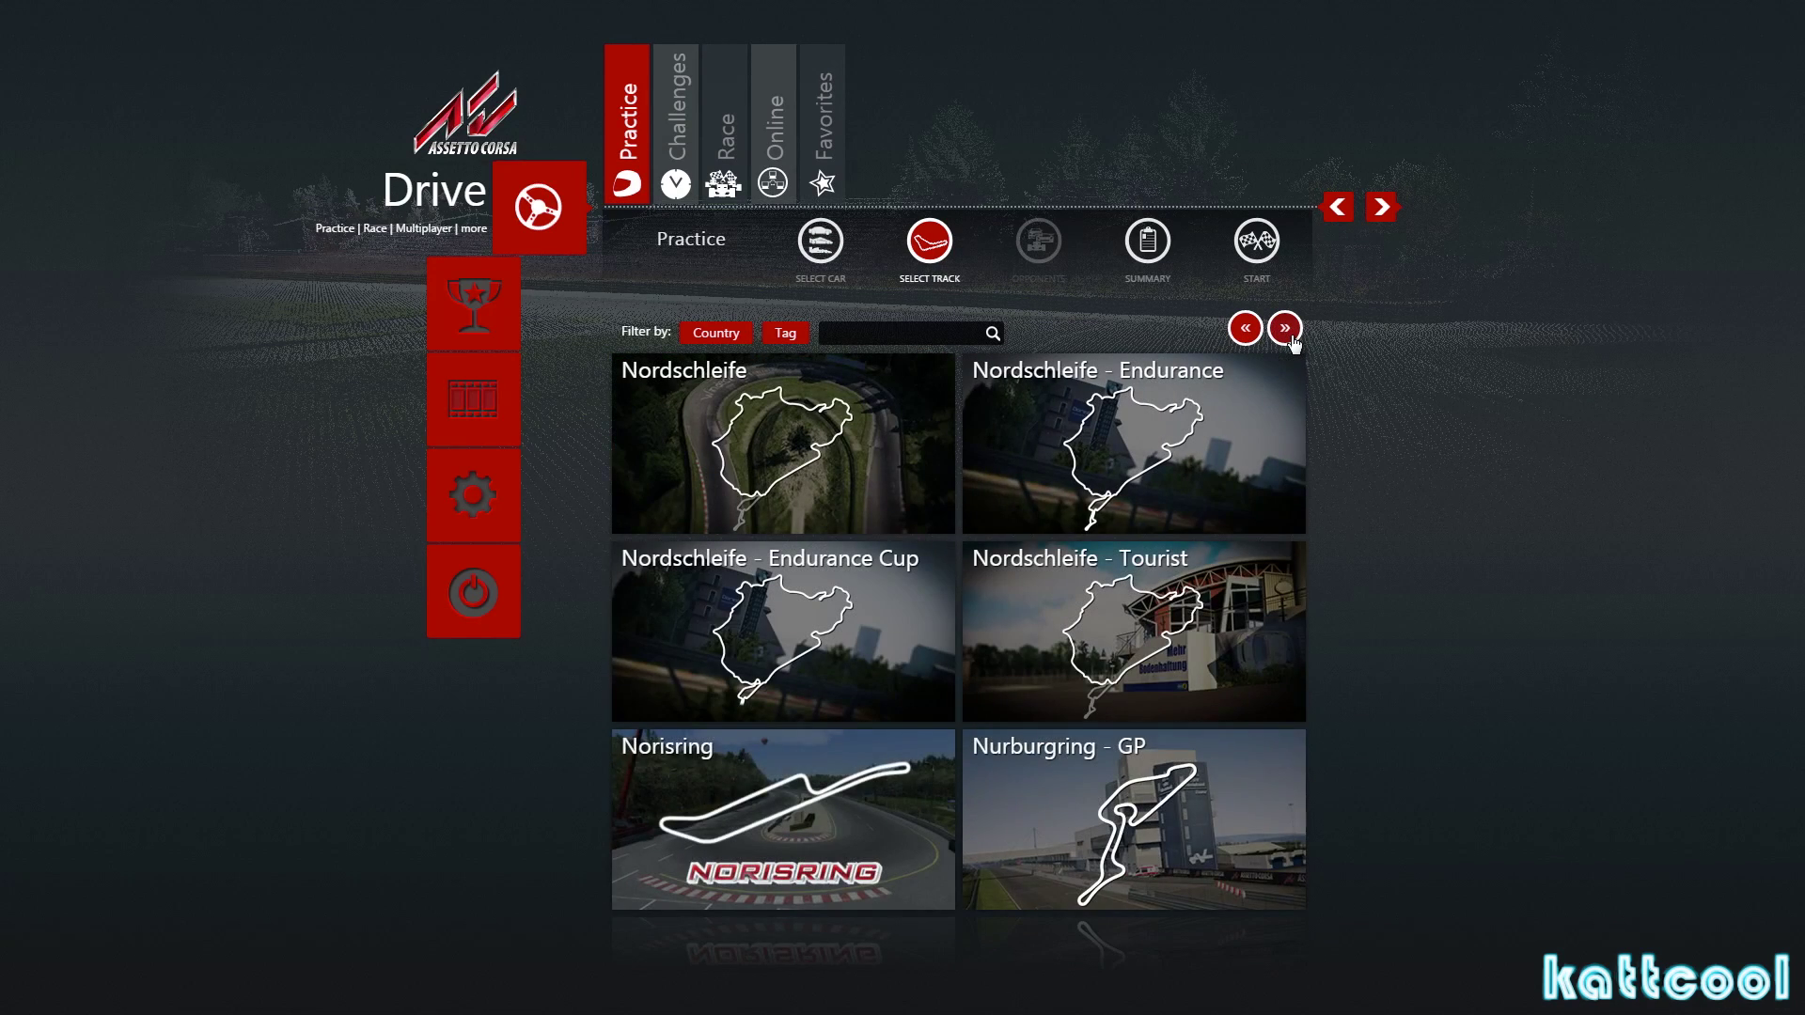
left_click(1294, 340)
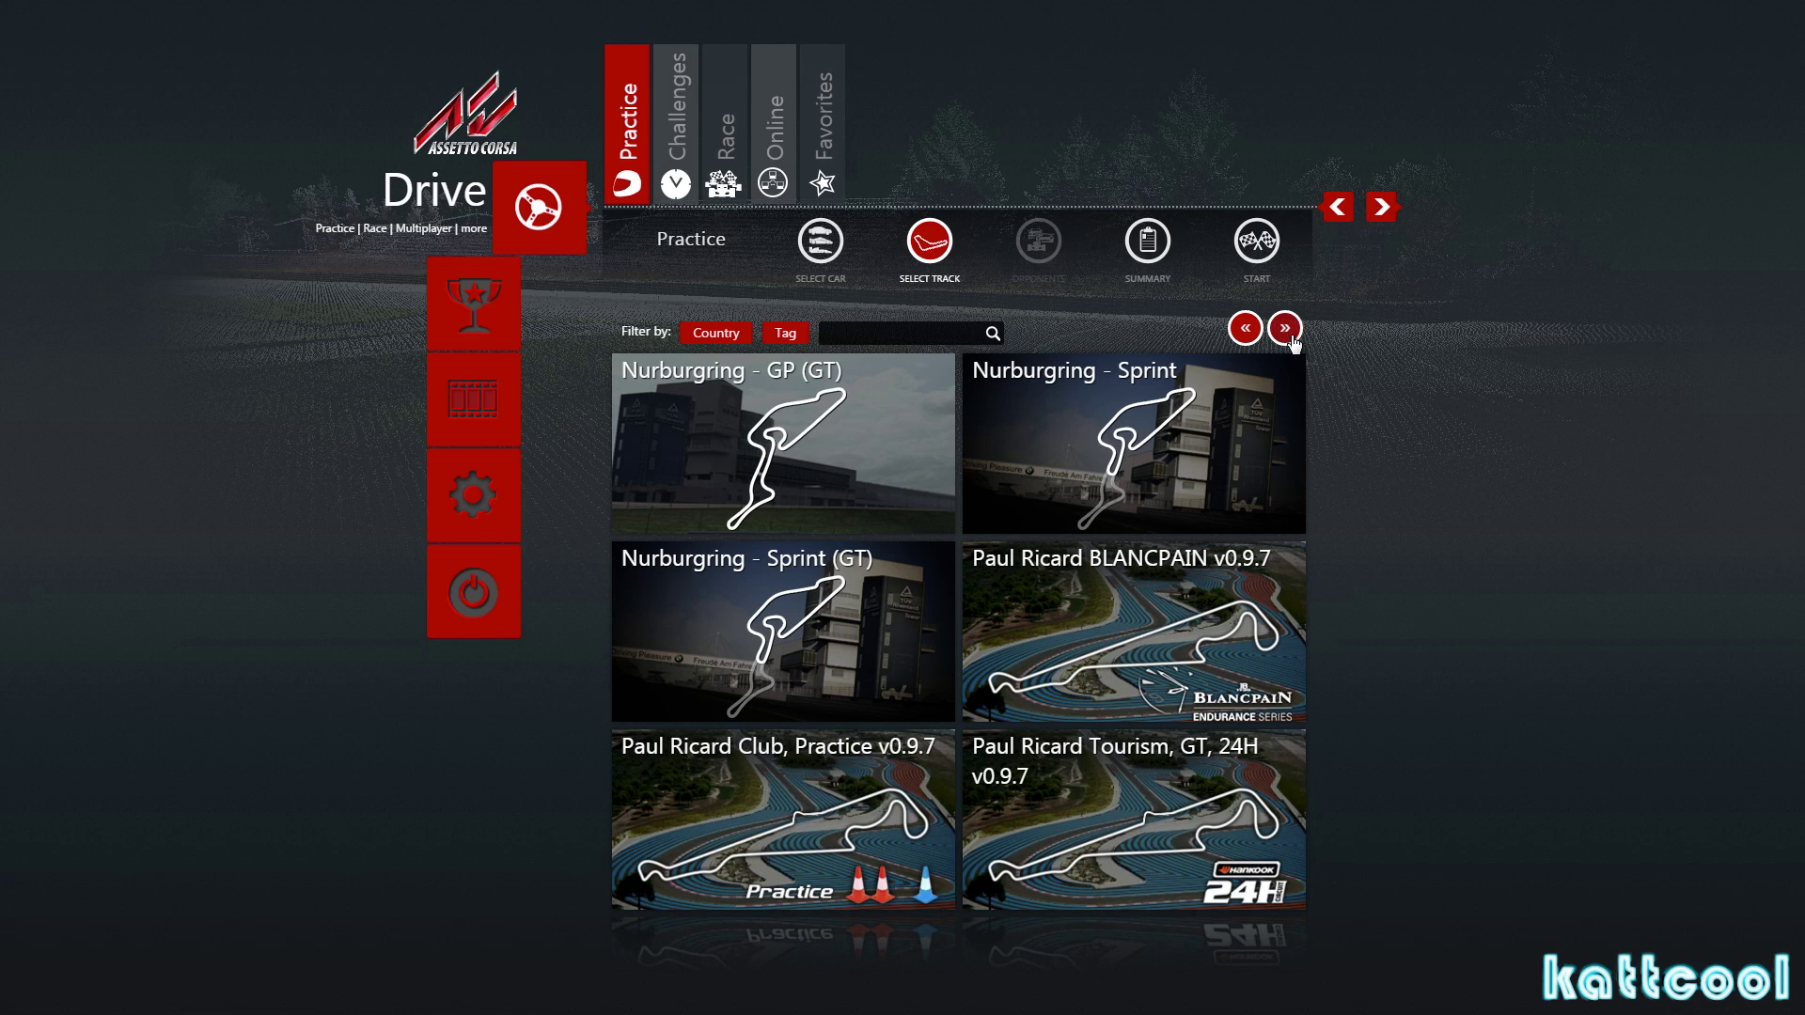
left_click(1294, 341)
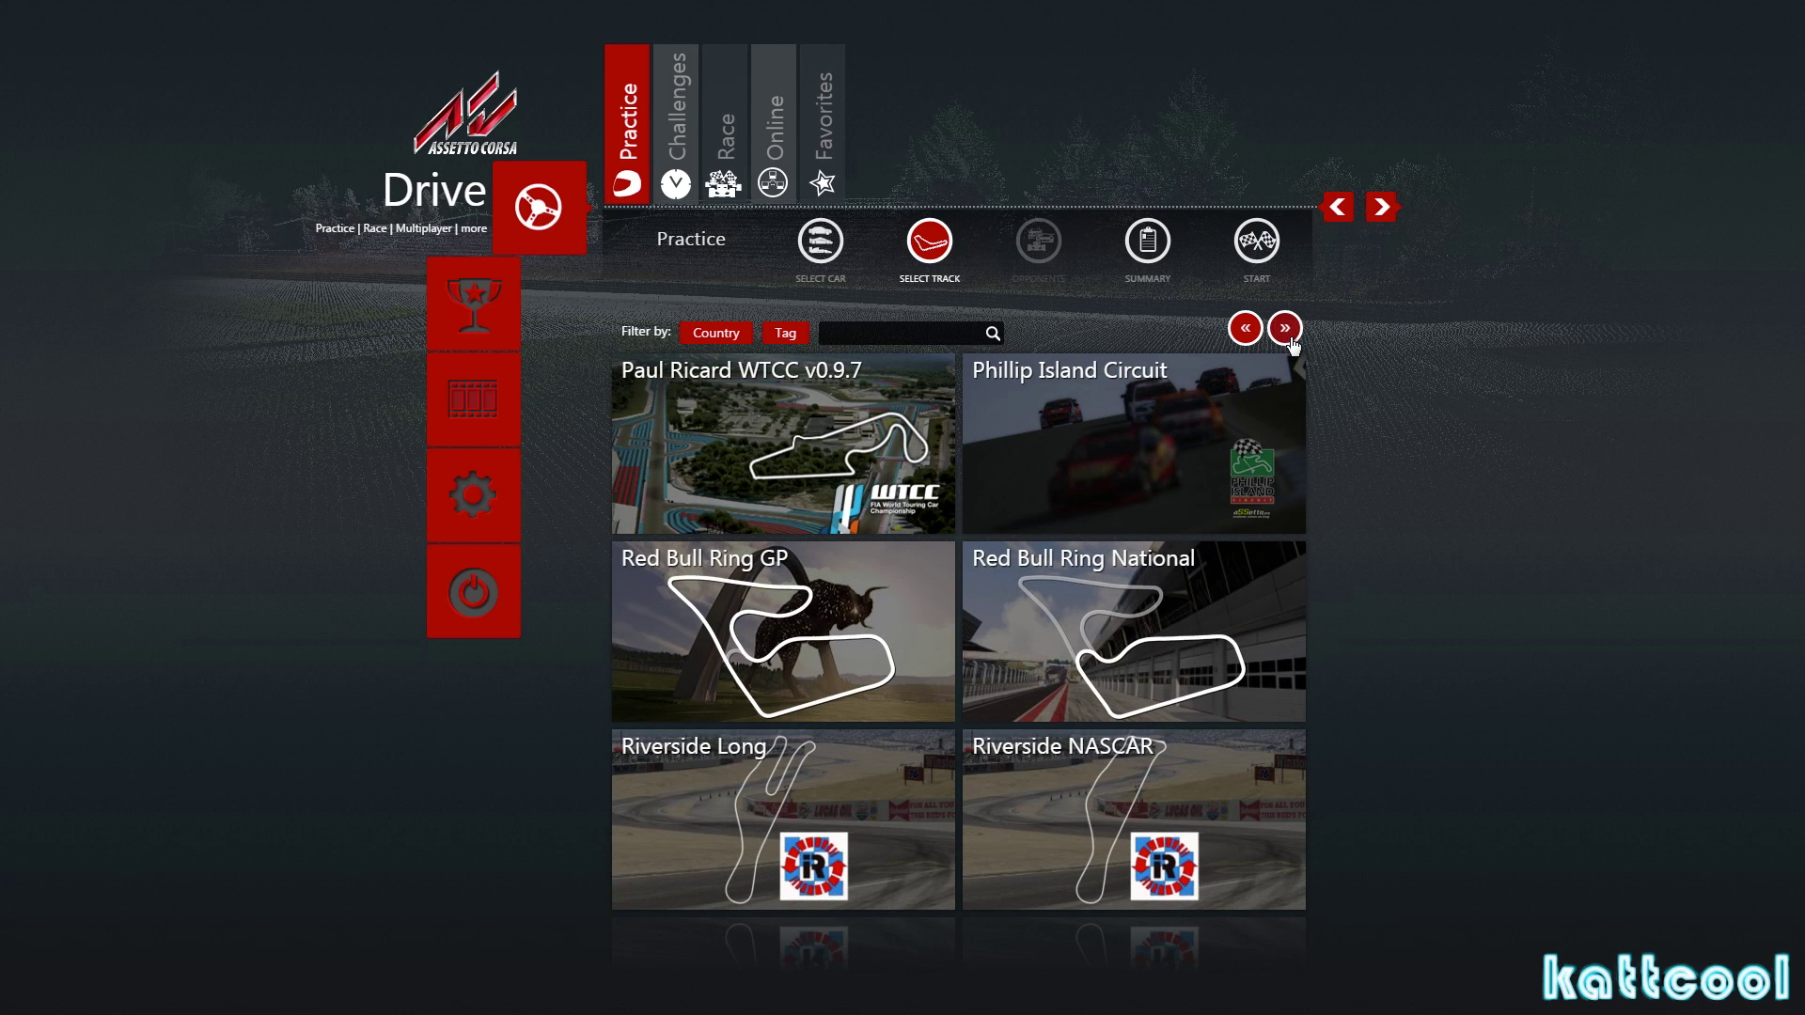
left_click(1292, 341)
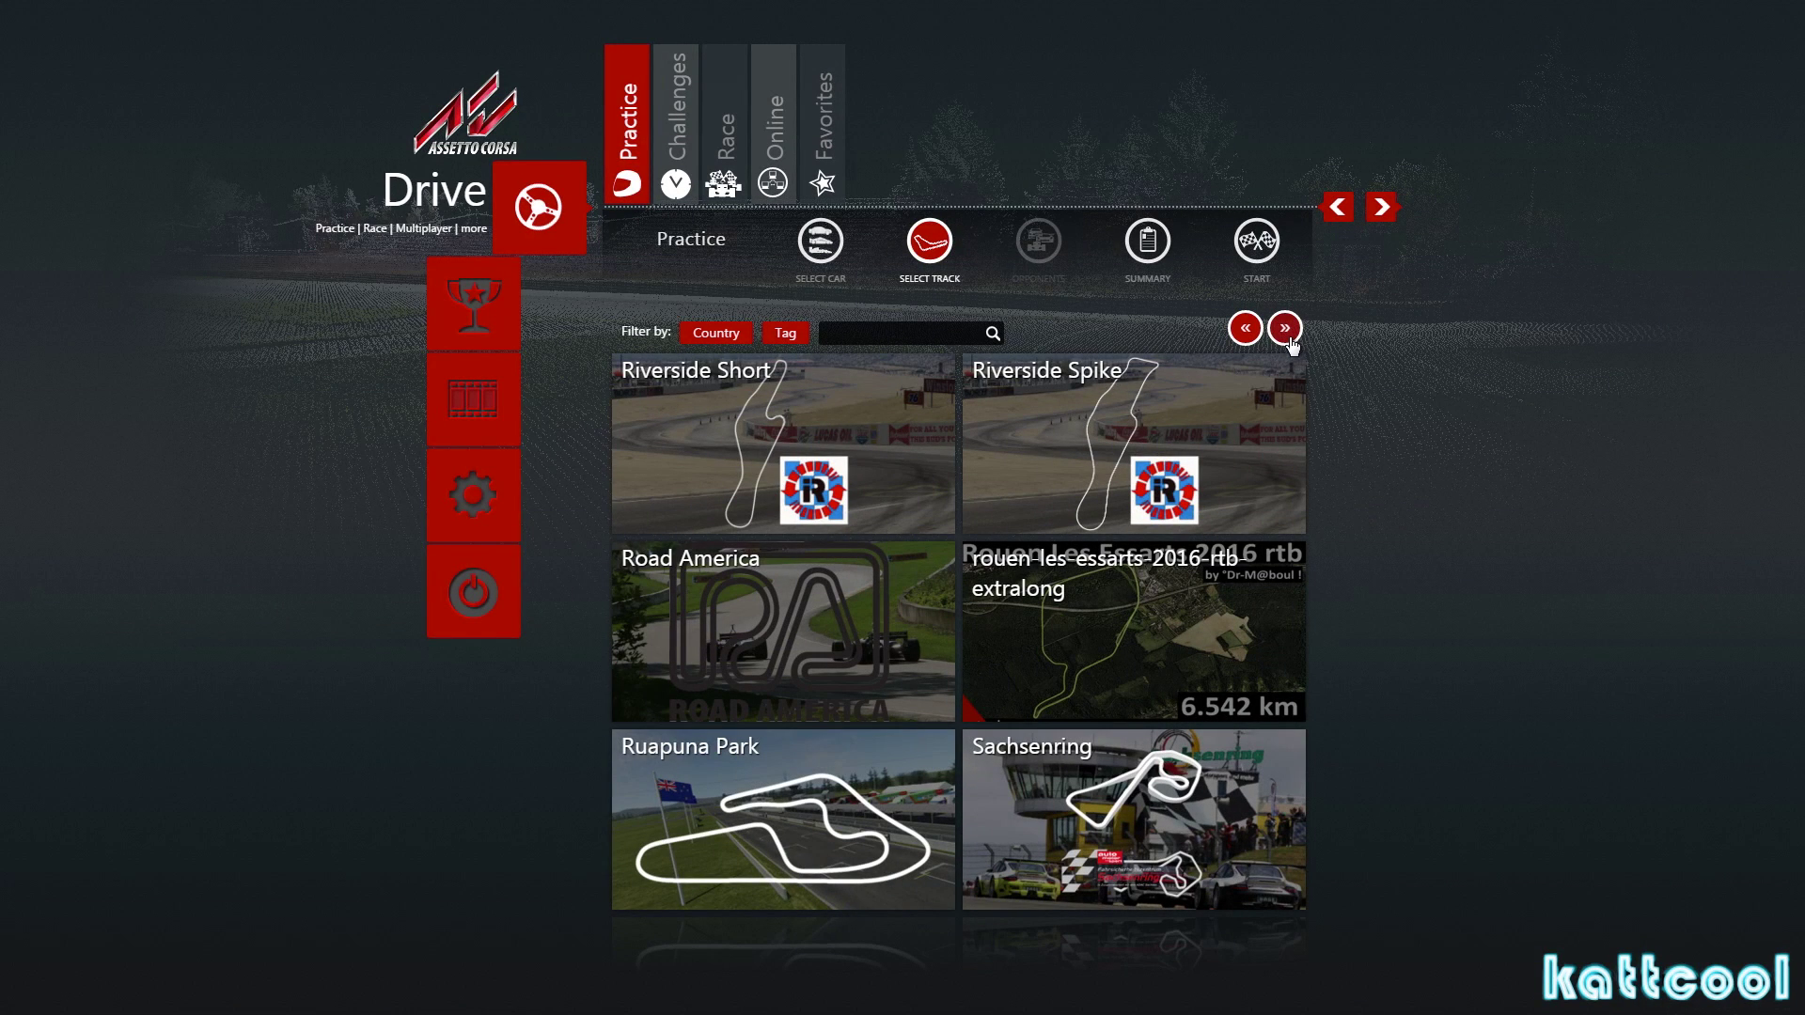
left_click(1293, 340)
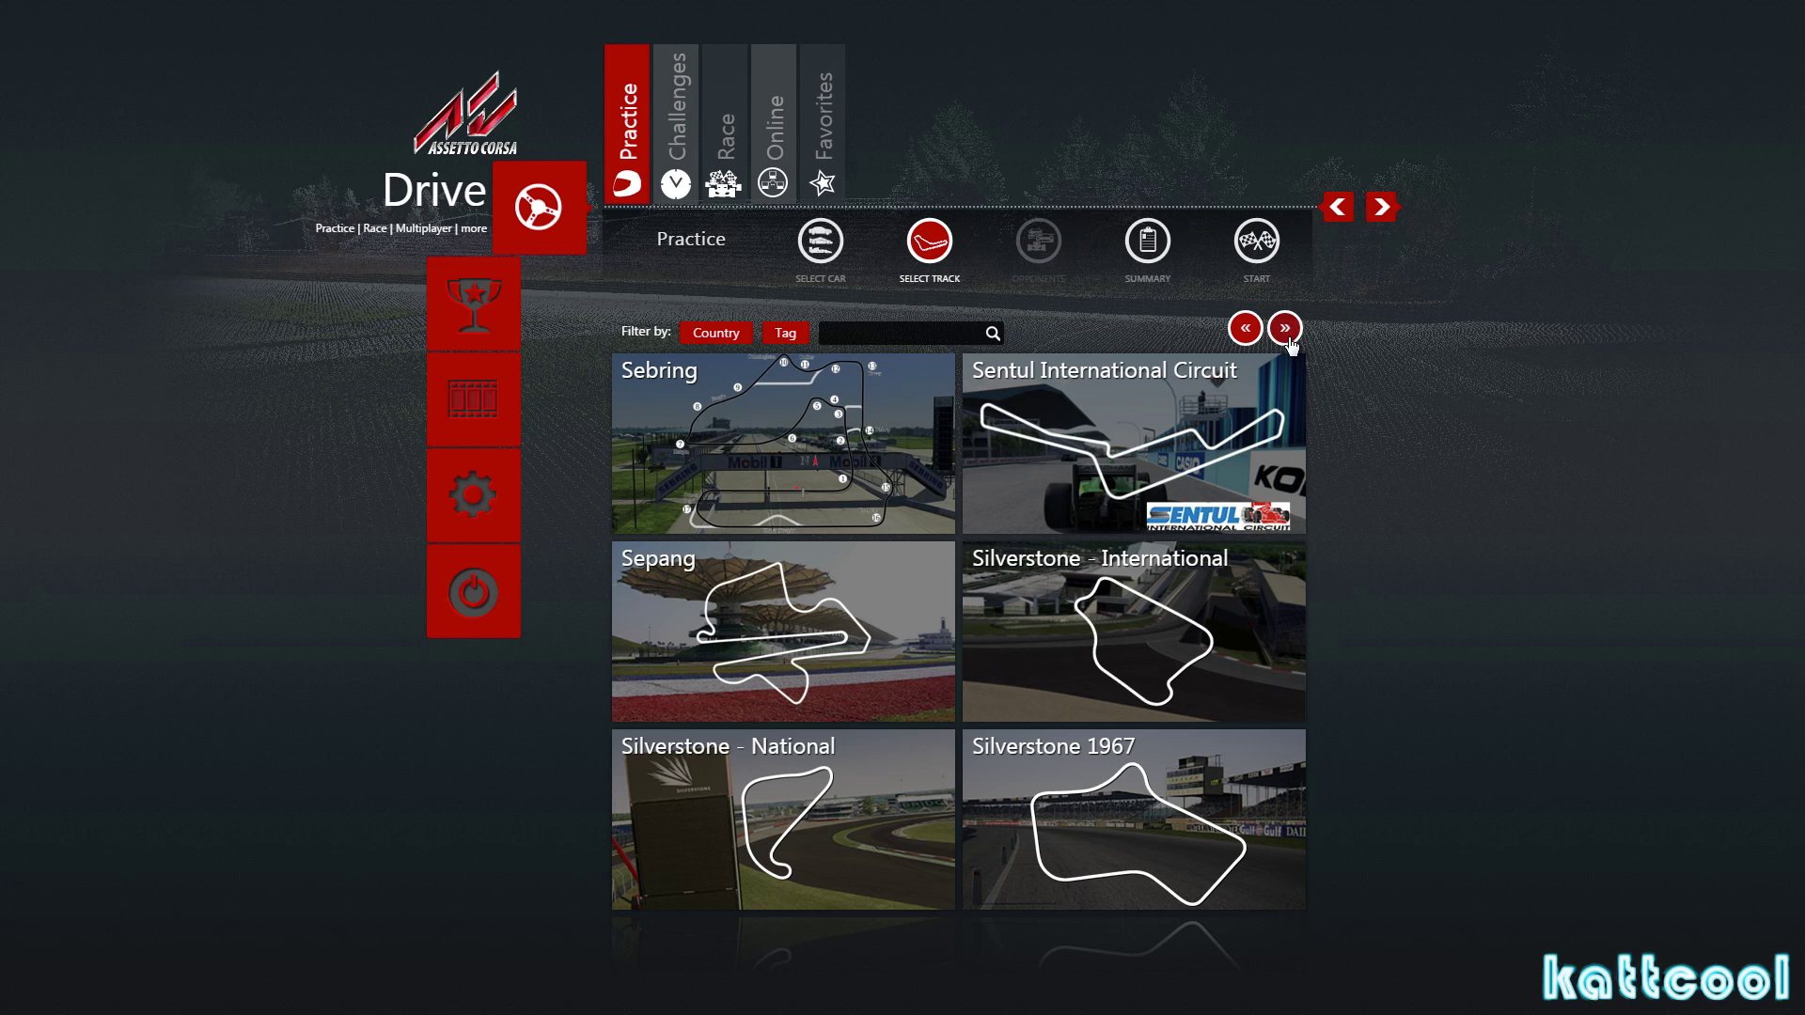
left_click(1290, 342)
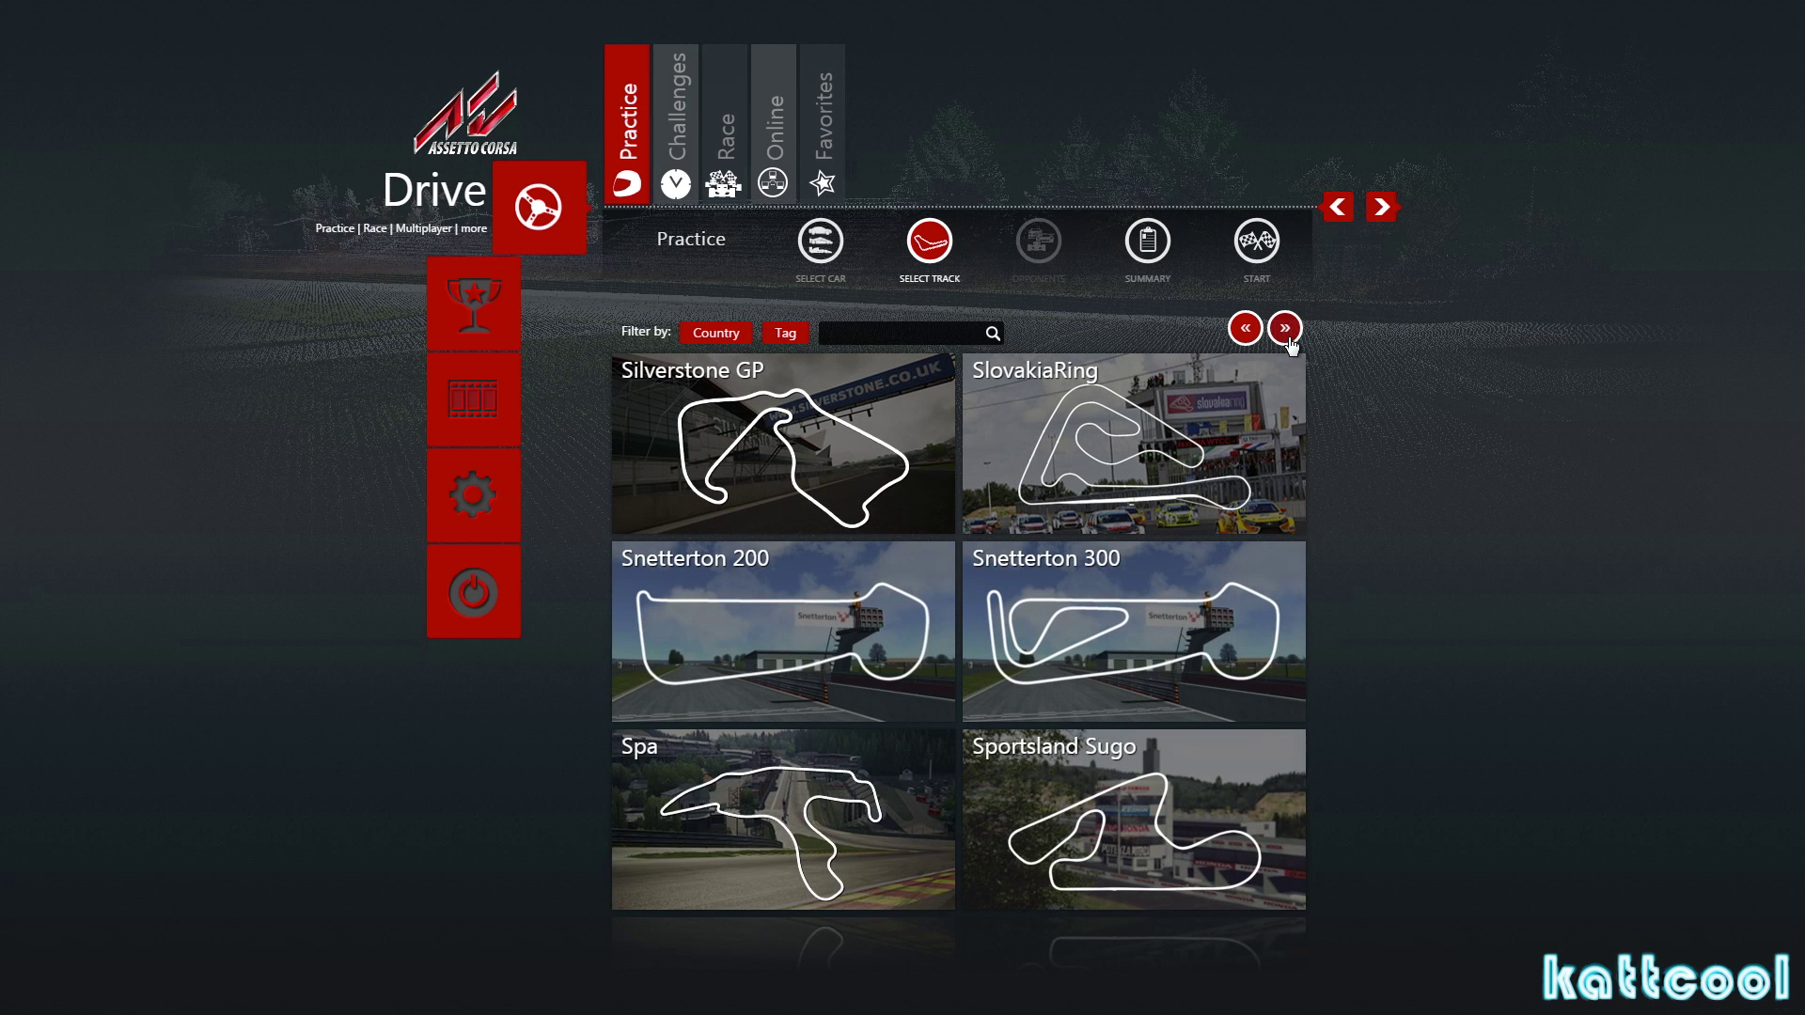
left_click(1286, 331)
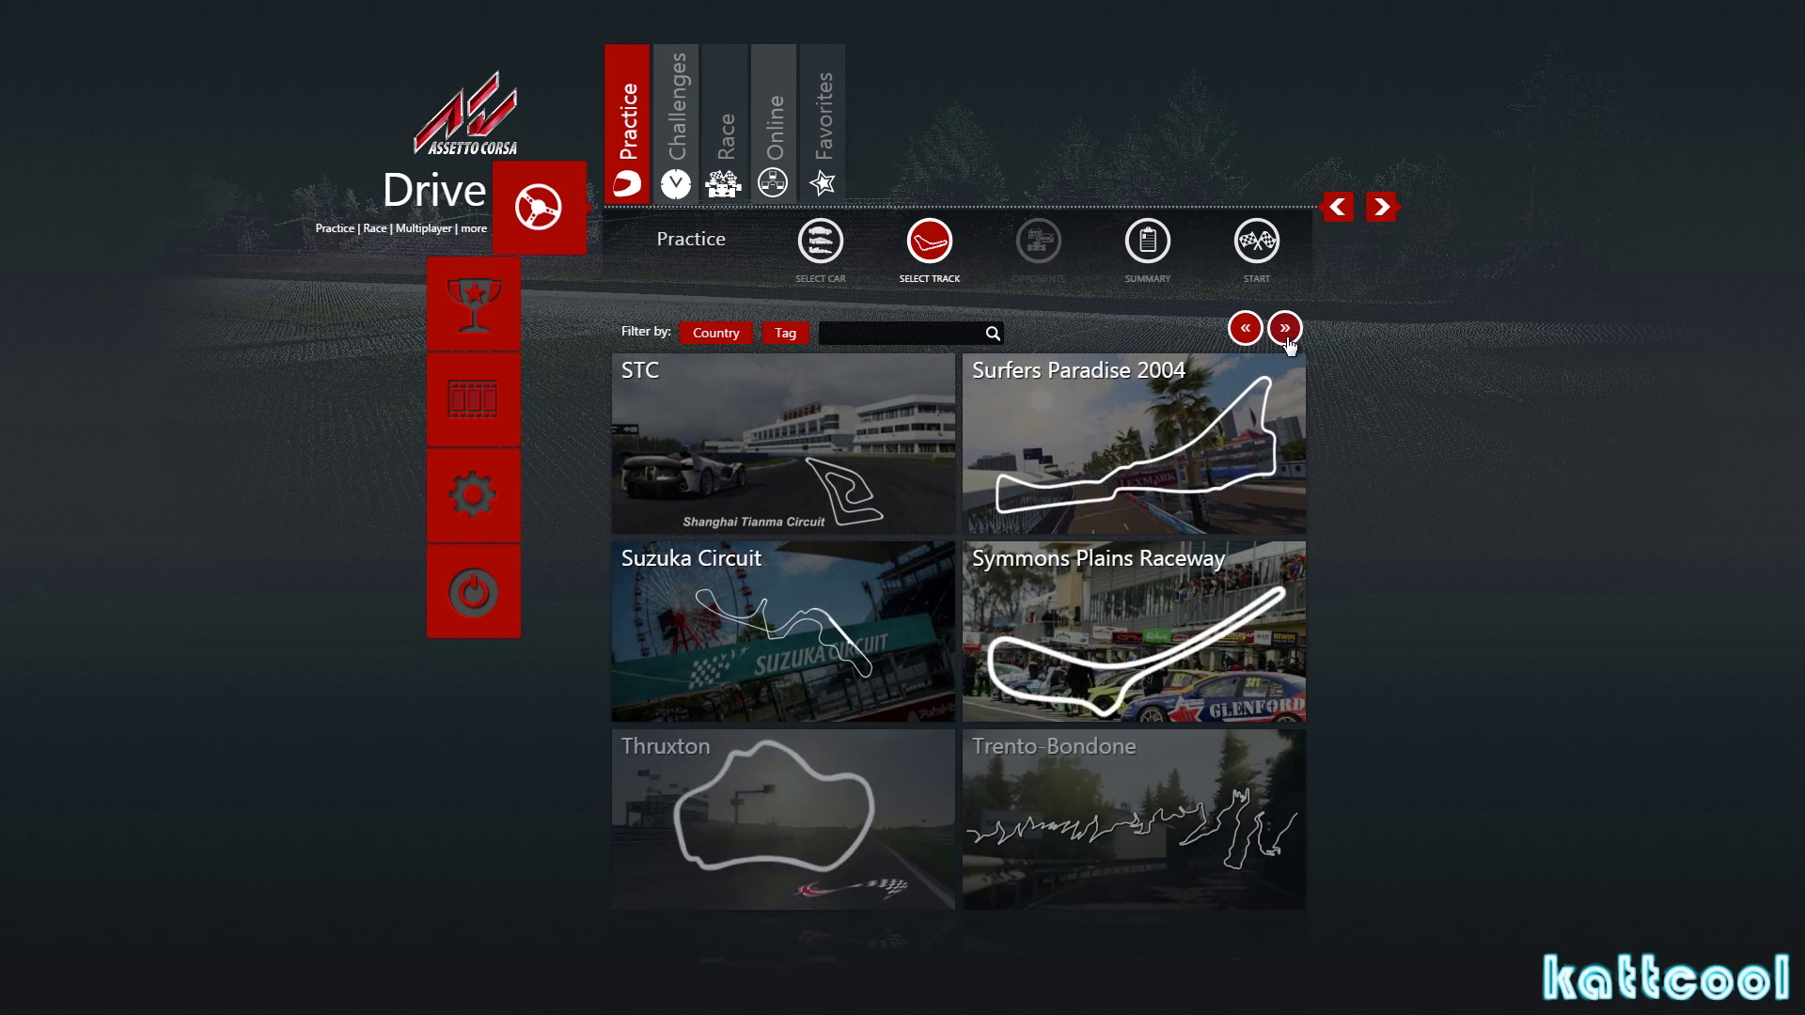
mouse_move(753, 452)
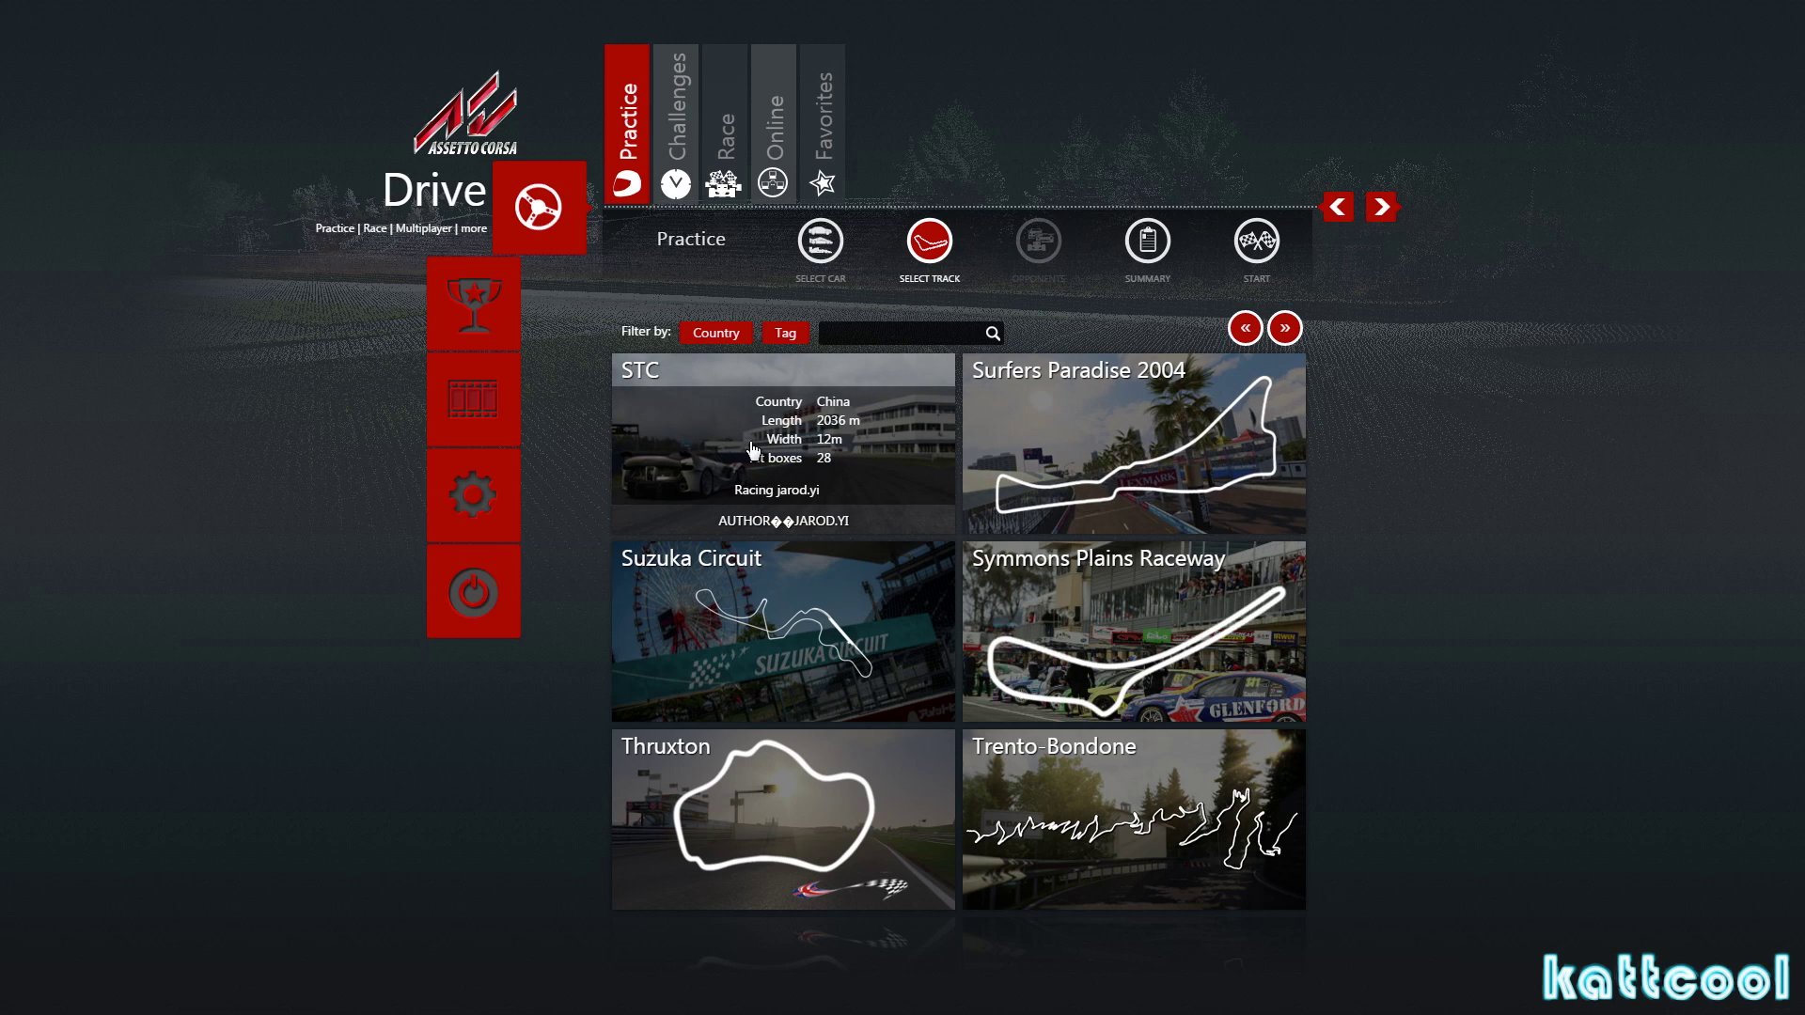
left_click(696, 440)
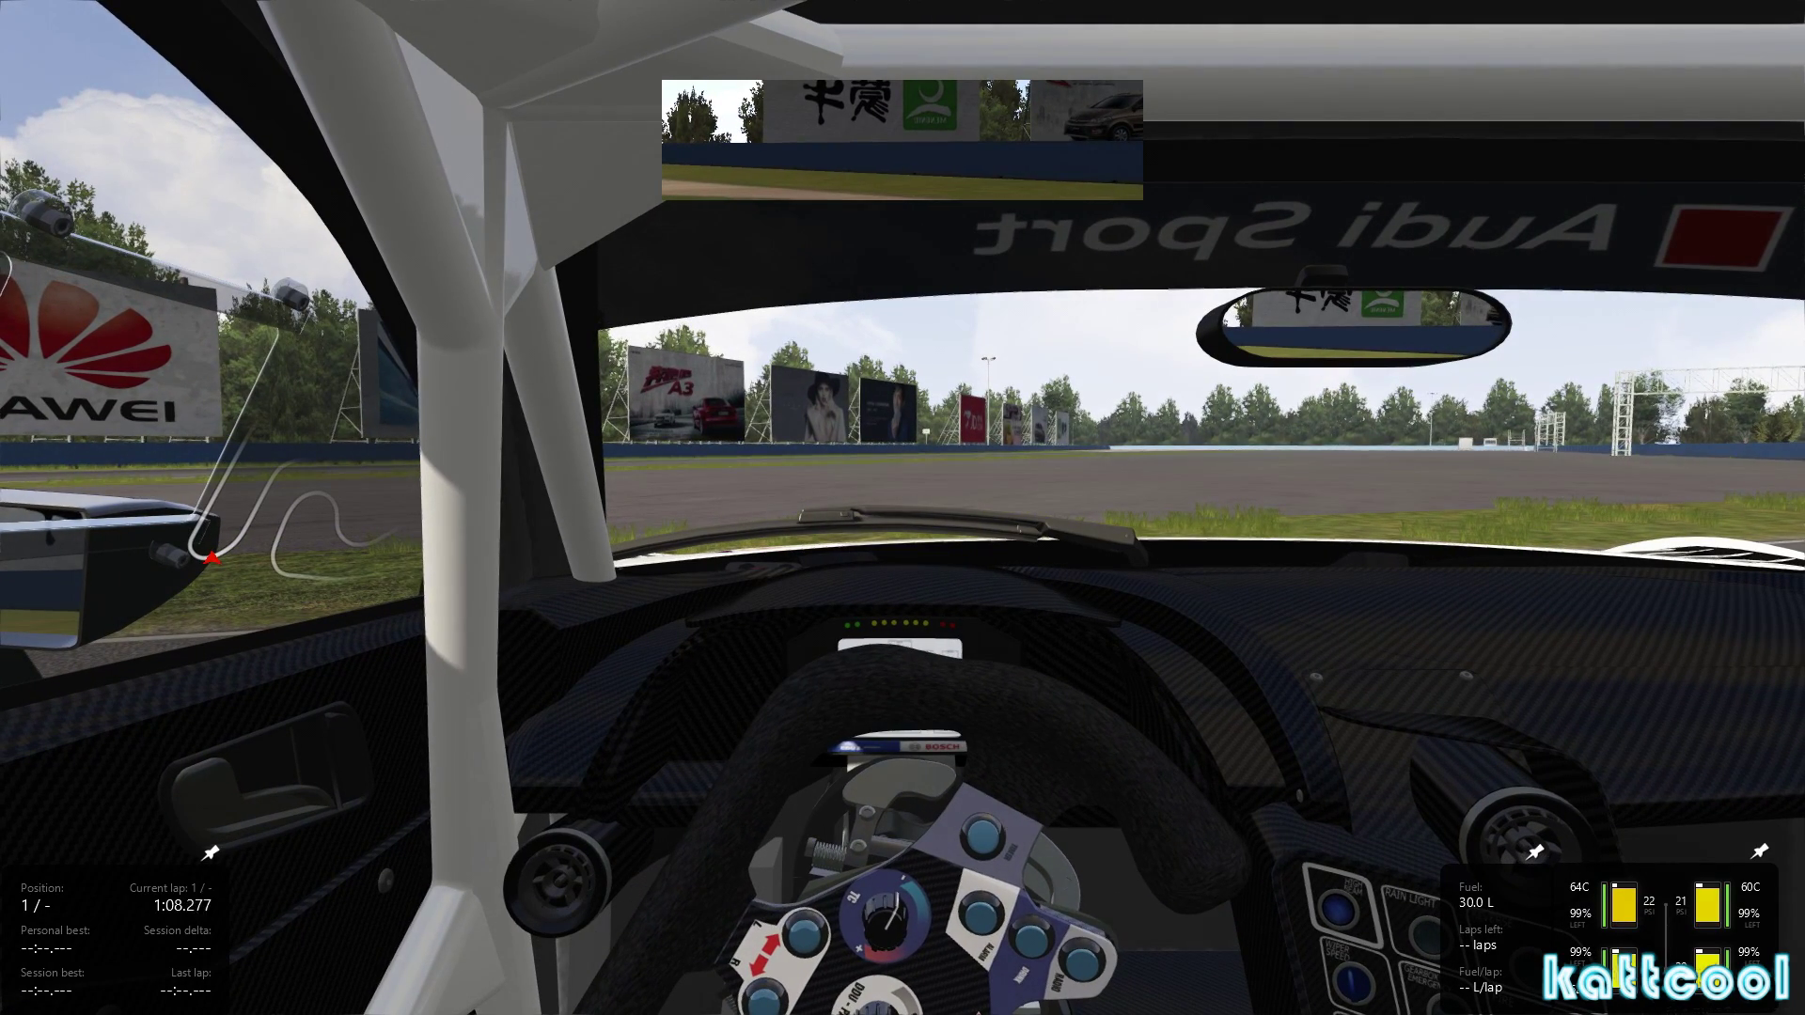
Leave the practice session on STC and exit Assetto Corsa to the desktop.
key("Escape")
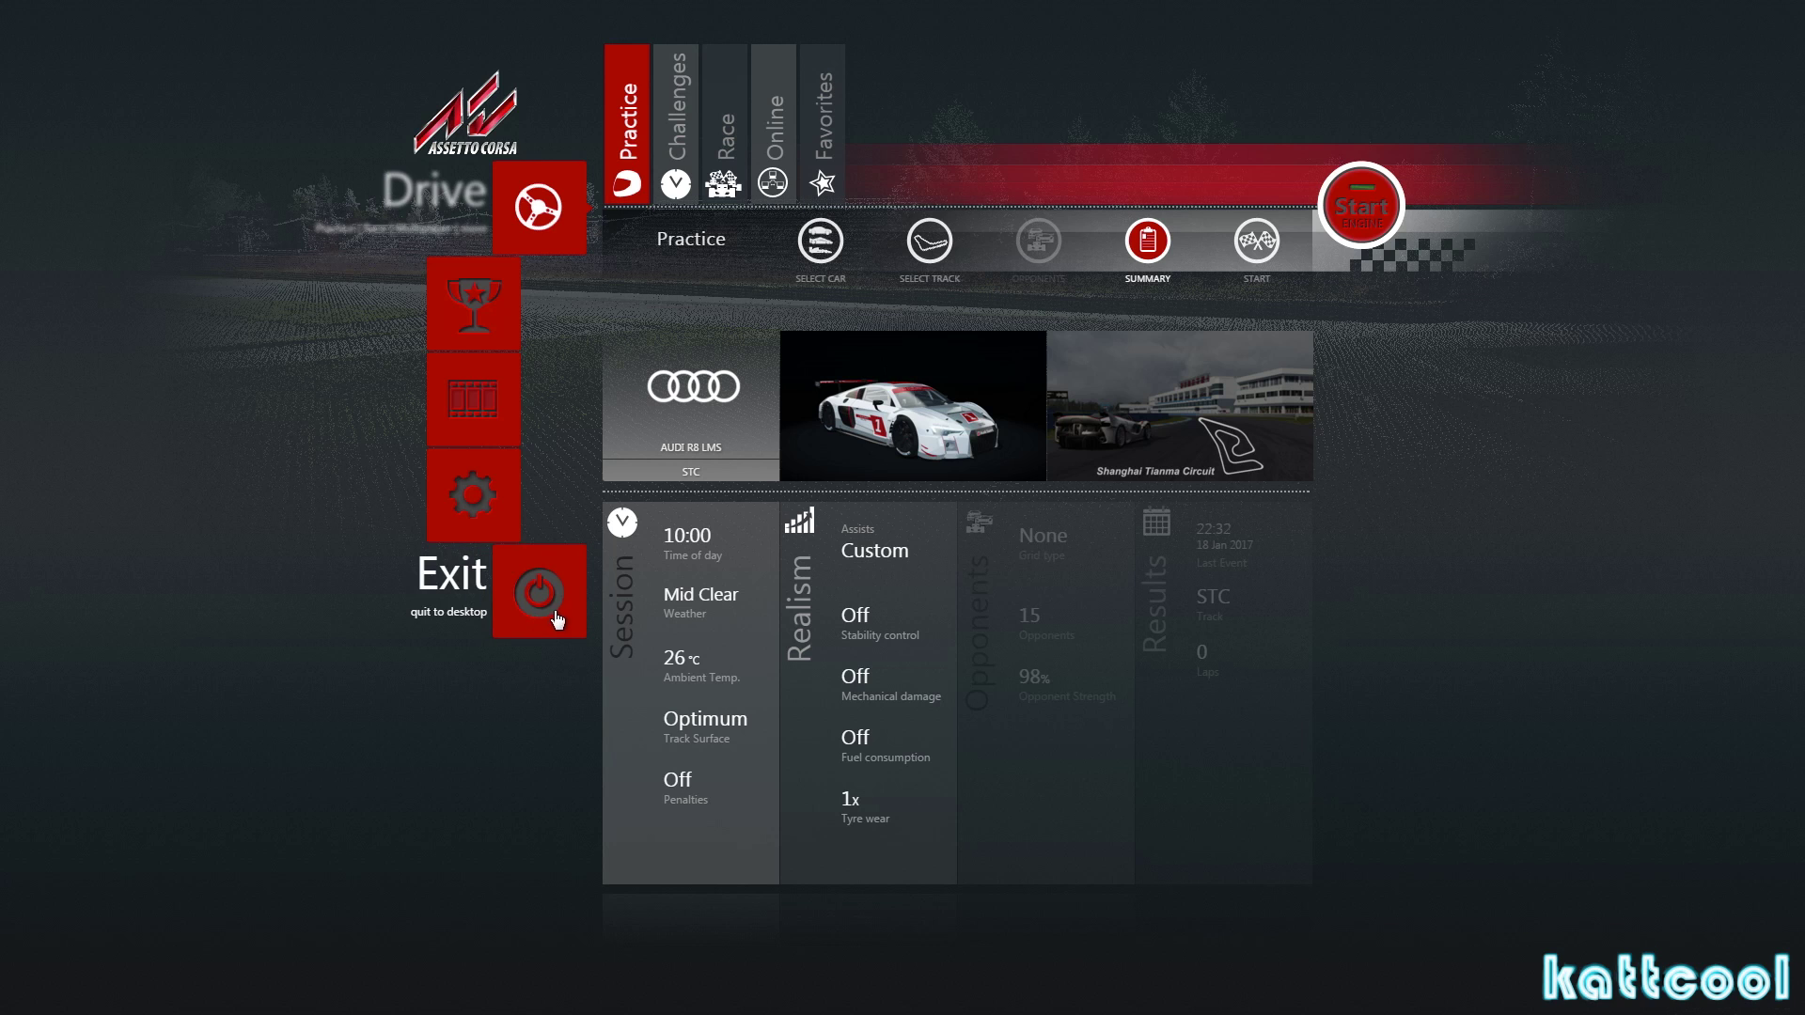
left_click(539, 592)
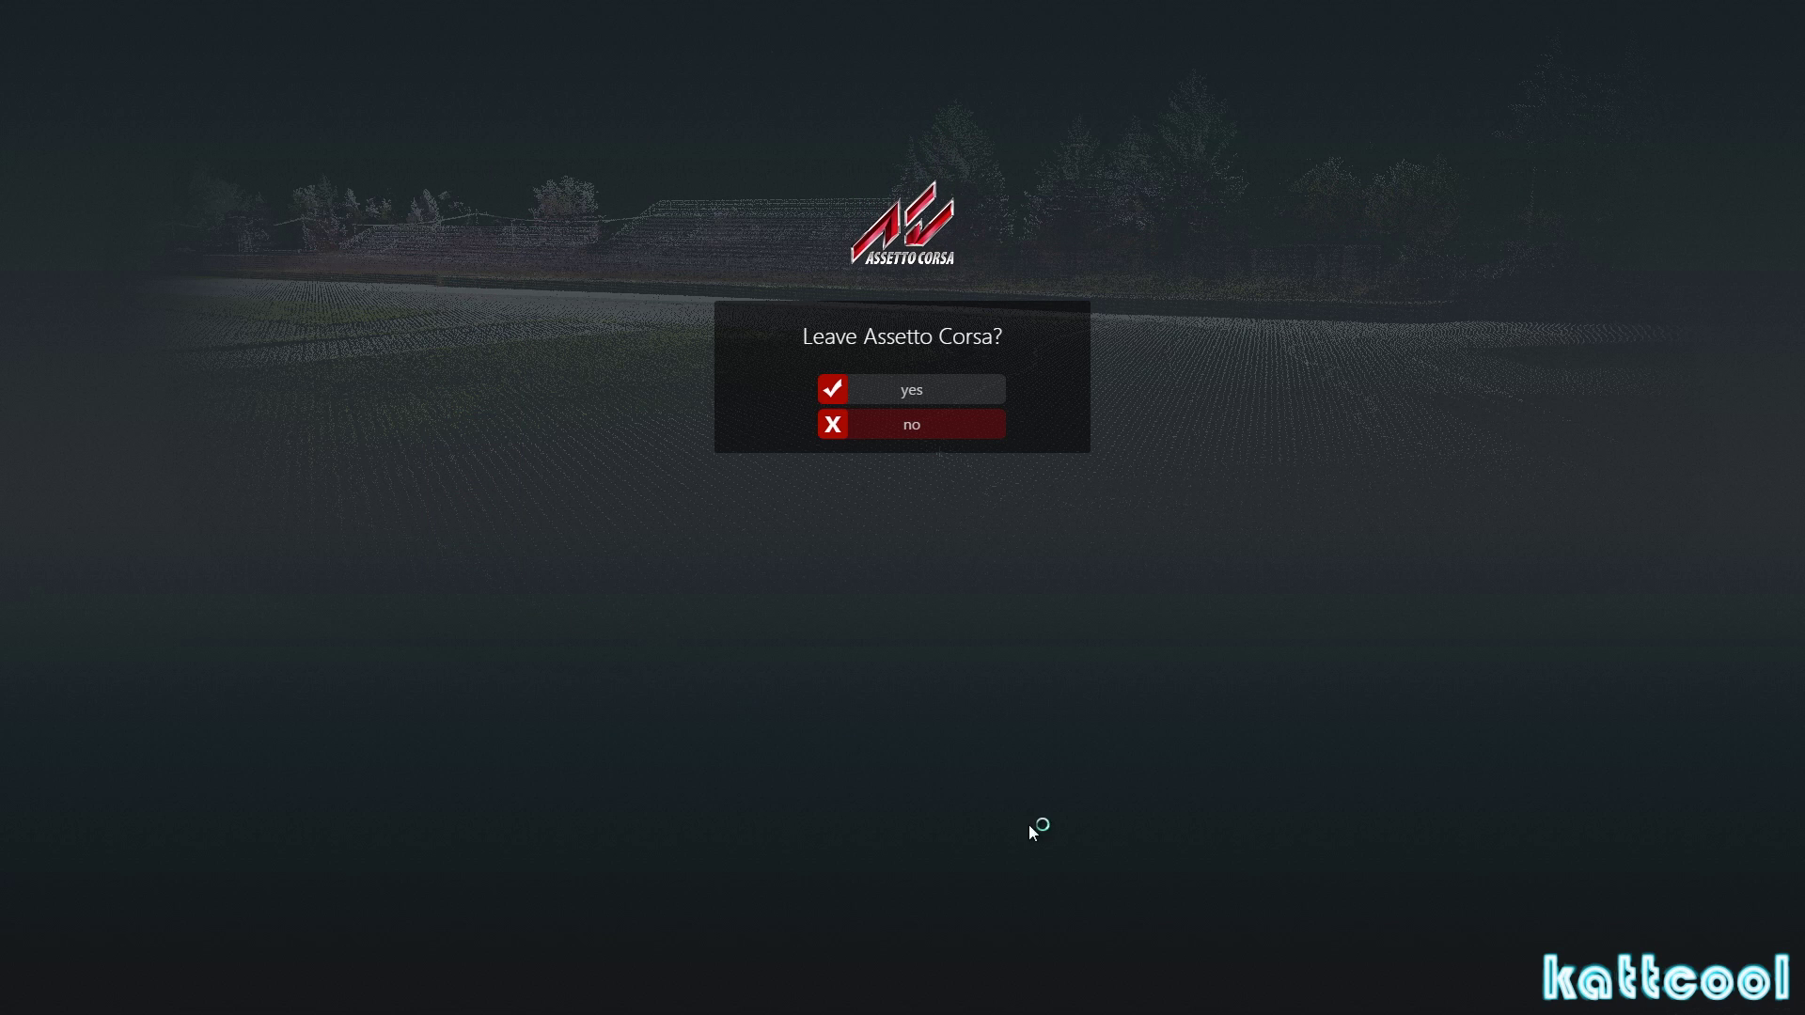